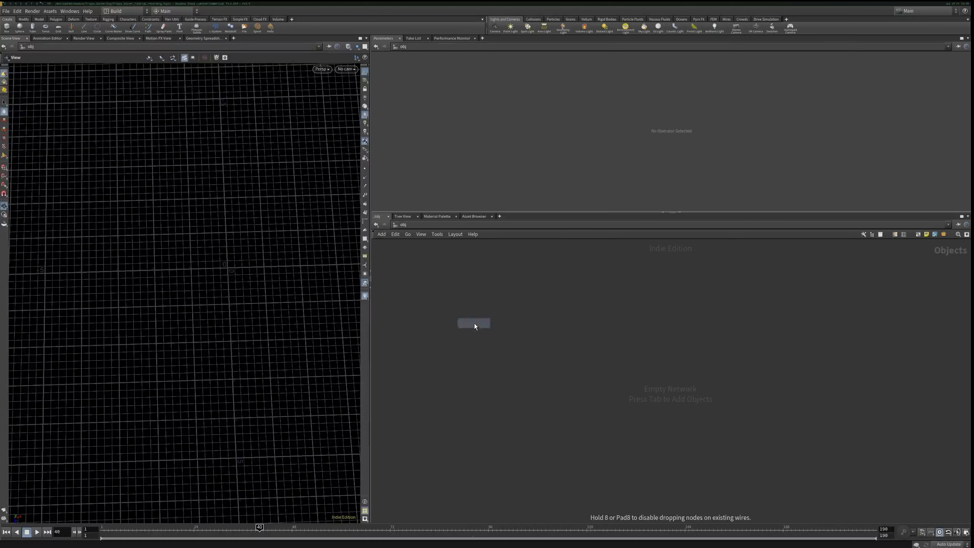
# - Place a Geometry object in the empty object network and rename it trippy_solver
pyautogui.click(474, 323)
pyautogui.press('F2')
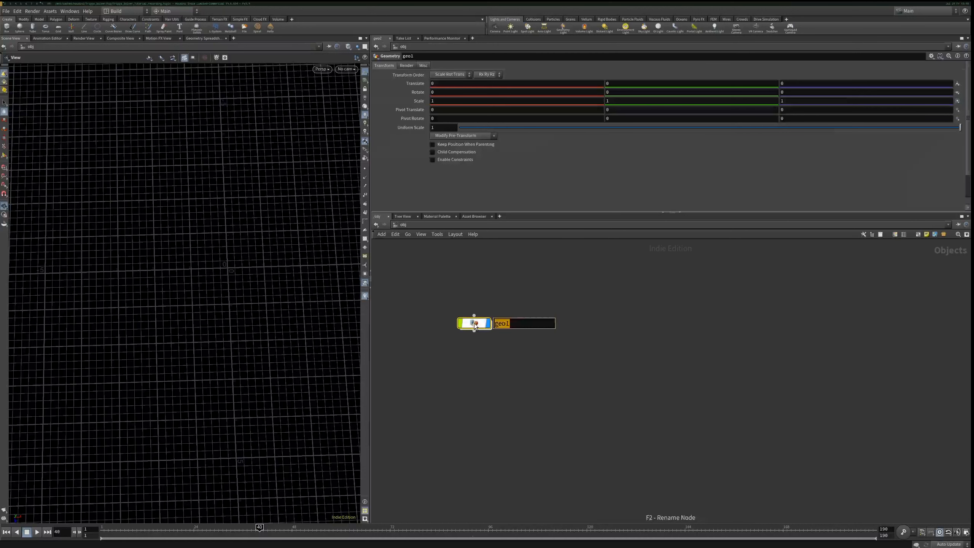
pyautogui.write('trippy_solver')
pyautogui.press('Return')
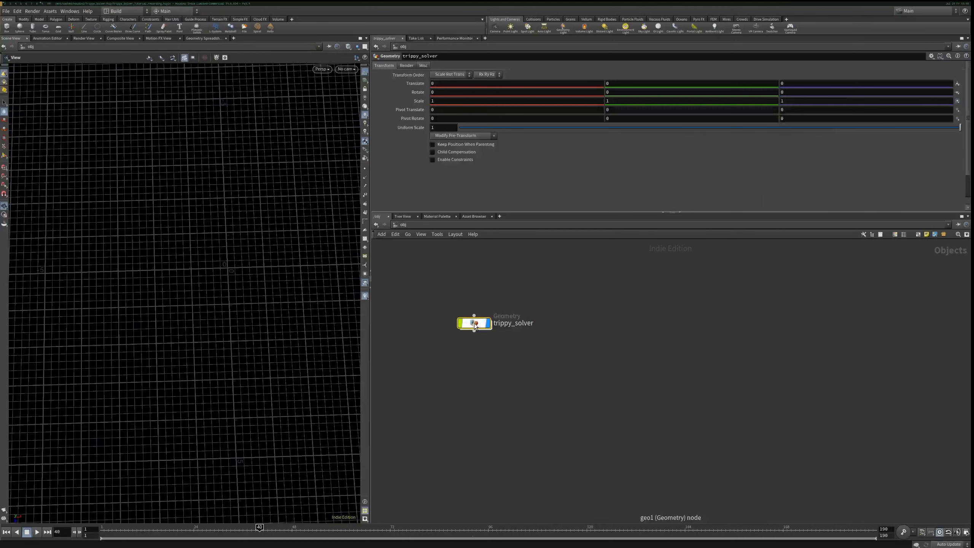
# - Enter the trippy_solver object and add a Font node to its network
pyautogui.doubleClick(474, 323)
pyautogui.press('Tab')
pyautogui.write('font')
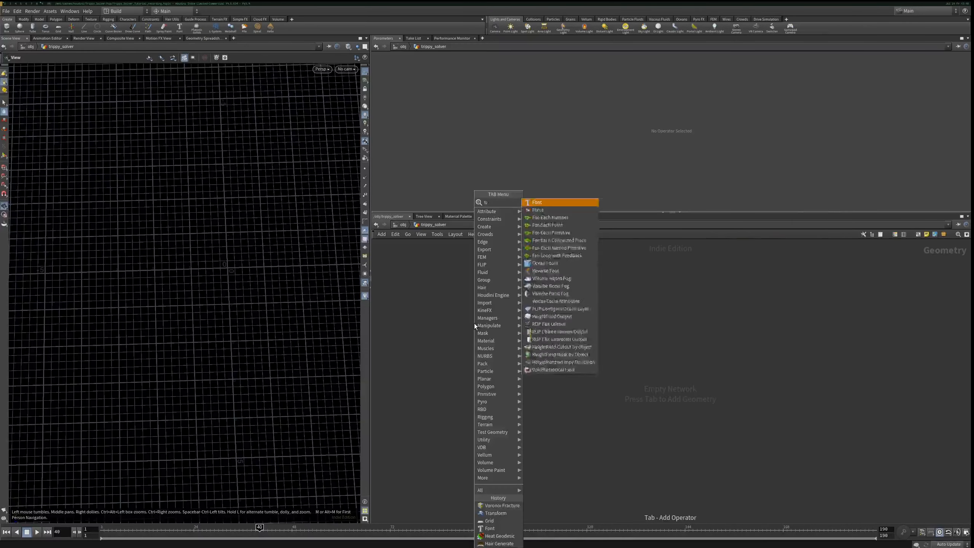
pyautogui.press('Return')
pyautogui.click(474, 322)
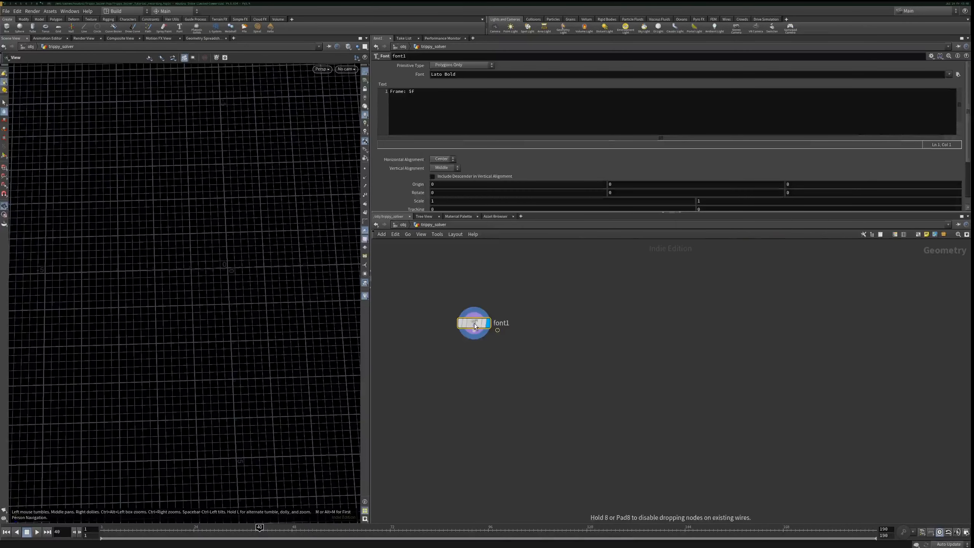
# - Set the Font node's text to "A" and its font to Helvetica
pyautogui.click(607, 102)
pyautogui.write('A')
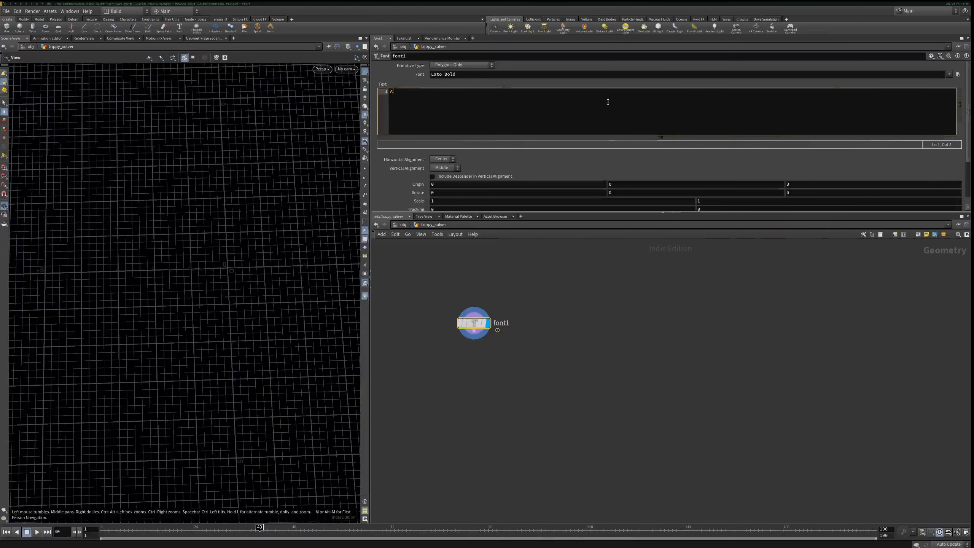
pyautogui.click(948, 74)
pyautogui.scroll(-4, 905, 291)
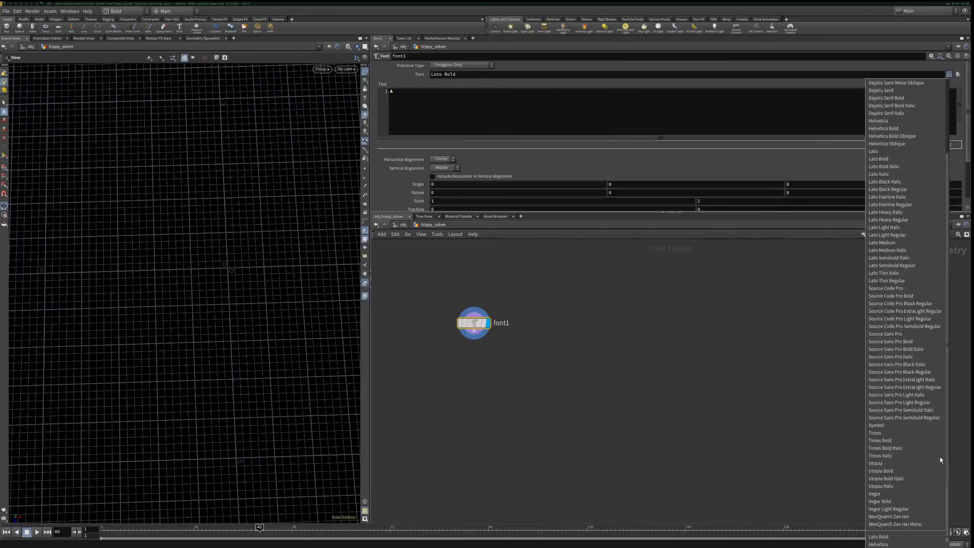
pyautogui.click(882, 544)
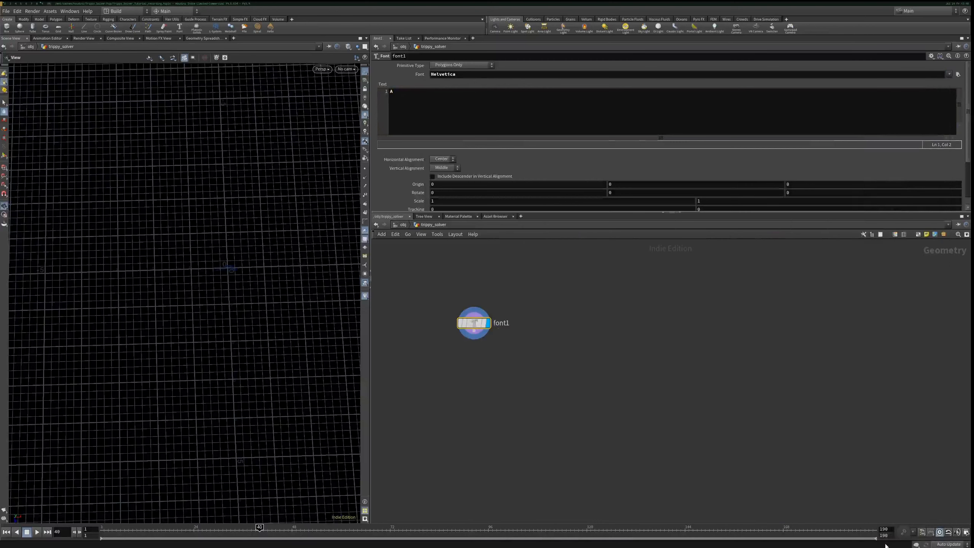
pyautogui.moveTo(327, 325); pyautogui.dragTo(346, 255)
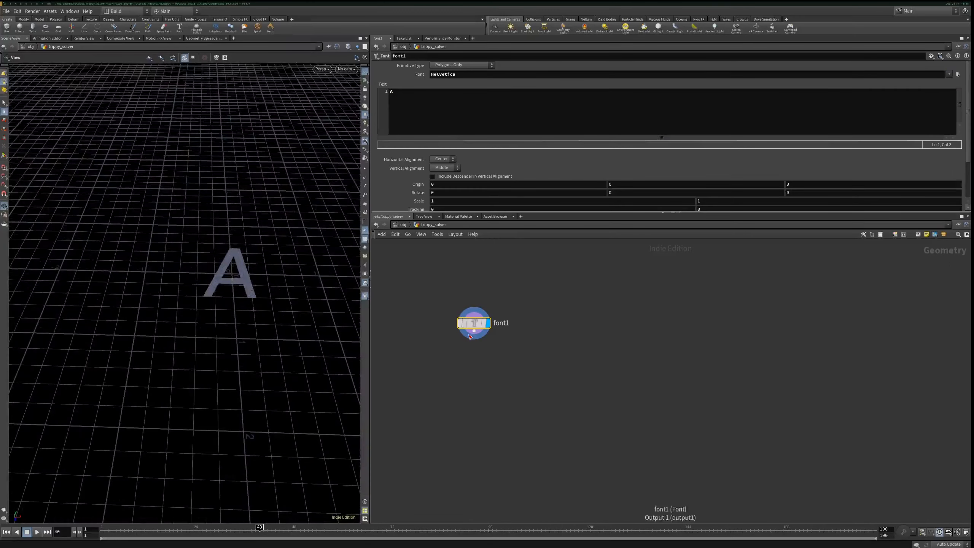
# - Append a Transform node to the Font node and save the scene
pyautogui.press('Tab')
pyautogui.write('tran')
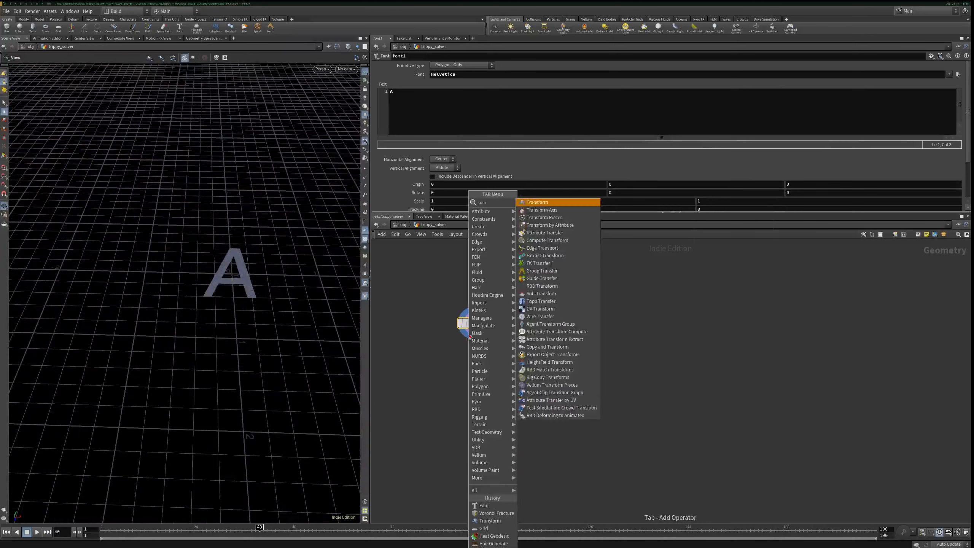
pyautogui.press('Return')
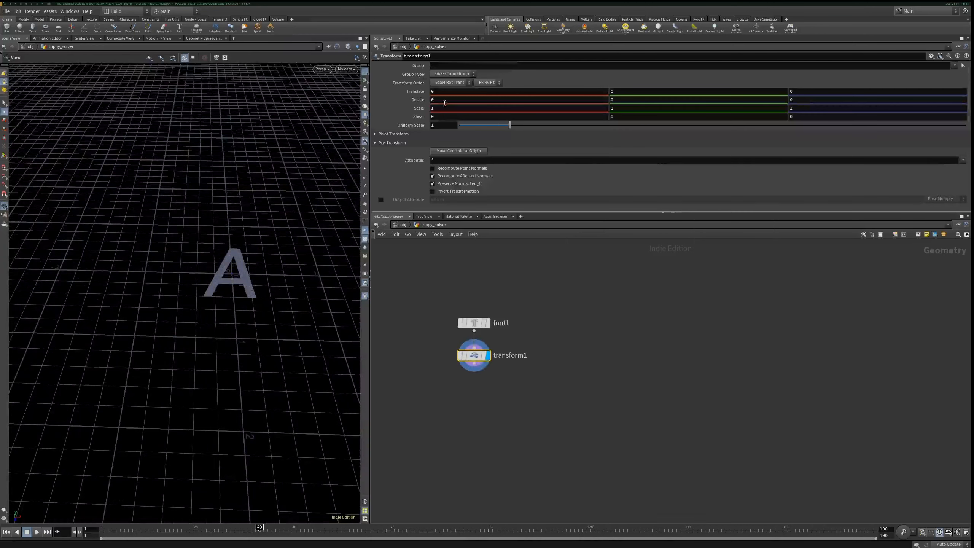
pyautogui.hotkey('ctrl', 's')
# - Lay the letter flat by setting its Transform node's X rotation to -90
pyautogui.click(390, 102)
pyautogui.write('-')
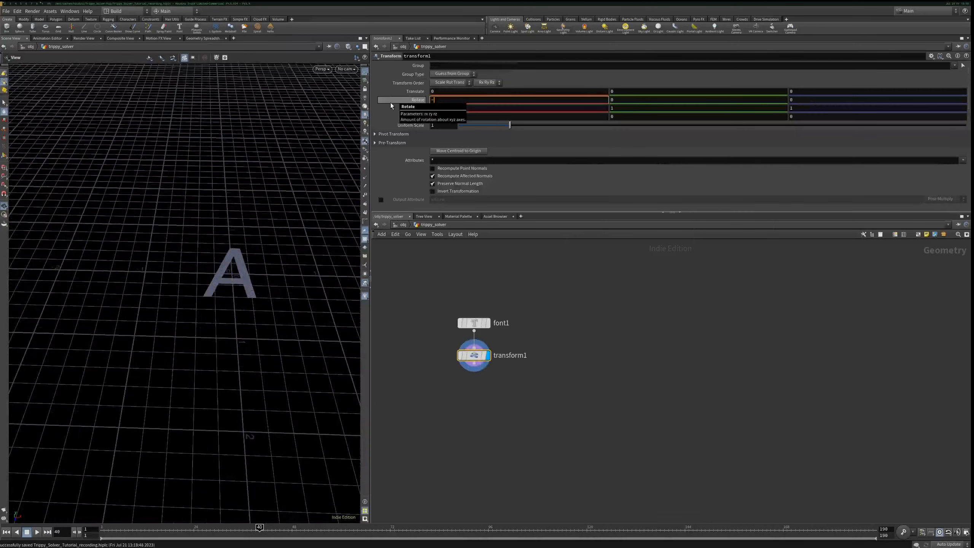
pyautogui.write('90')
pyautogui.press('Return')
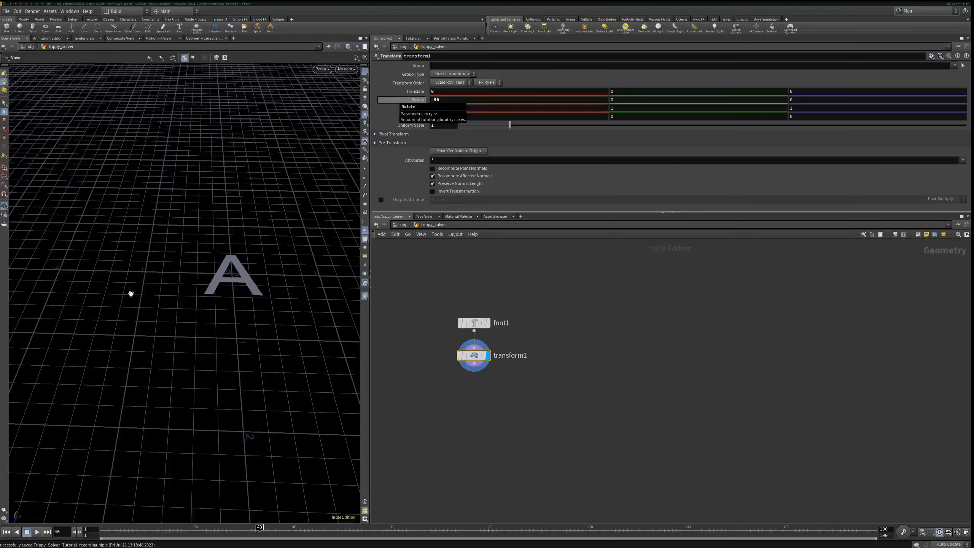
pyautogui.moveTo(232, 300); pyautogui.dragTo(177, 328)
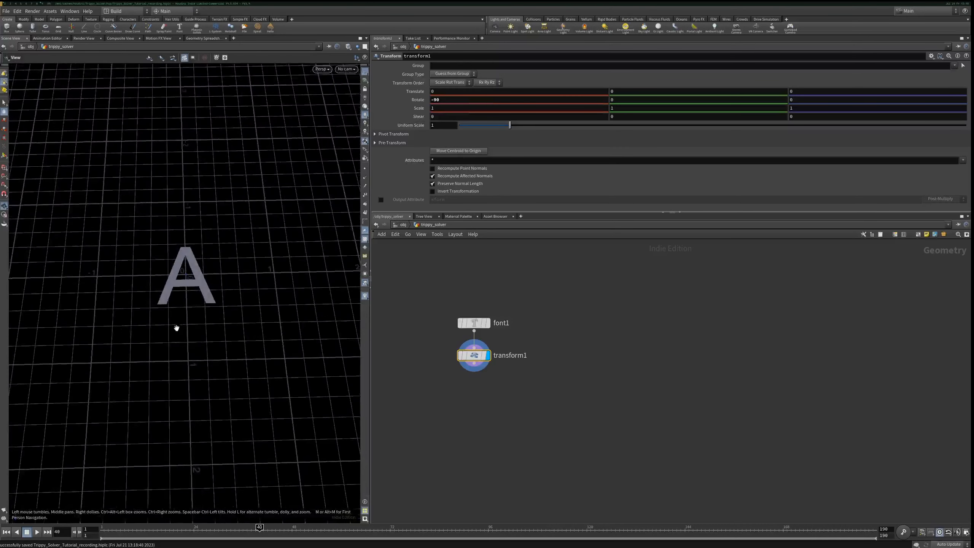
# - Add a Grid node beside the Font node and set its size to 16 by 9
pyautogui.moveTo(374, 327); pyautogui.dragTo(516, 310, button='middle')
pyautogui.press('Tab')
pyautogui.write('grid')
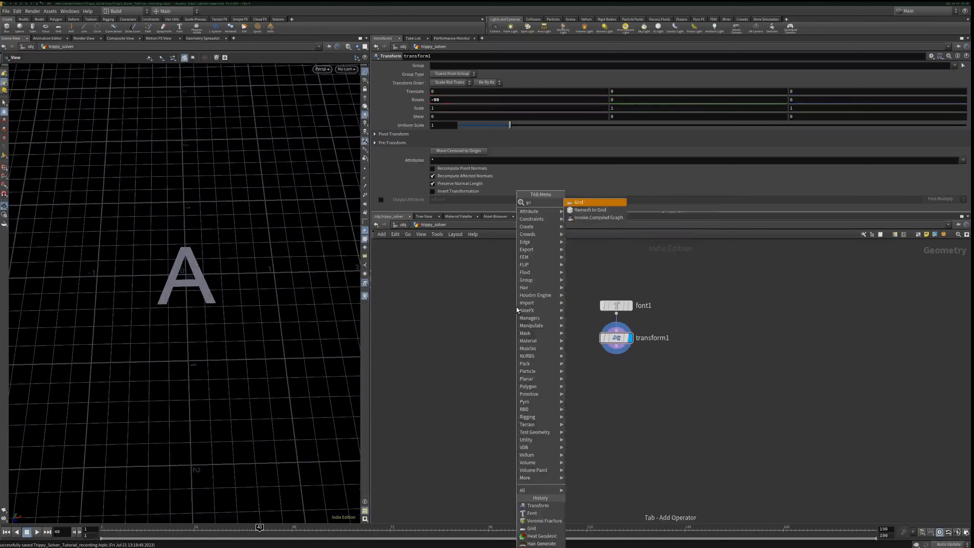
pyautogui.press('Return')
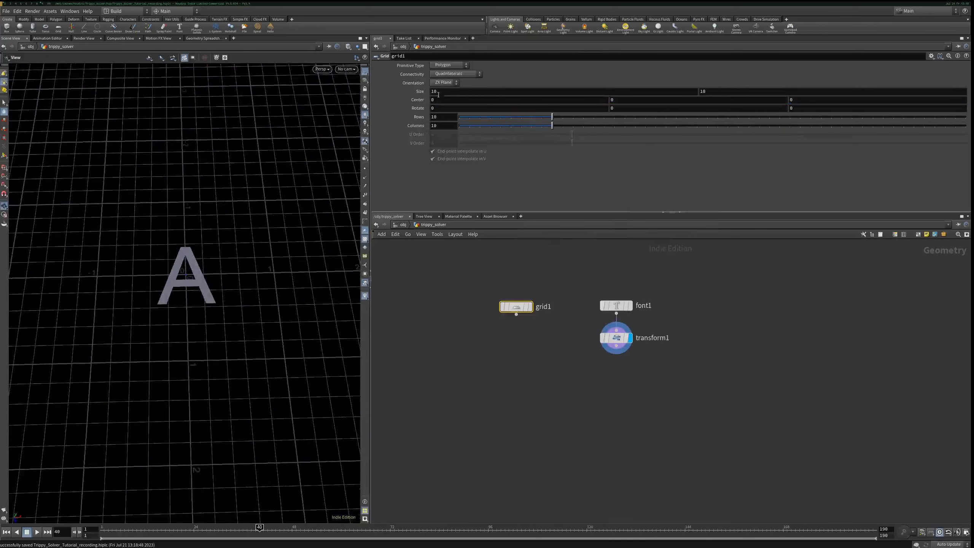
pyautogui.click(378, 95)
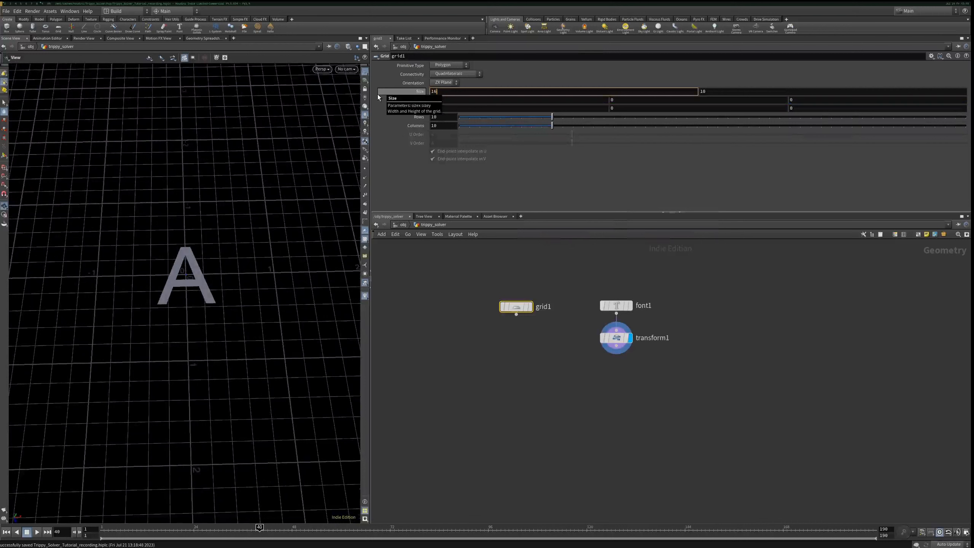
pyautogui.write('16')
pyautogui.press('Tab')
pyautogui.write('9')
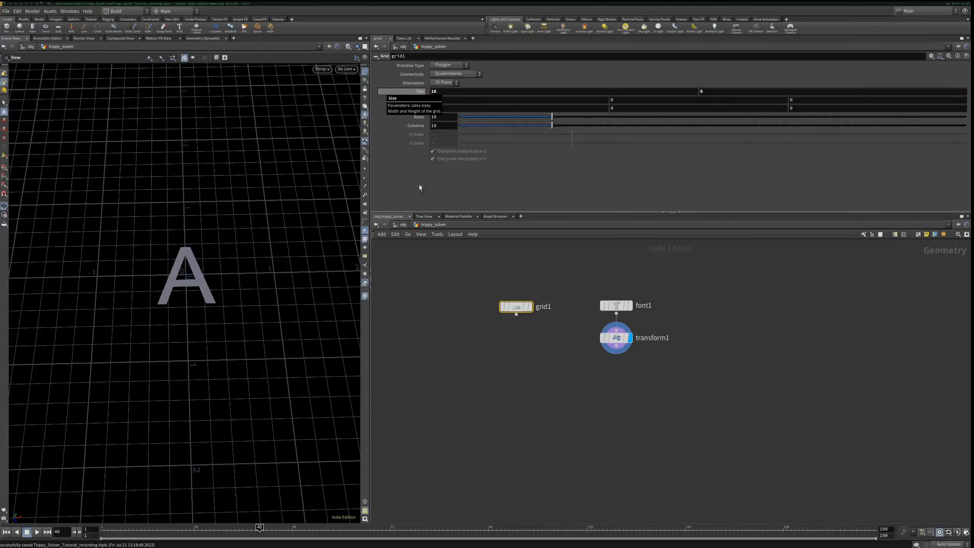
# - Set the Grid node's rows and columns to 2 each
pyautogui.moveTo(441, 117); pyautogui.dragTo(412, 126)
pyautogui.write('2')
pyautogui.press('Tab')
pyautogui.write('2')
pyautogui.press('Return')
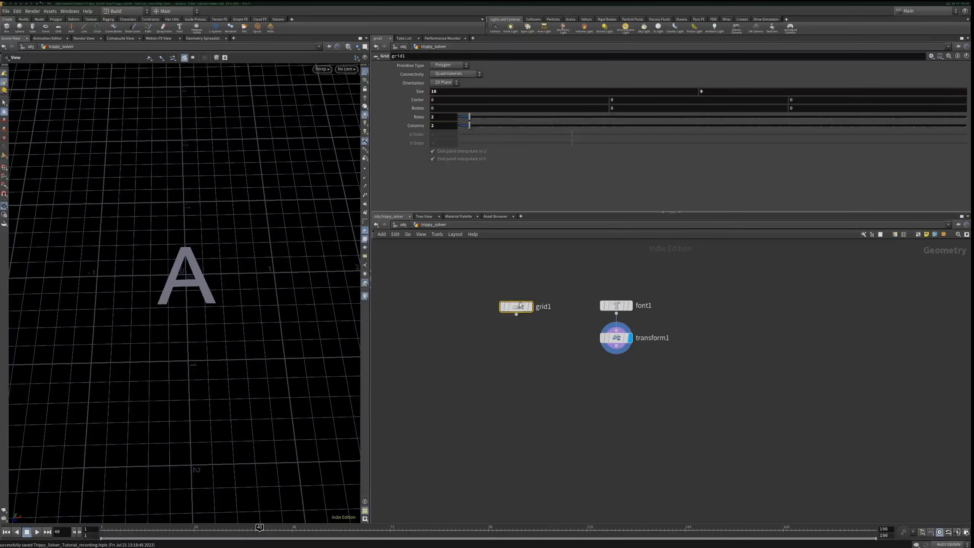
# - Append a second Transform node to the Grid node's output
pyautogui.click(517, 315)
pyautogui.click(509, 337)
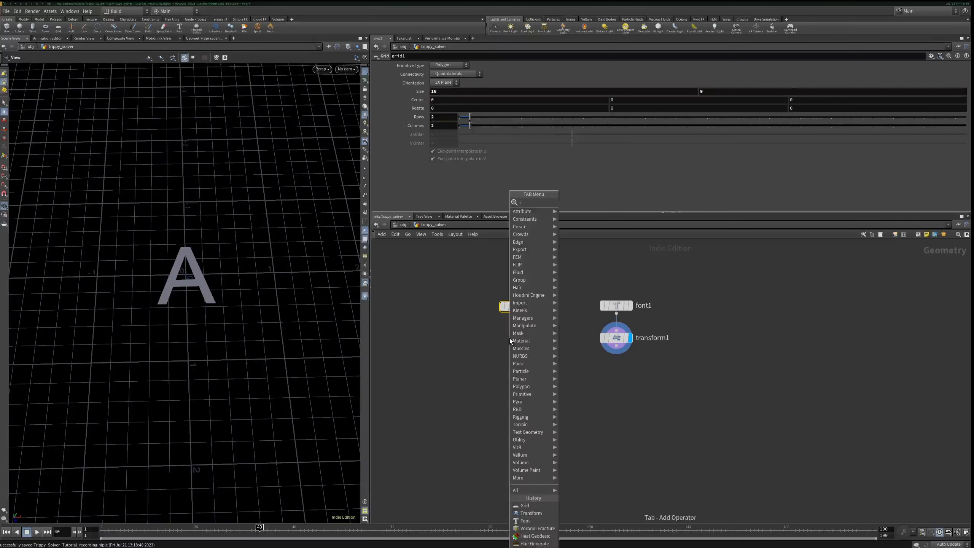
pyautogui.write('transform')
pyautogui.press('Return')
pyautogui.moveTo(509, 337)
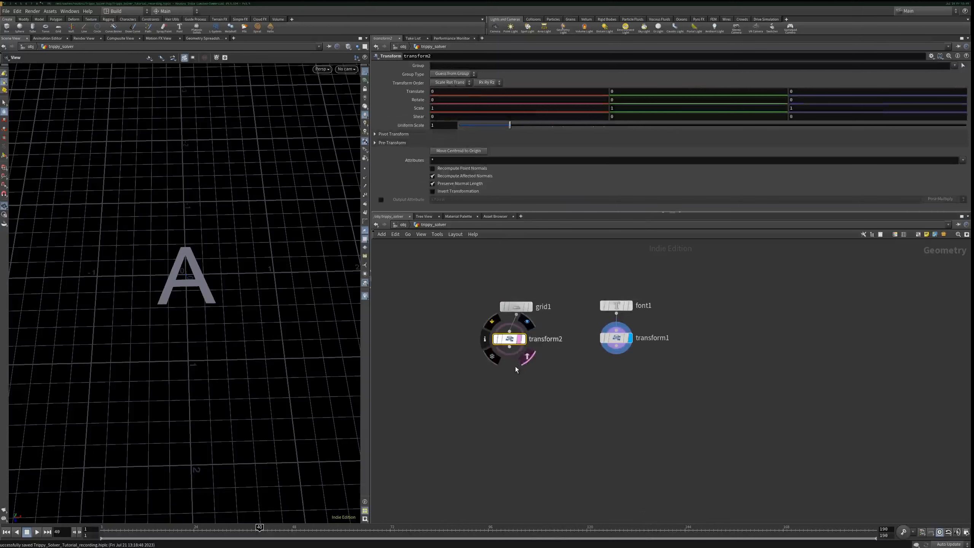
# - Scale the grid down around the letter by setting its Transform's uniform scale to about 0.225
pyautogui.moveTo(509, 125); pyautogui.dragTo(475, 125)
pyautogui.scroll(-4, 200, 294)
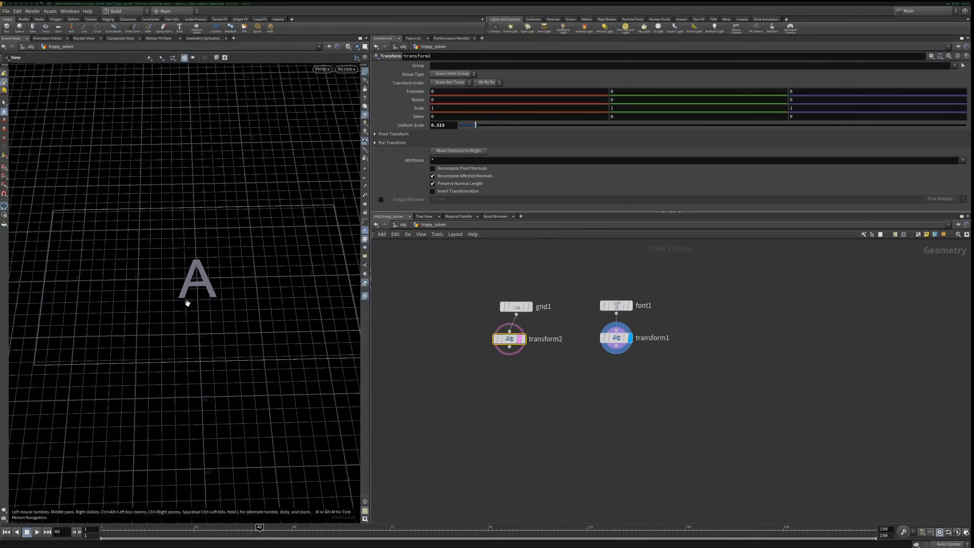
pyautogui.moveTo(475, 126); pyautogui.dragTo(468, 125)
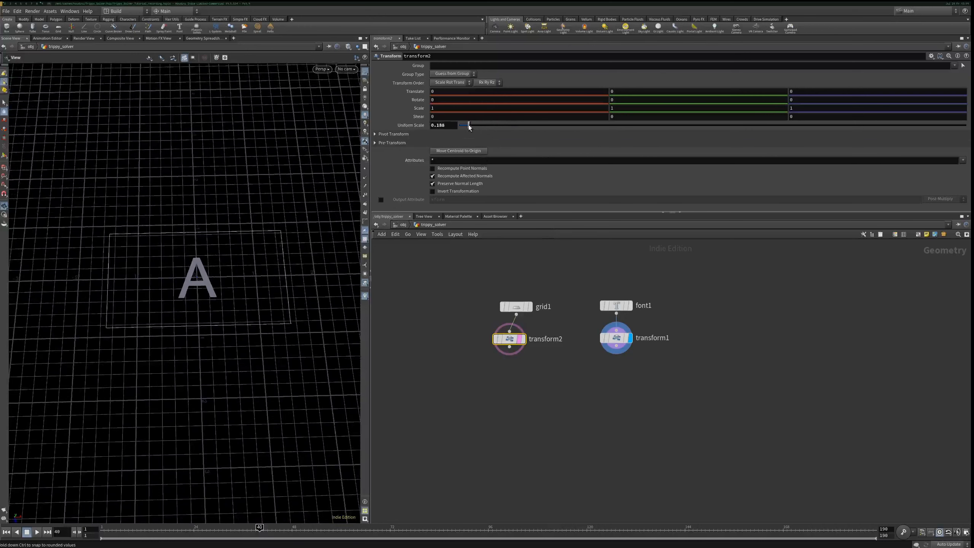
pyautogui.moveTo(224, 337); pyautogui.dragTo(185, 299, button='middle')
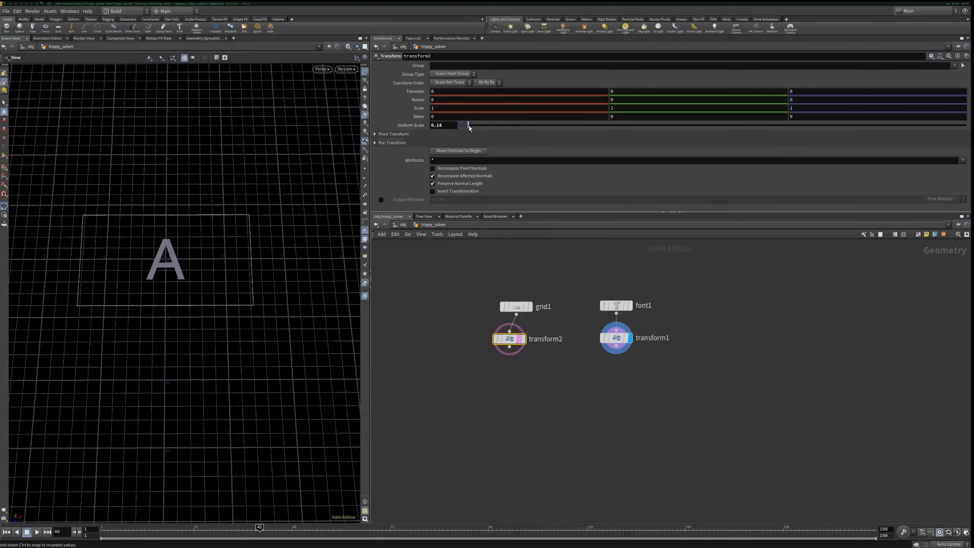
pyautogui.moveTo(468, 125); pyautogui.dragTo(470, 126)
# - Add a Voronoi Fracture node to the network below the grid's Transform node
pyautogui.moveTo(517, 396); pyautogui.dragTo(487, 362, button='middle')
pyautogui.press('Tab')
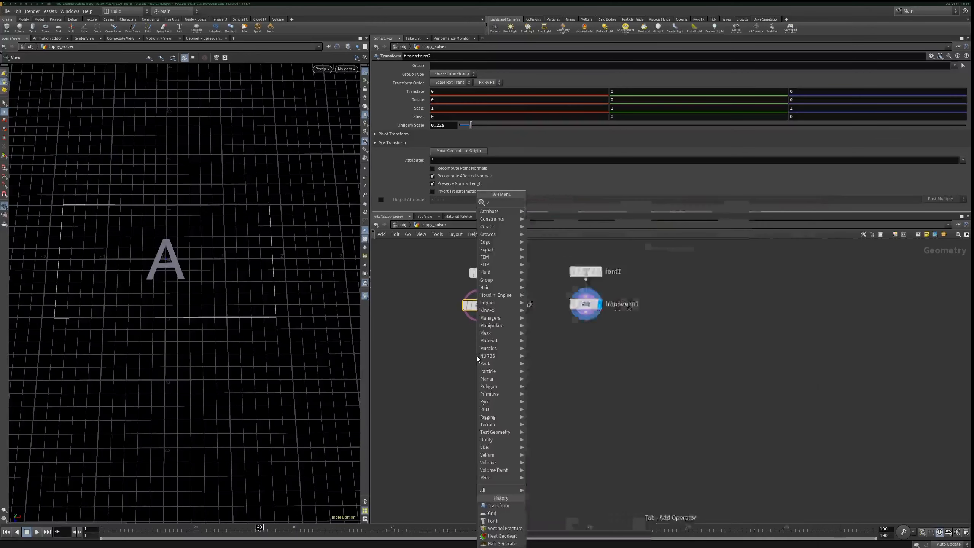
pyautogui.write('v fra')
pyautogui.press('Down')
pyautogui.press('Return')
pyautogui.click(477, 356)
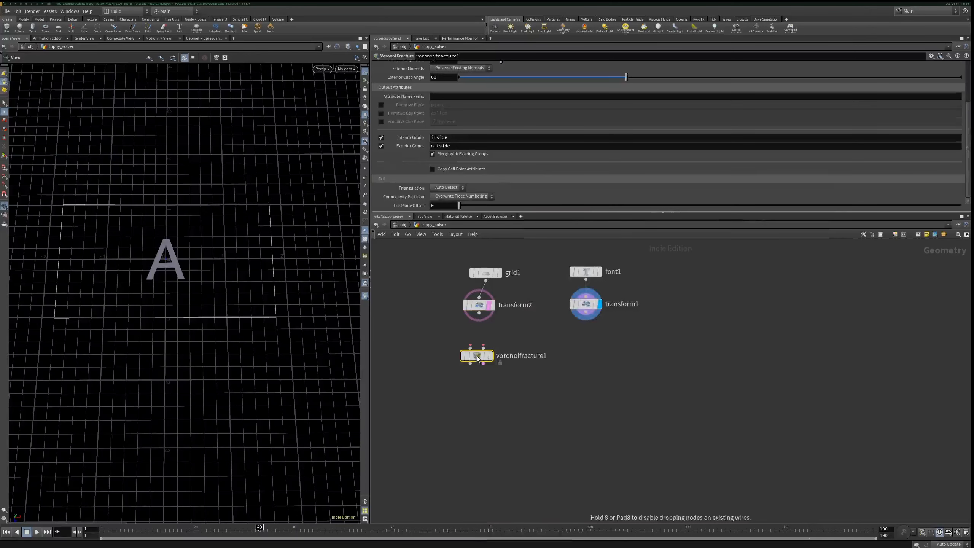
# - Turn off the Voronoi Fracture's interior and exterior groups, interior surface creation and interior normal computation
pyautogui.click(381, 146)
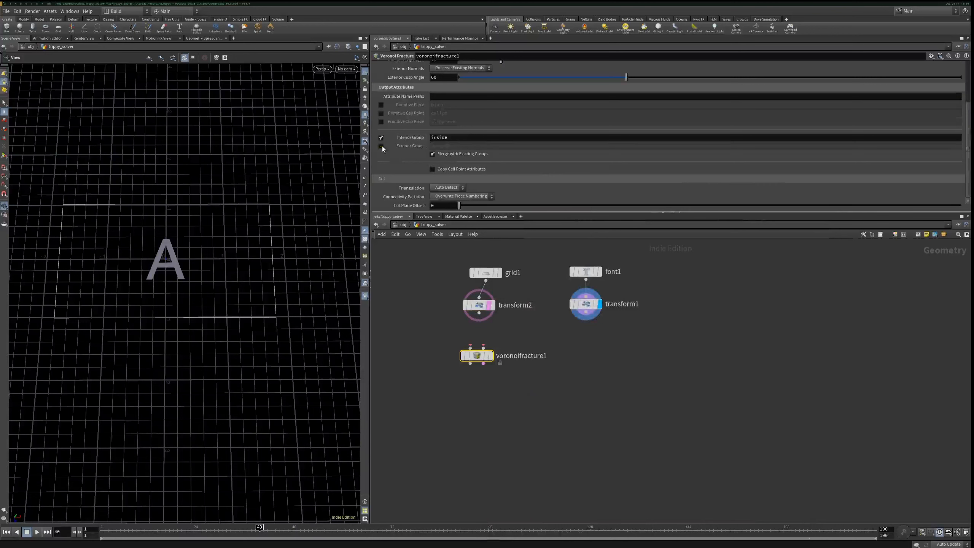
pyautogui.click(381, 137)
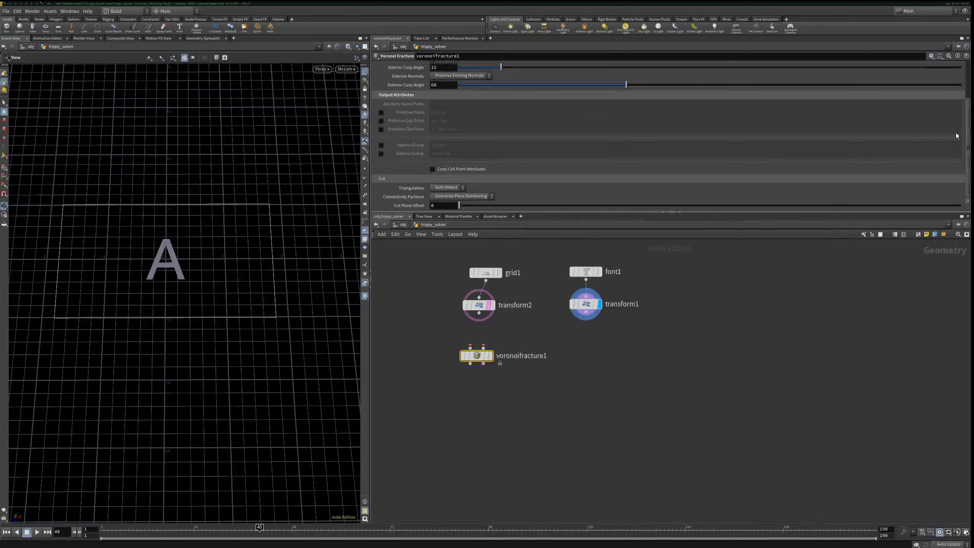
pyautogui.scroll(3, 859, 66)
pyautogui.click(465, 84)
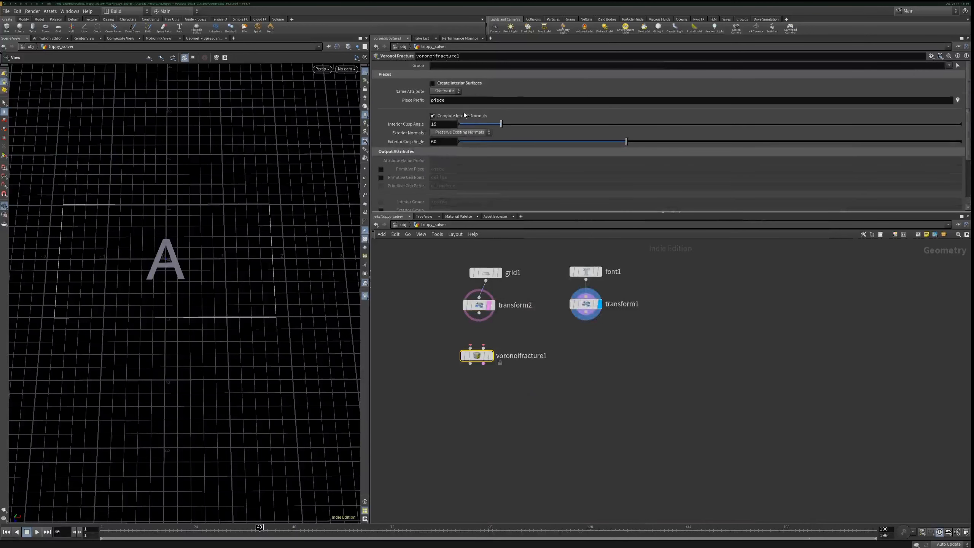
pyautogui.click(456, 116)
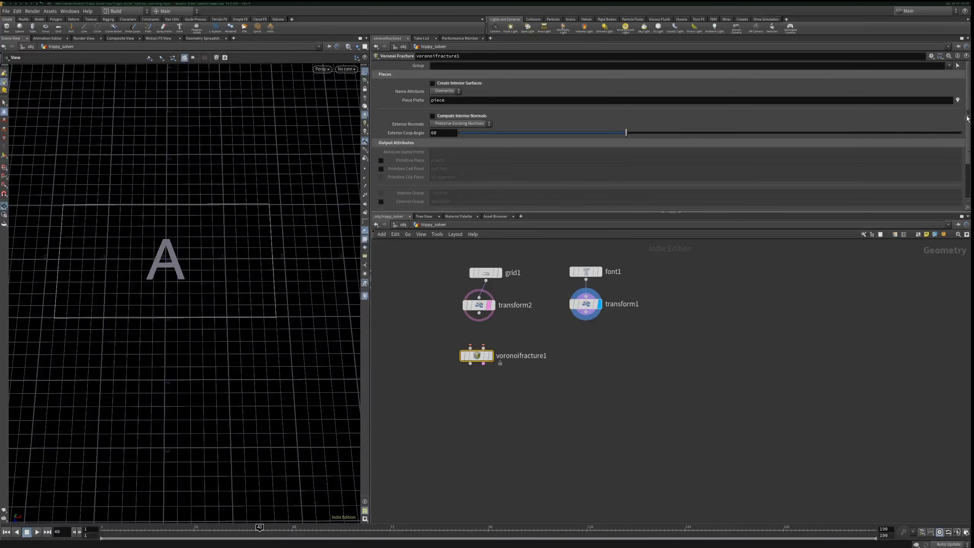
pyautogui.moveTo(966, 119); pyautogui.dragTo(967, 154)
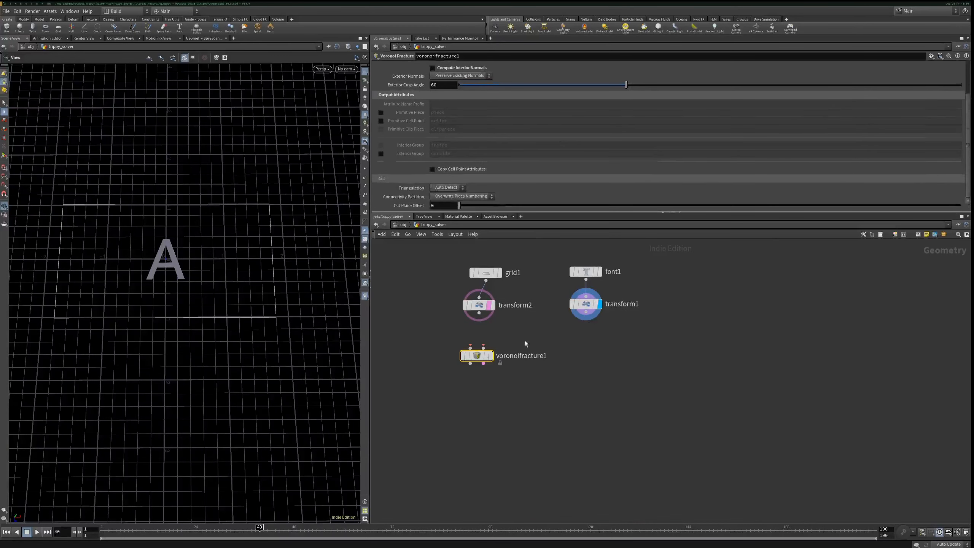
# - Wire the grid's Transform into the Voronoi Fracture's first input and the font's Transform into its second, and display the fracture node
pyautogui.moveTo(512, 377)
pyautogui.moveTo(477, 356); pyautogui.dragTo(540, 376)
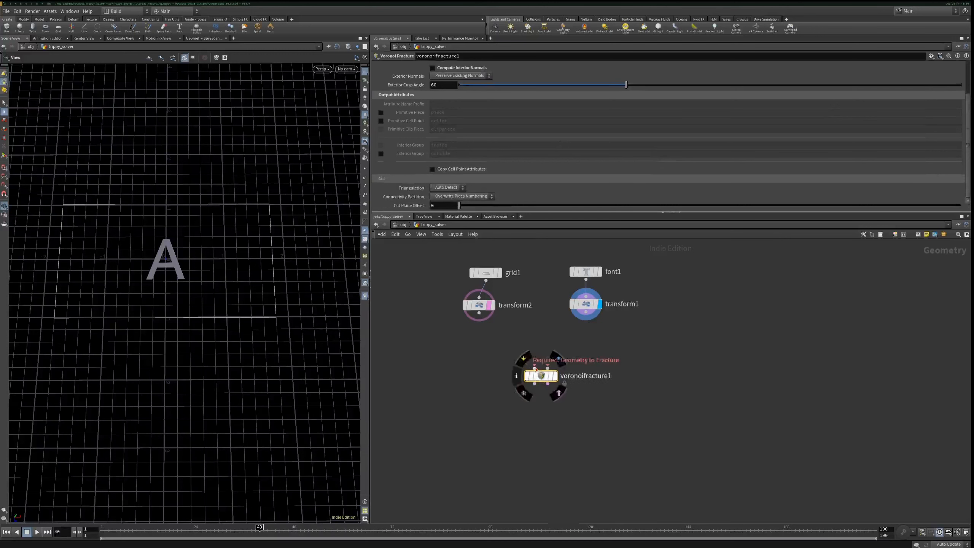
pyautogui.moveTo(479, 312); pyautogui.dragTo(525, 346)
pyautogui.moveTo(582, 317); pyautogui.dragTo(546, 368)
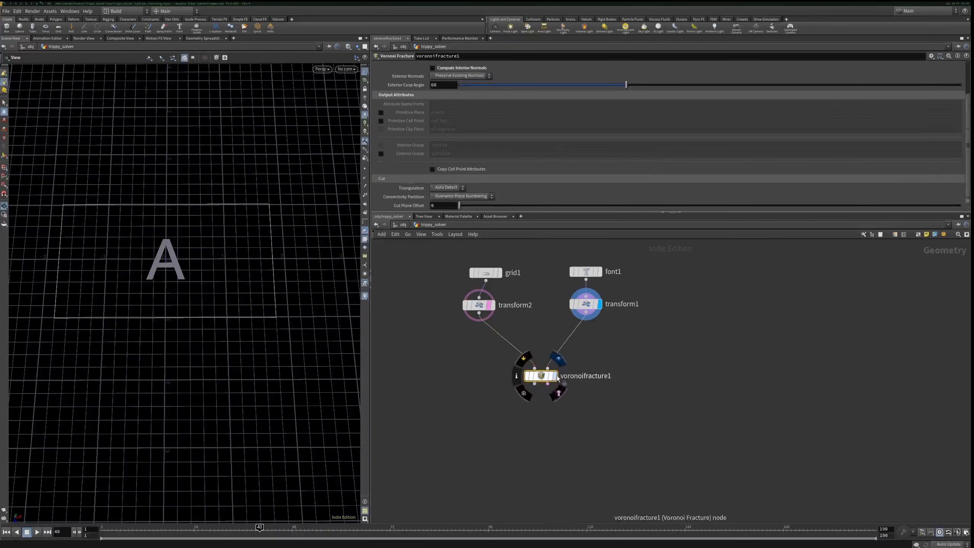
pyautogui.click(558, 358)
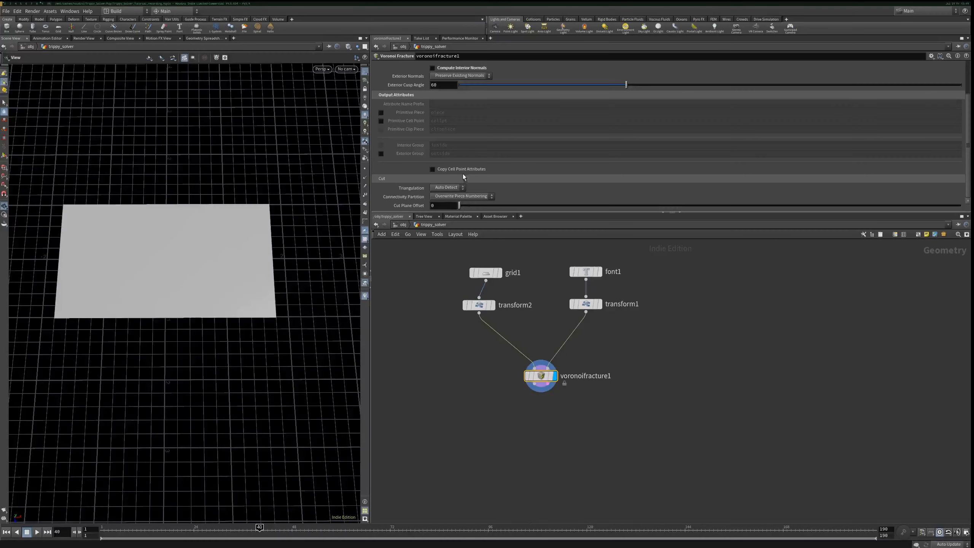
# - Raise the Voronoi Fracture's Cut Plane Offset slightly above 0 and save the scene
pyautogui.moveTo(458, 206); pyautogui.dragTo(460, 209)
pyautogui.hotkey('ctrl', 's')
pyautogui.moveTo(451, 206); pyautogui.dragTo(422, 227, button='middle')
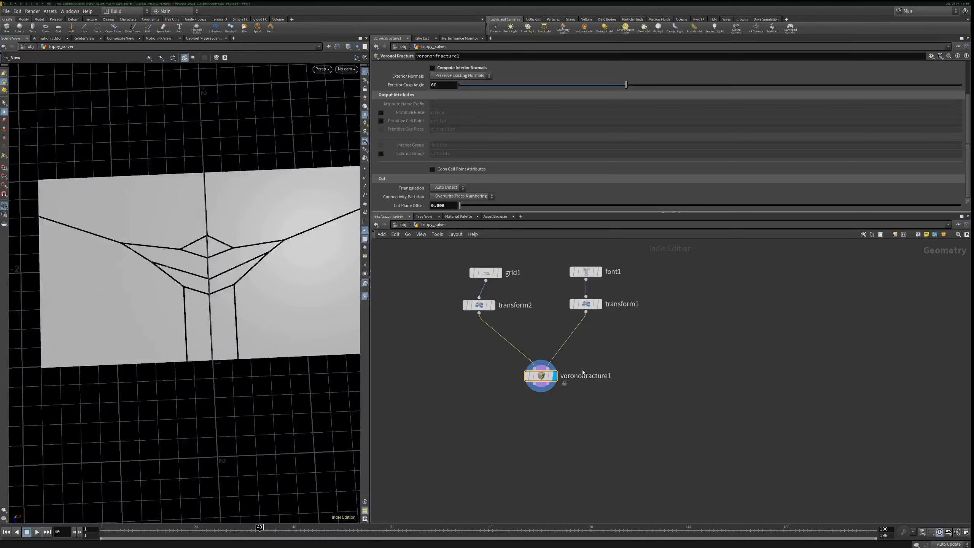
# - Insert a PolyExpand2D node between the font's Transform and the Voronoi Fracture, with its output set to Offset Surfaces
pyautogui.press('Tab')
pyautogui.write('pe')
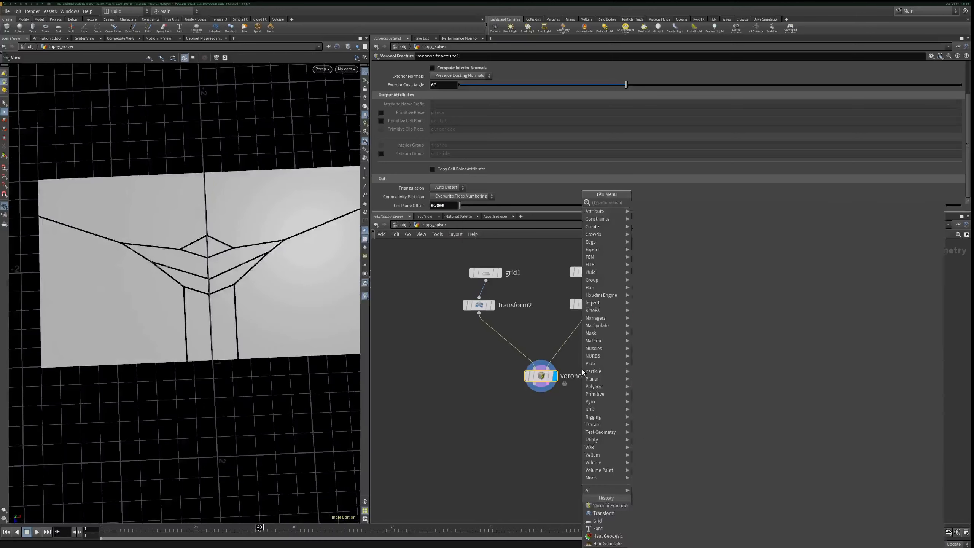
pyautogui.press('Return')
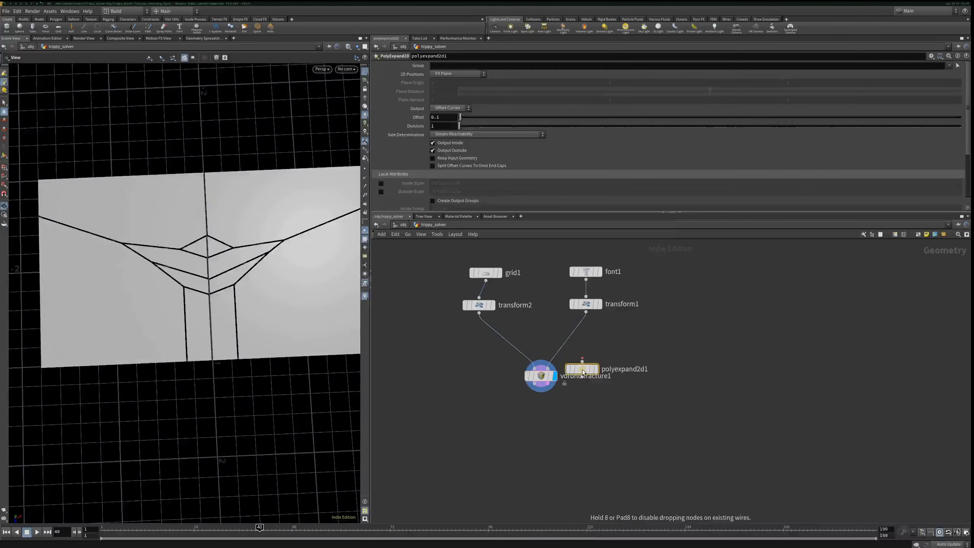
pyautogui.click(574, 338)
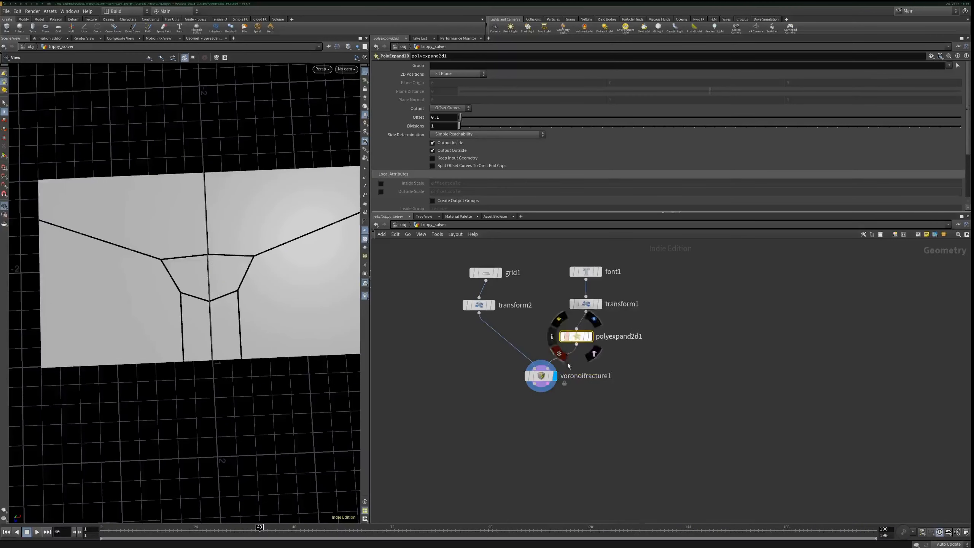
pyautogui.click(449, 108)
pyautogui.click(454, 124)
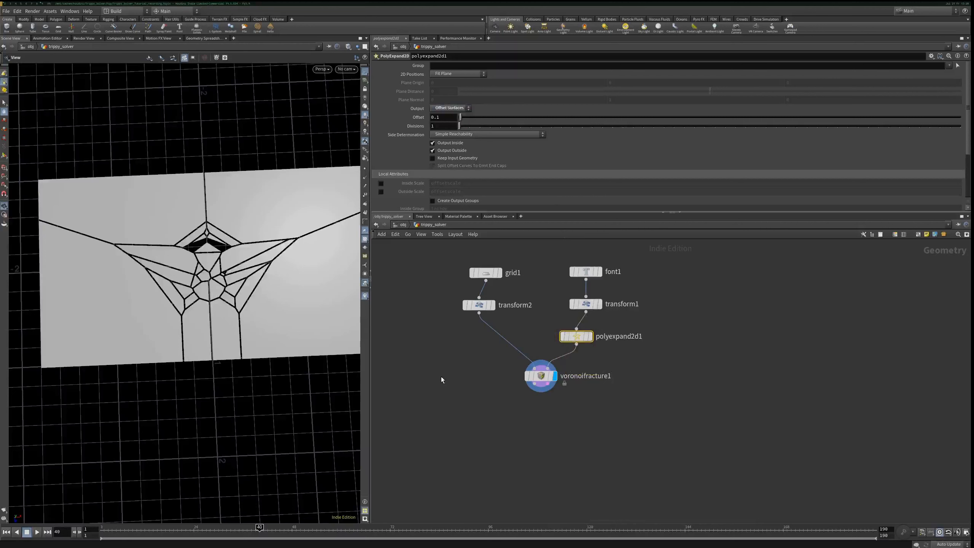
# - Move the Voronoi Fracture node lower to make room and add an Attribute Randomize node just above it
pyautogui.moveTo(441, 379); pyautogui.dragTo(419, 315, button='middle')
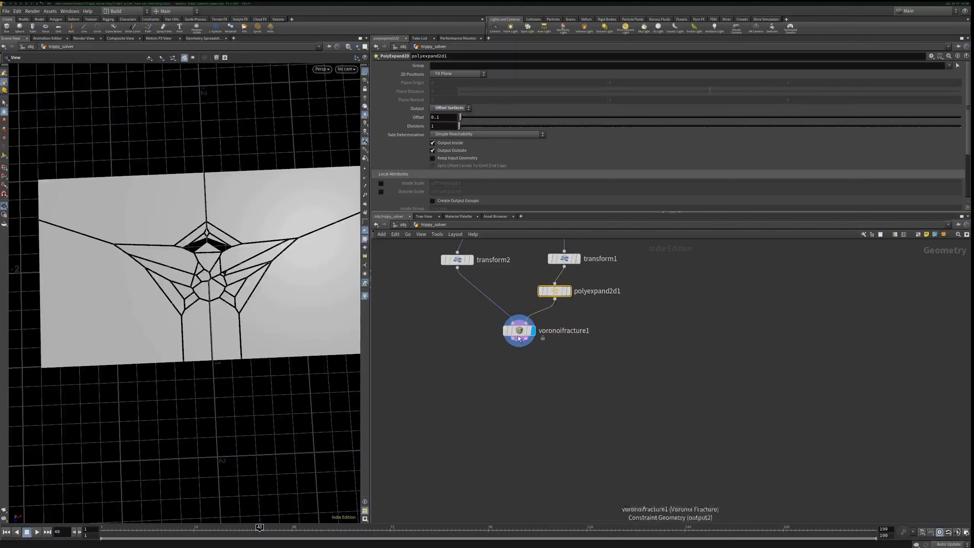
pyautogui.moveTo(514, 341); pyautogui.dragTo(511, 375)
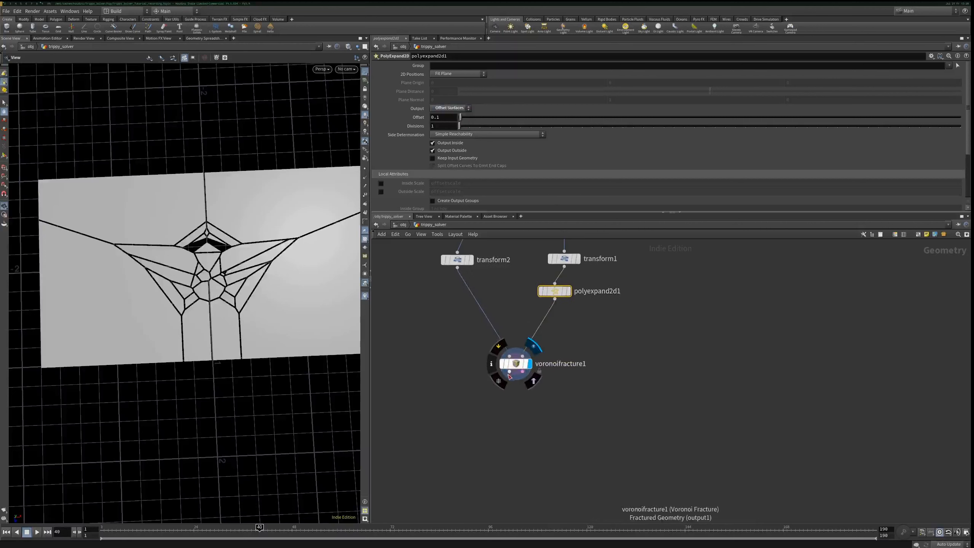
pyautogui.moveTo(215, 299)
pyautogui.mouseDown()
pyautogui.moveTo(233, 290)
pyautogui.moveTo(204, 308)
pyautogui.moveTo(214, 302)
pyautogui.moveTo(220, 317)
pyautogui.mouseUp()
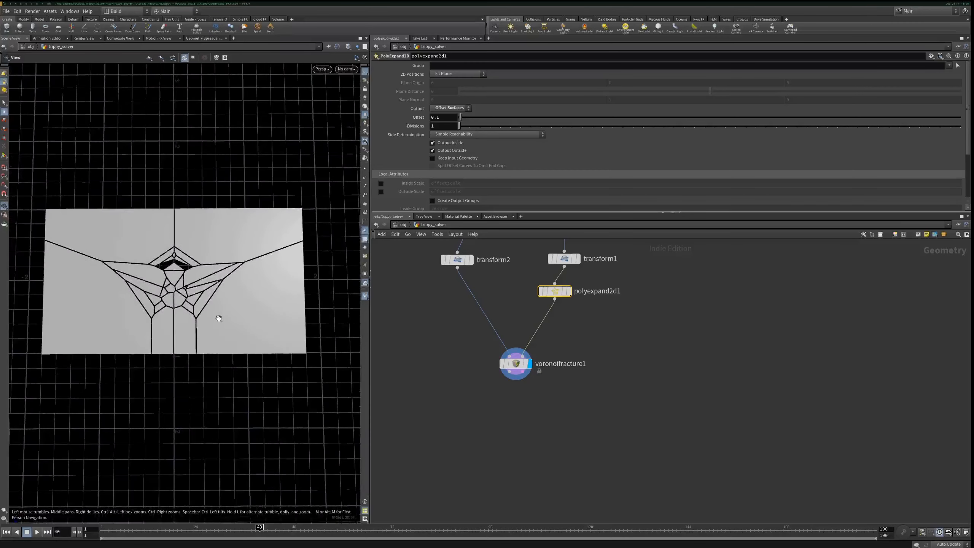
pyautogui.press('Tab')
pyautogui.write('ar')
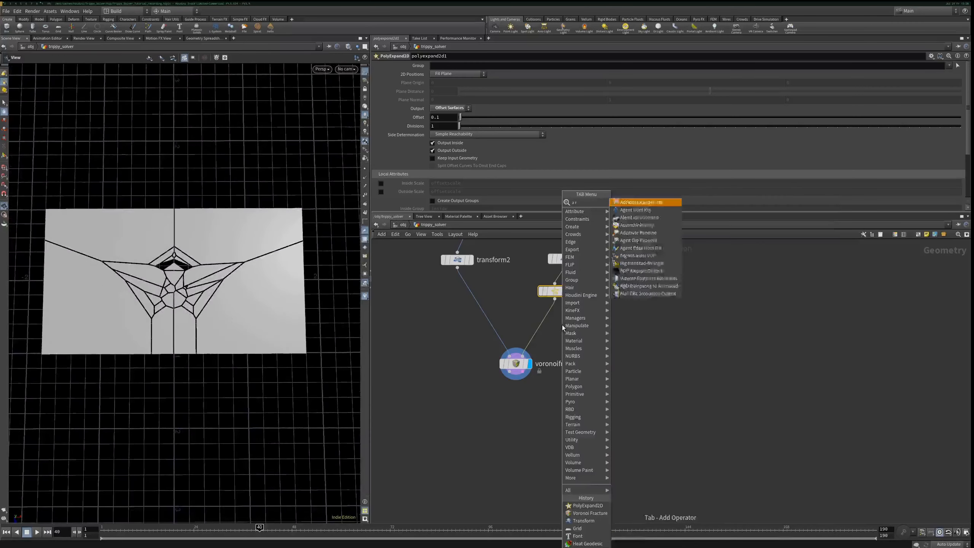
pyautogui.press('Return')
pyautogui.click(562, 324)
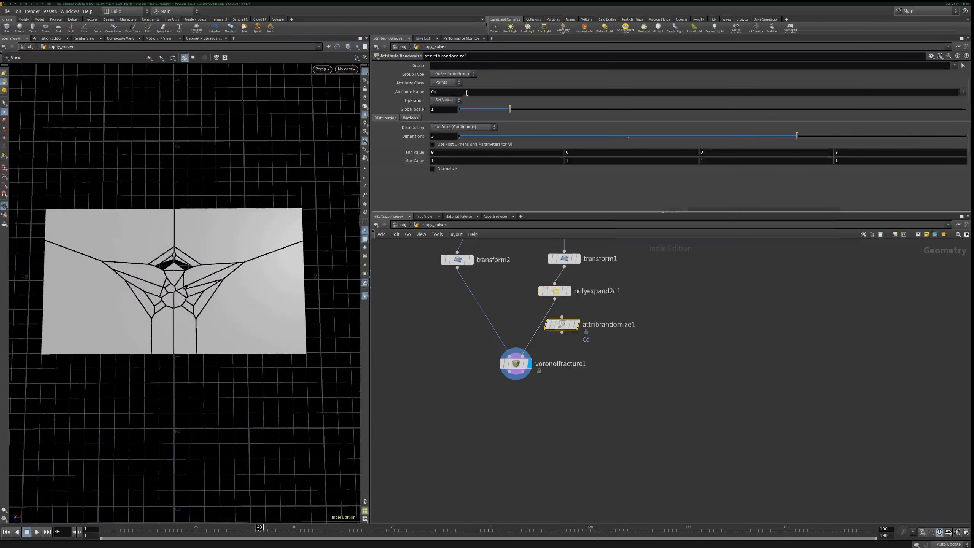
# - Insert the Attribute Randomize between the PolyExpand2D and the Voronoi Fracture, with attribute name rand and 1 dimension
pyautogui.moveTo(451, 93); pyautogui.dragTo(369, 93)
pyautogui.write('ran')
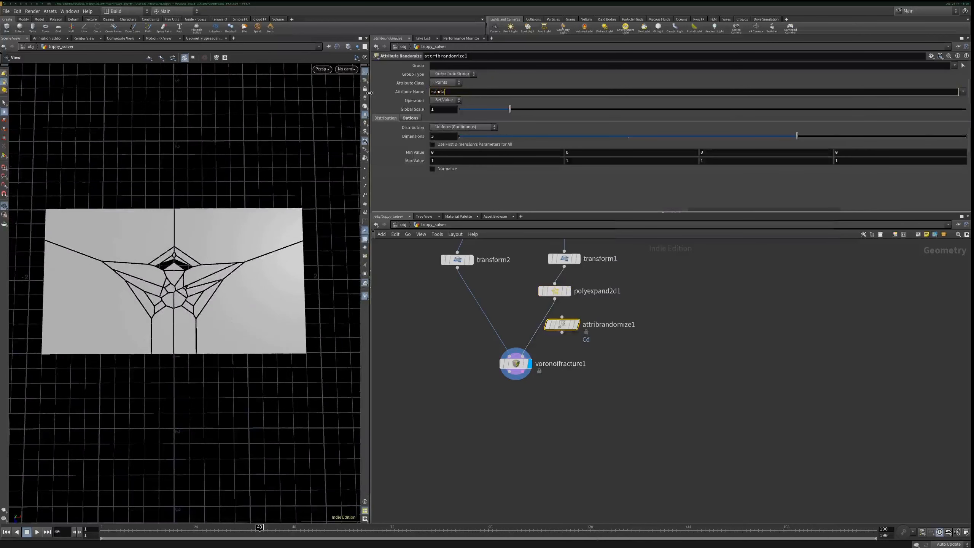
pyautogui.moveTo(565, 324); pyautogui.dragTo(545, 324)
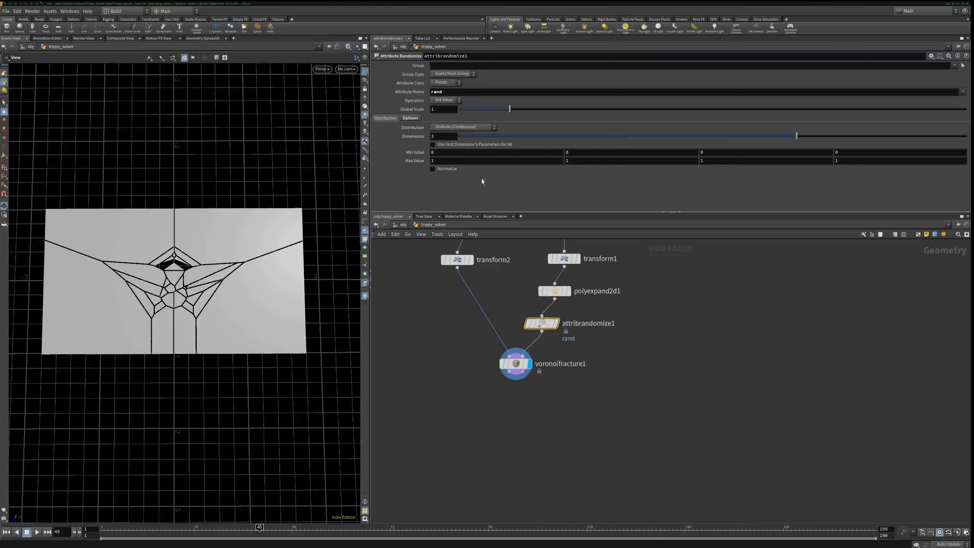
pyautogui.moveTo(441, 136); pyautogui.dragTo(417, 135)
pyautogui.write('1')
pyautogui.press('Return')
# - Enable Copy Cell Point Attributes on the Voronoi Fracture and transfer rand to the piece primitives
pyautogui.click(513, 364)
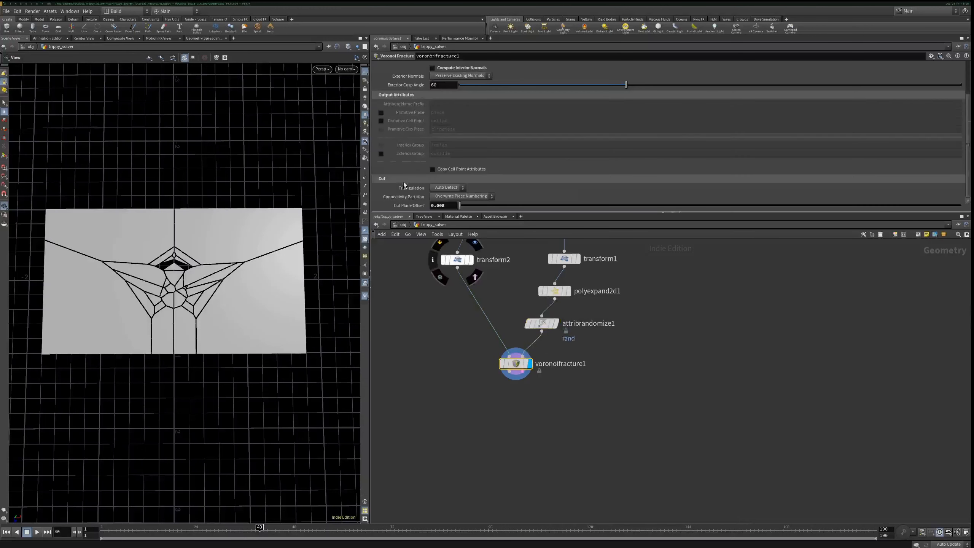
pyautogui.click(440, 169)
pyautogui.click(434, 186)
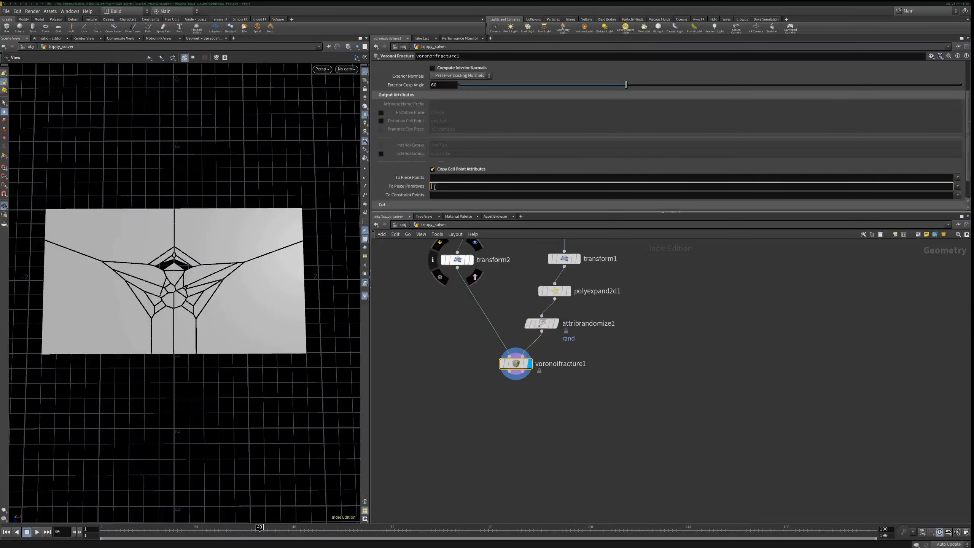
pyautogui.write('rand')
pyautogui.press('Return')
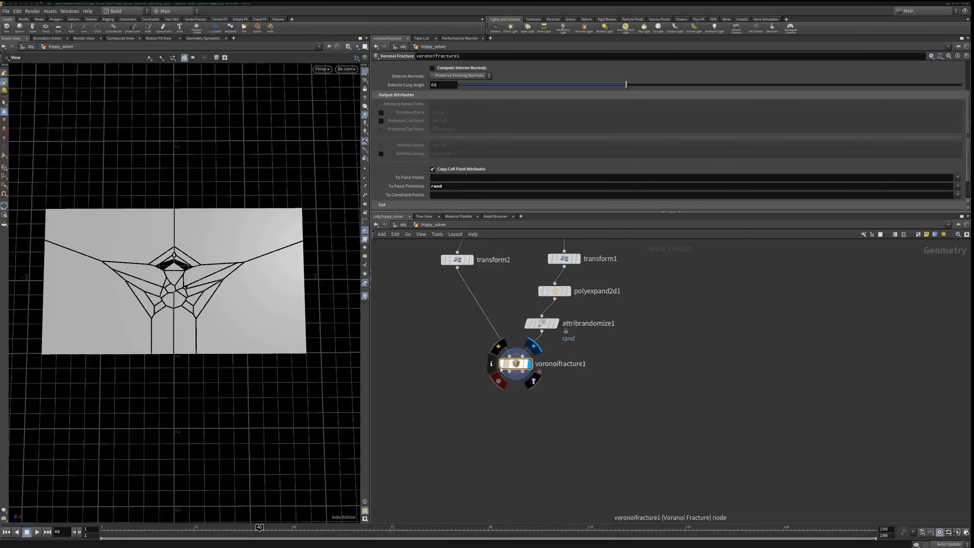
# - Inspect the Voronoi Fracture's node information and briefly visualize its rand primitive attribute on the pieces
pyautogui.middleClick(493, 378)
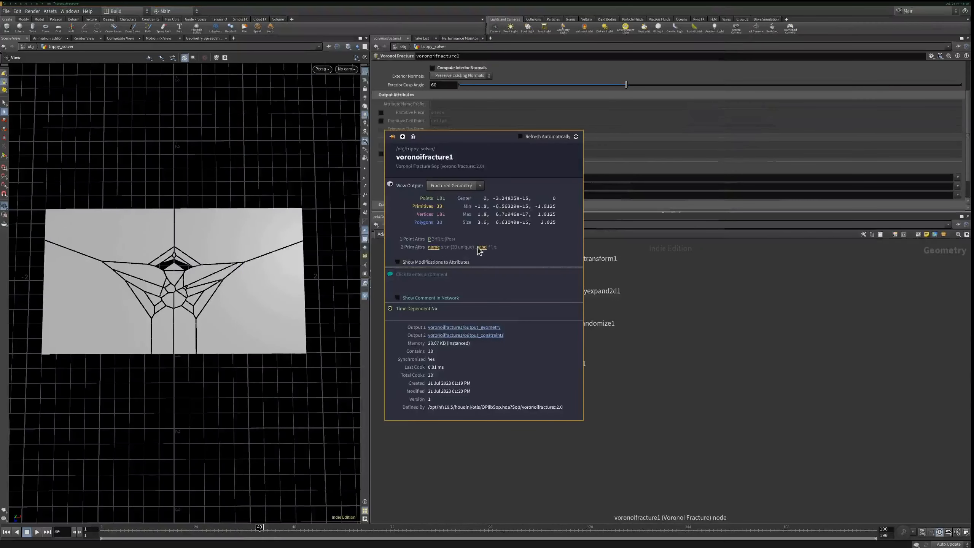
pyautogui.click(482, 246)
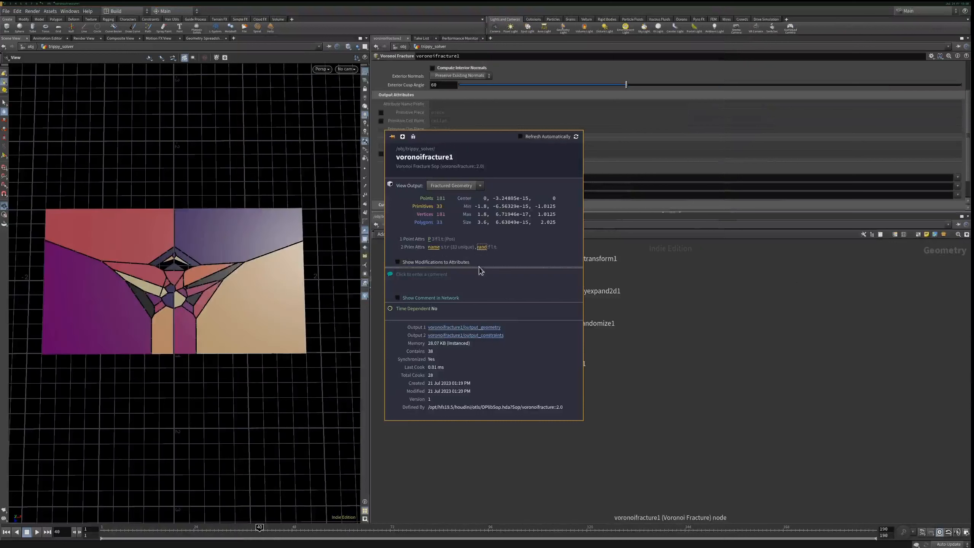
pyautogui.click(483, 247)
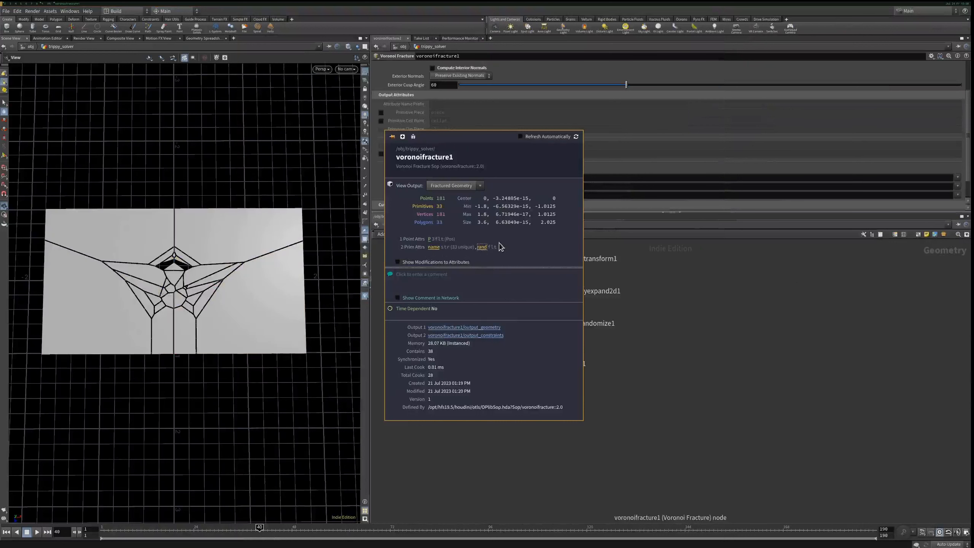
# - Add and display a Resample node after the Voronoi Fracture's fractured geometry output, with a maximum segment length of 0.02
pyautogui.moveTo(465, 374); pyautogui.dragTo(434, 289, button='middle')
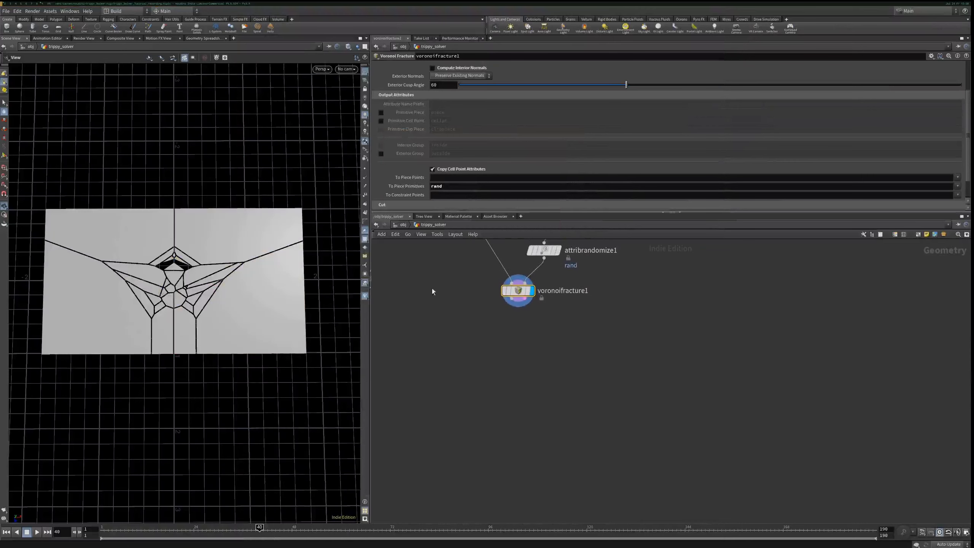
pyautogui.moveTo(151, 309); pyautogui.dragTo(209, 235, button='right')
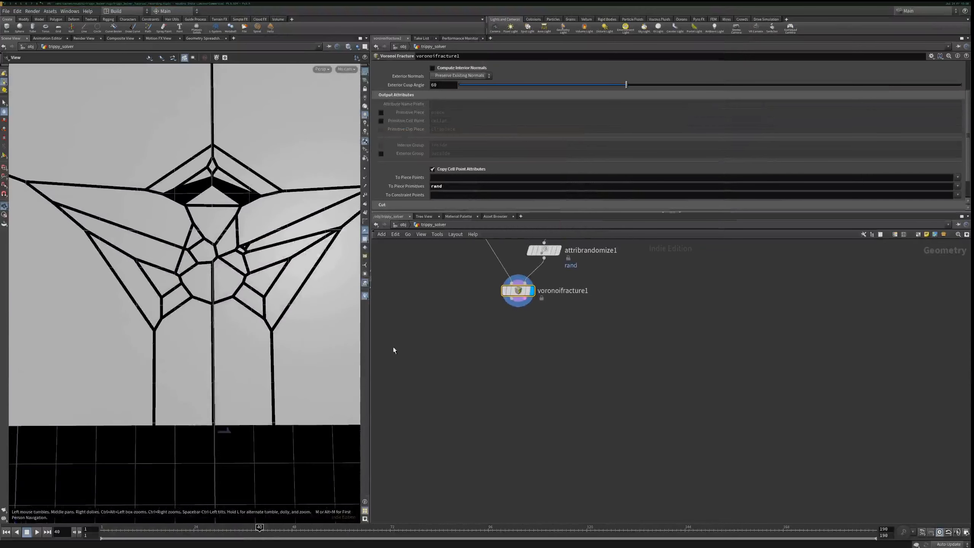
pyautogui.moveTo(464, 345); pyautogui.dragTo(438, 367, button='middle')
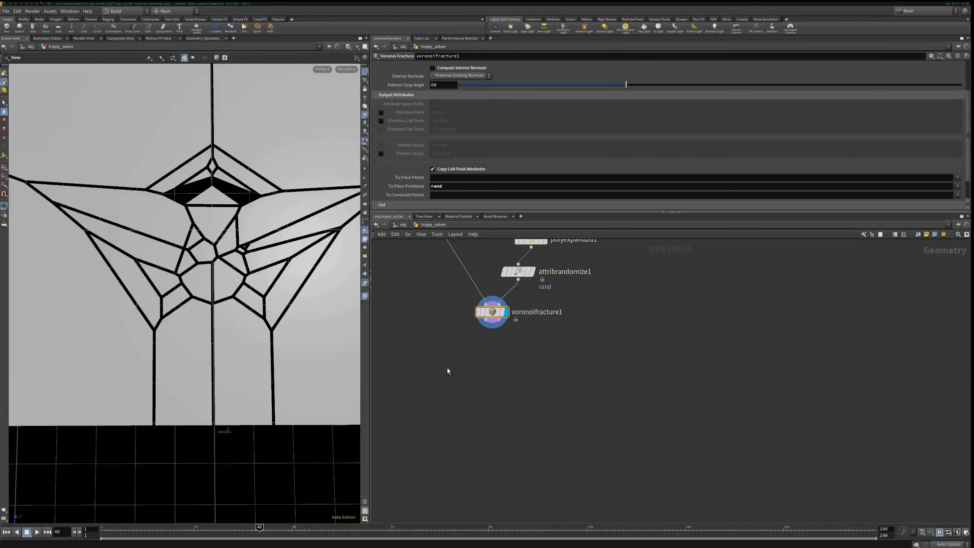
pyautogui.press('Tab')
pyautogui.write('resa')
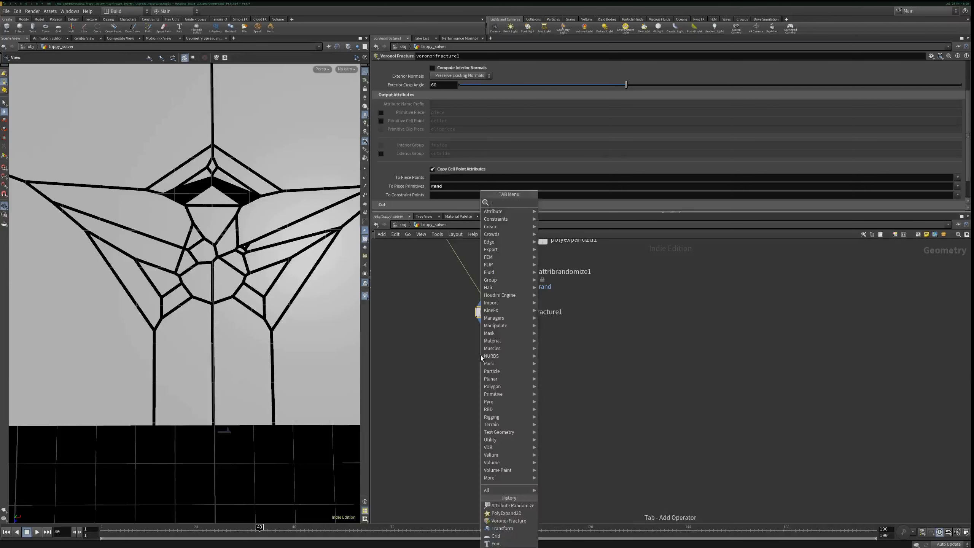
pyautogui.press('Return')
pyautogui.click(481, 356)
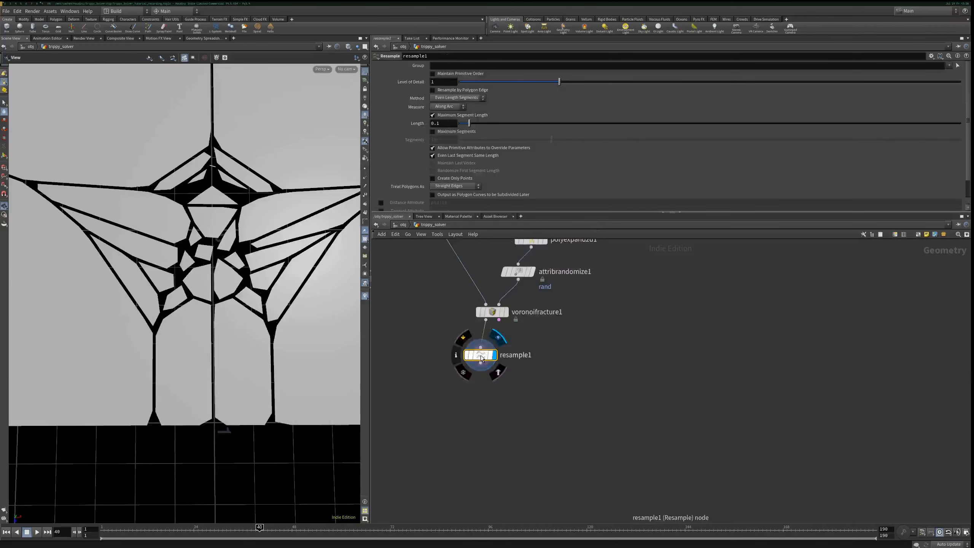
pyautogui.click(440, 126)
pyautogui.press('BackSpace')
pyautogui.write('02')
pyautogui.press('Return')
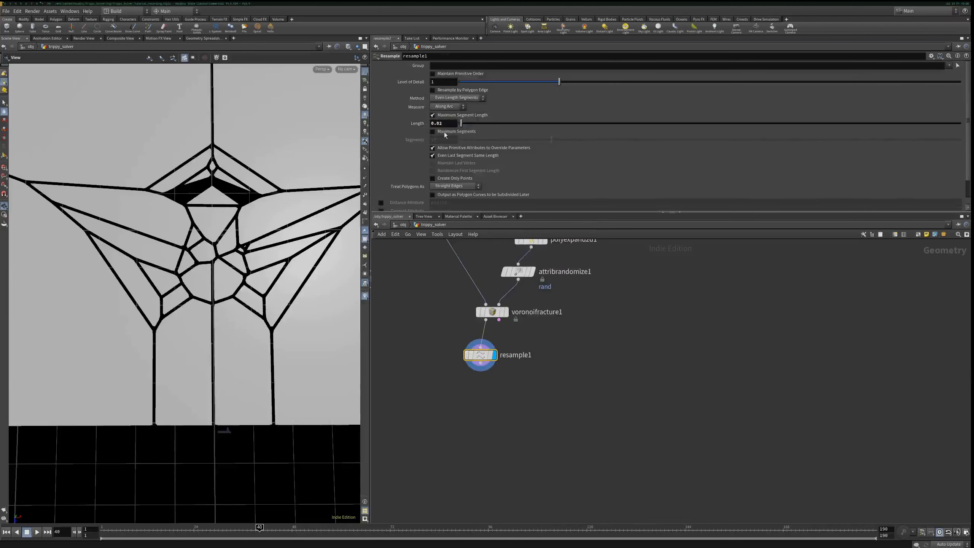
# - Move the Resample node further below the Voronoi Fracture and save the scene
pyautogui.click(365, 169)
pyautogui.click(365, 171)
pyautogui.moveTo(481, 362); pyautogui.dragTo(484, 386)
pyautogui.hotkey('ctrl', 's')
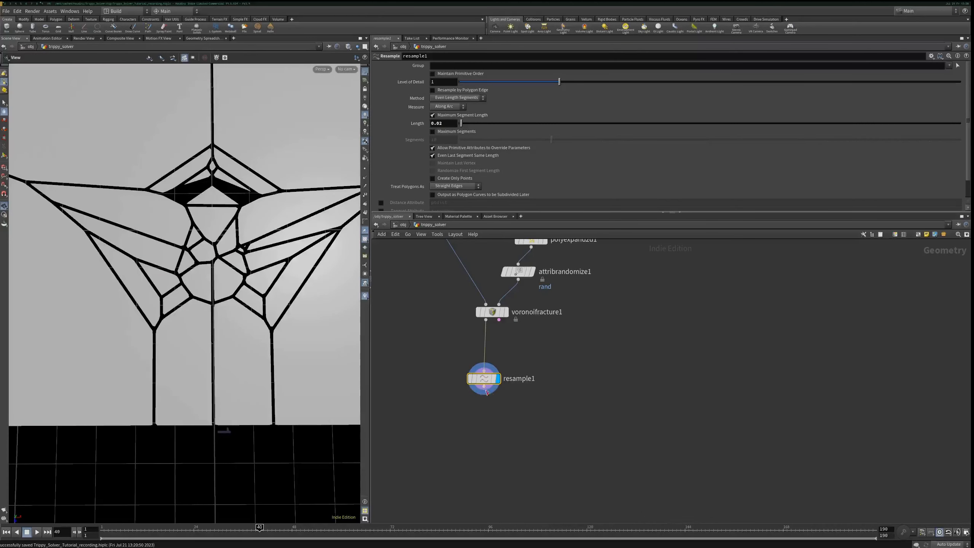
# - Add and display a Vellum Configure Grain node after the Resample, with Show All Points enabled
pyautogui.press('Tab')
pyautogui.write('vcg')
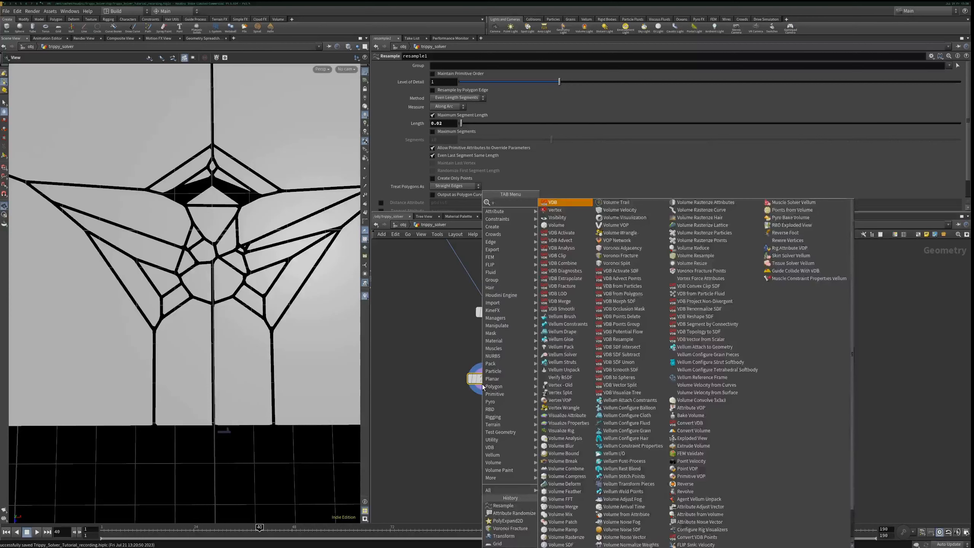
pyautogui.press('Down')
pyautogui.press('Return')
pyautogui.press('Return')
pyautogui.click(483, 388)
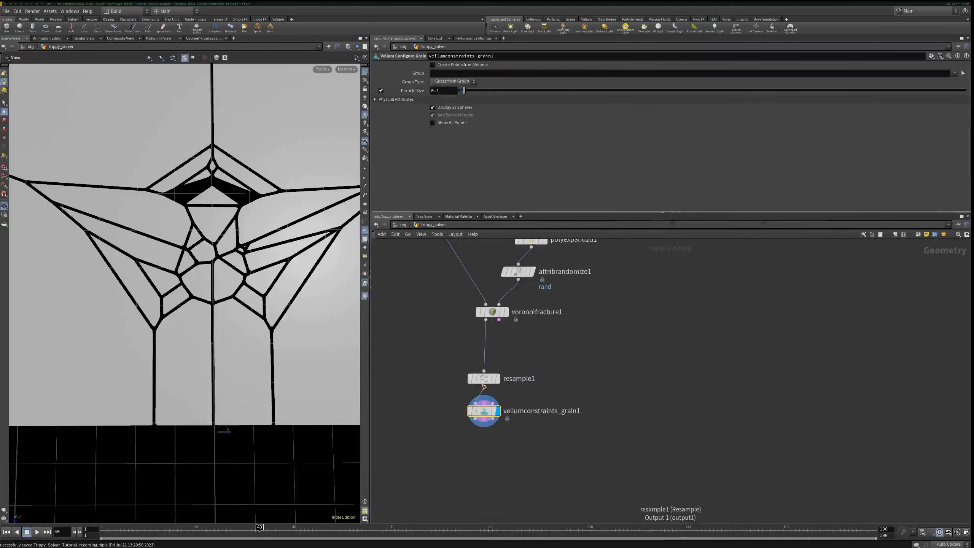
pyautogui.click(442, 123)
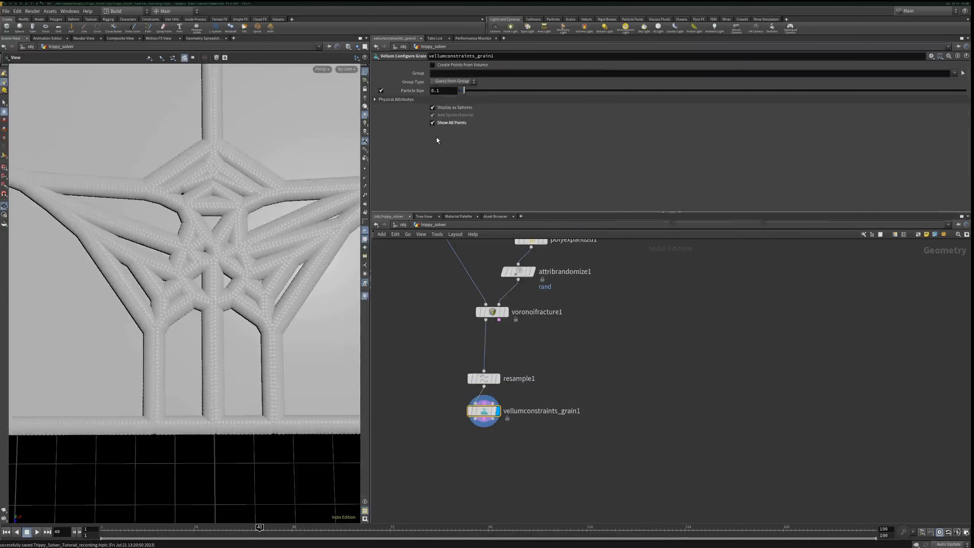
# - Reduce the Vellum grain particle size to 0.01, then refine it to 0.014
pyautogui.click(404, 99)
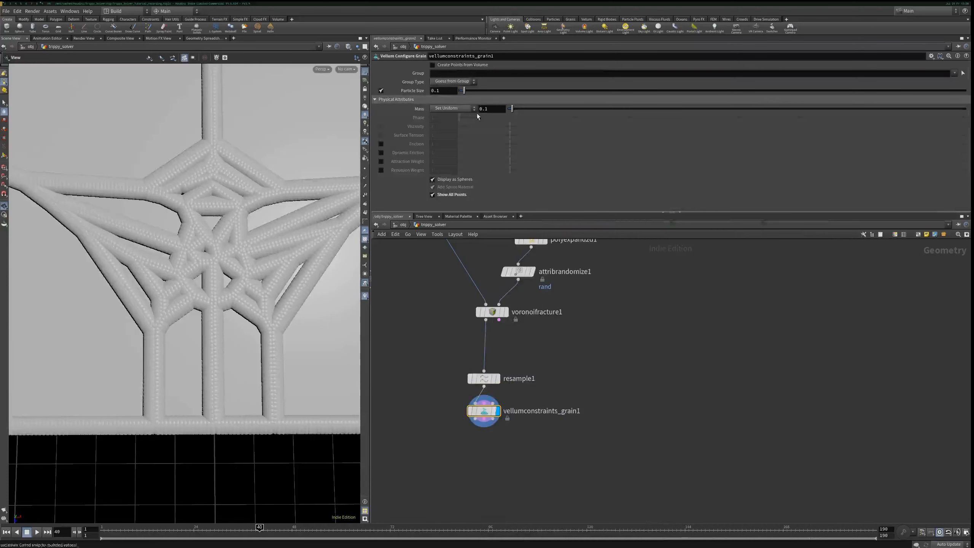
pyautogui.click(453, 92)
pyautogui.press('BackSpace')
pyautogui.write('01')
pyautogui.press('Return')
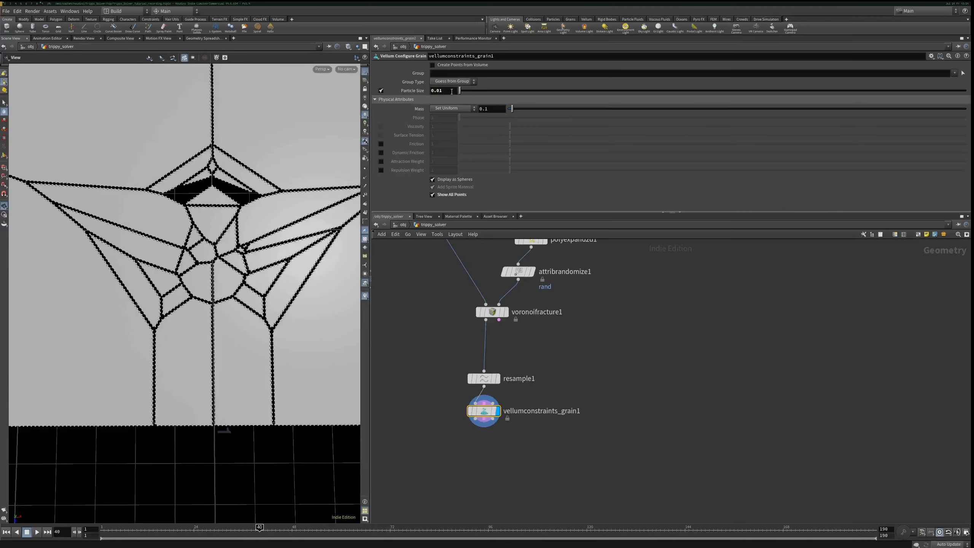
pyautogui.click(451, 91)
pyautogui.press('BackSpace')
pyautogui.write('14')
pyautogui.press('Return')
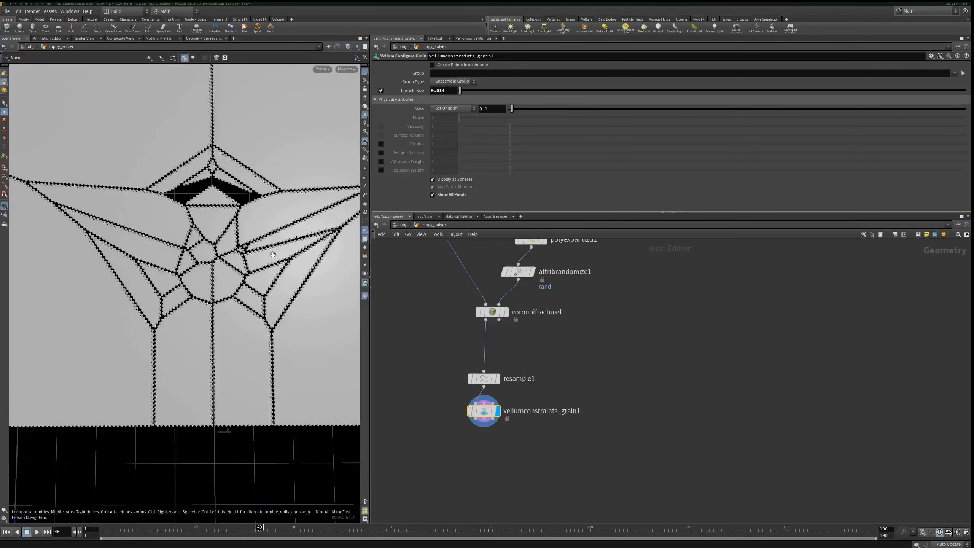
# - Set the Resample node's segment length to 0.014 to match the grain particle size
pyautogui.scroll(5, 300, 192)
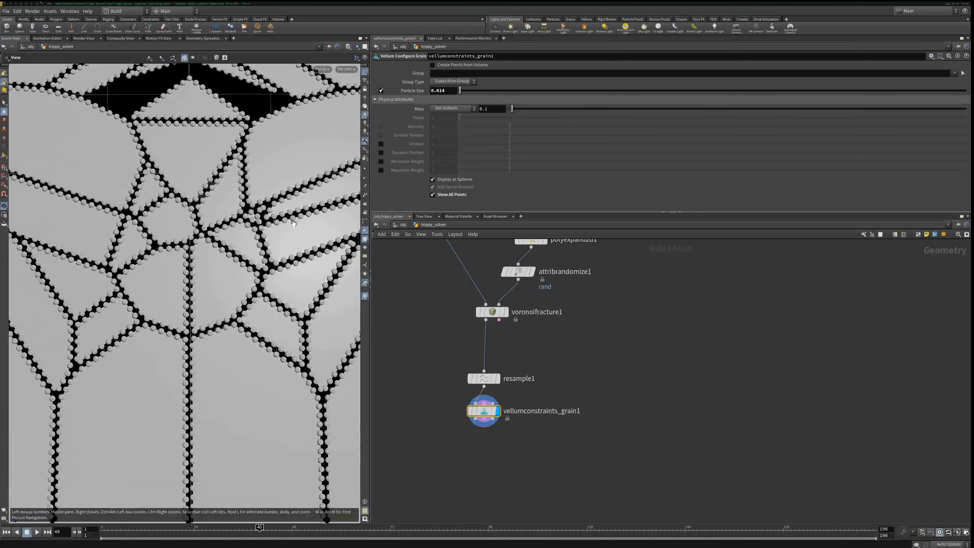
pyautogui.click(477, 378)
pyautogui.click(451, 122)
pyautogui.press('BackSpace')
pyautogui.write('14')
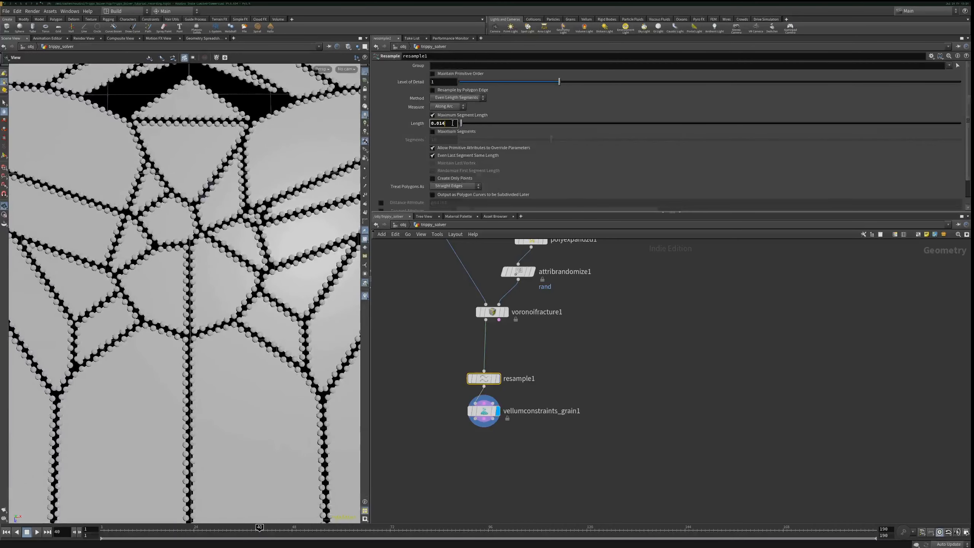
pyautogui.press('Return')
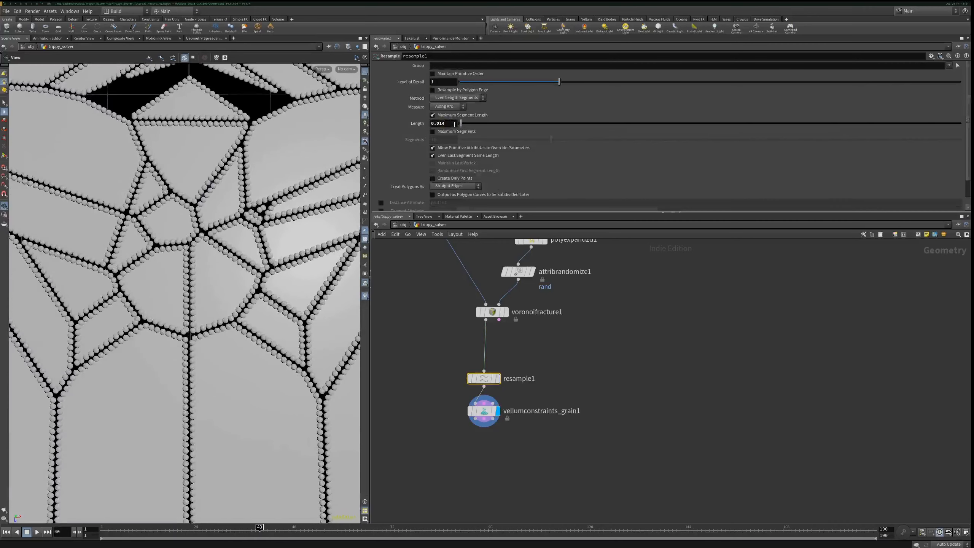
# - Add and display a POP Network wired after the Vellum grain node, and hide the viewport's reference grid
pyautogui.moveTo(237, 217); pyautogui.dragTo(159, 288, button='right')
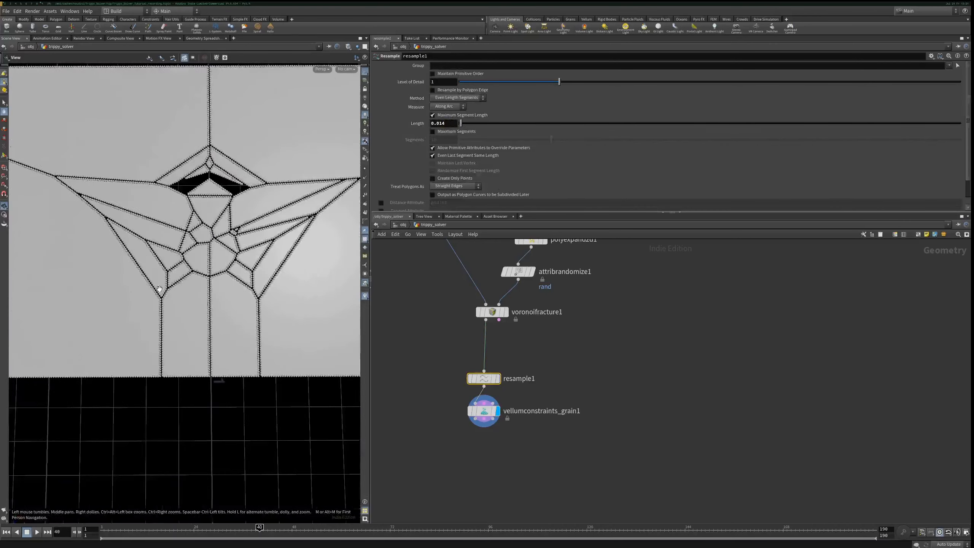
pyautogui.moveTo(562, 379); pyautogui.dragTo(575, 273, button='middle')
pyautogui.click(491, 320)
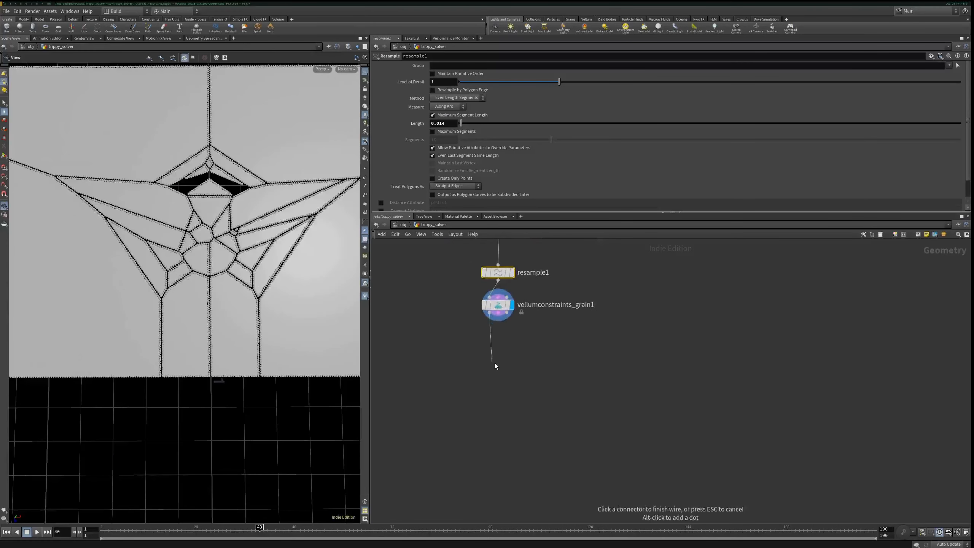
pyautogui.press('Tab')
pyautogui.write('p')
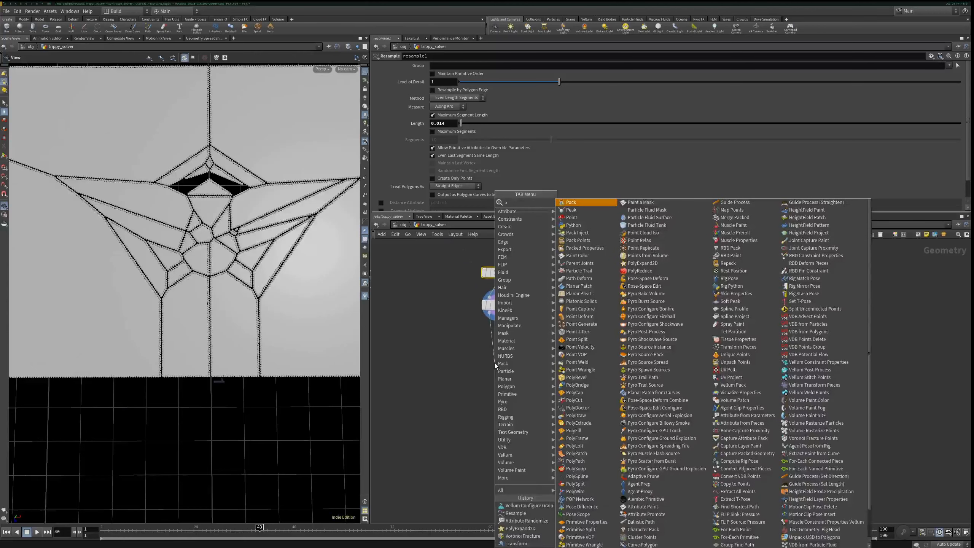
pyautogui.press('BackSpace')
pyautogui.press('Escape')
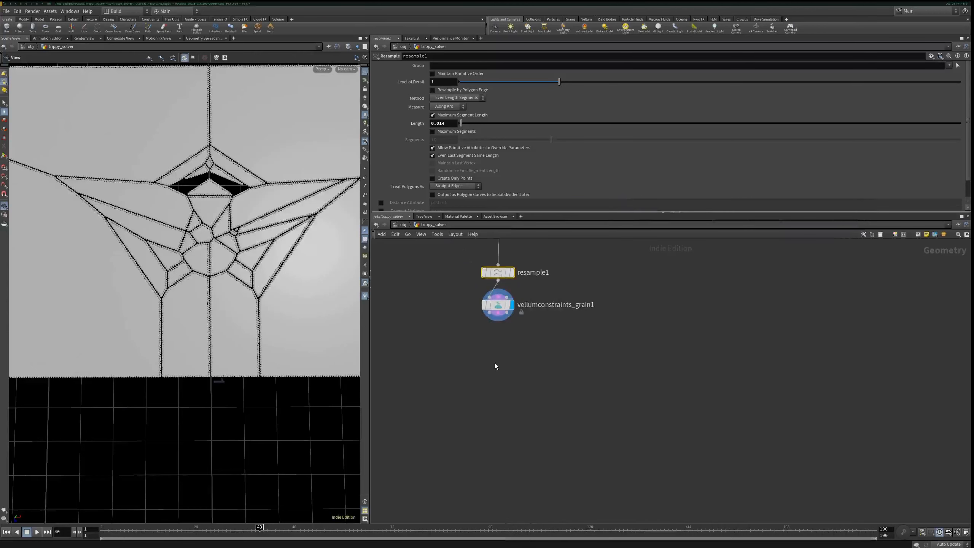
pyautogui.click(495, 363)
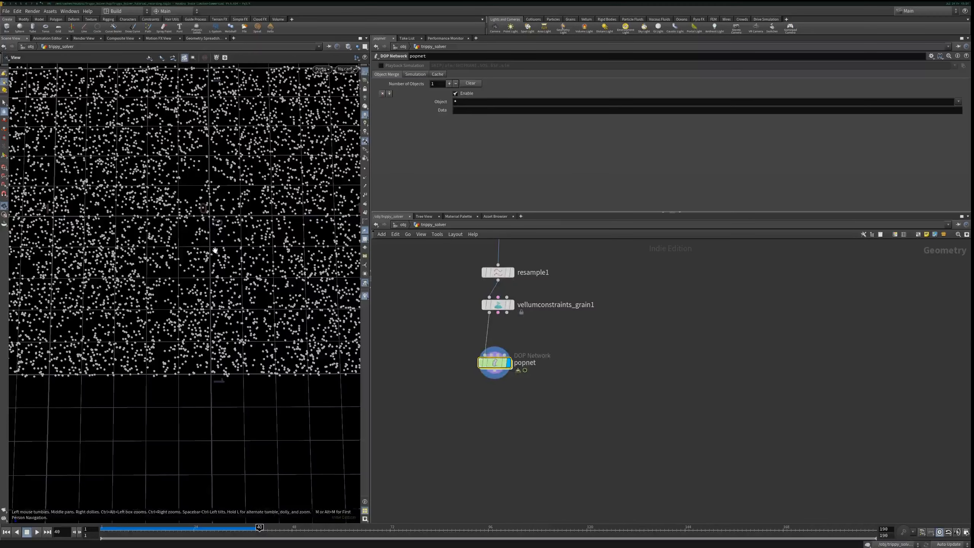
pyautogui.click(365, 72)
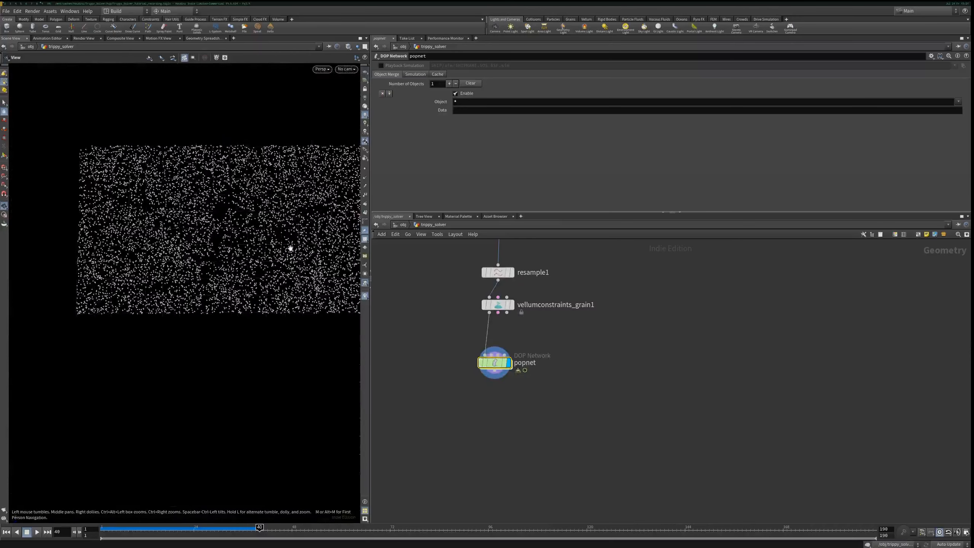
pyautogui.moveTo(296, 244); pyautogui.dragTo(254, 247, button='middle')
# - Align and evenly space the node chain from voronoifracture1 down to popnet
pyautogui.scroll(-1, 255, 247)
pyautogui.moveTo(449, 321); pyautogui.dragTo(453, 409, button='middle')
pyautogui.moveTo(471, 461); pyautogui.dragTo(540, 297)
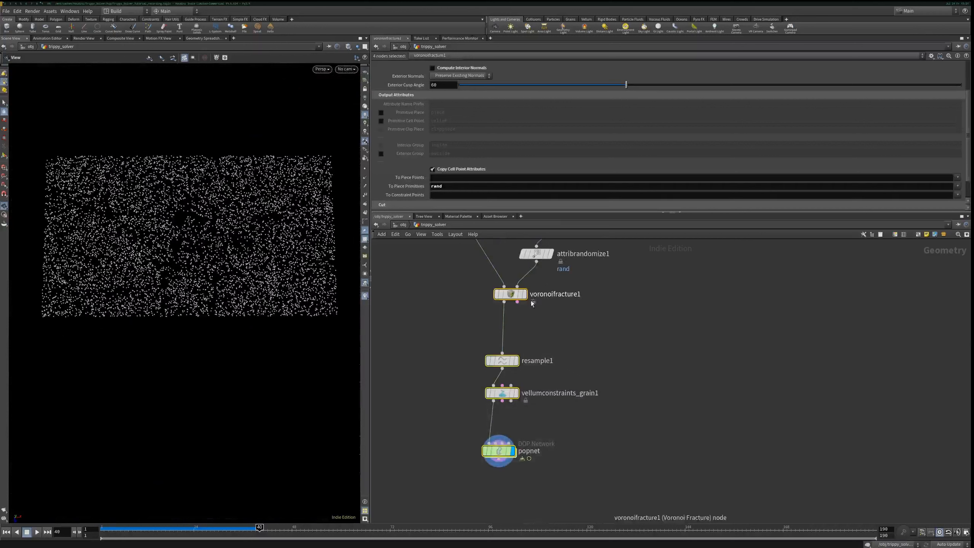
pyautogui.press('3')
pyautogui.click(516, 324)
pyautogui.press('l')
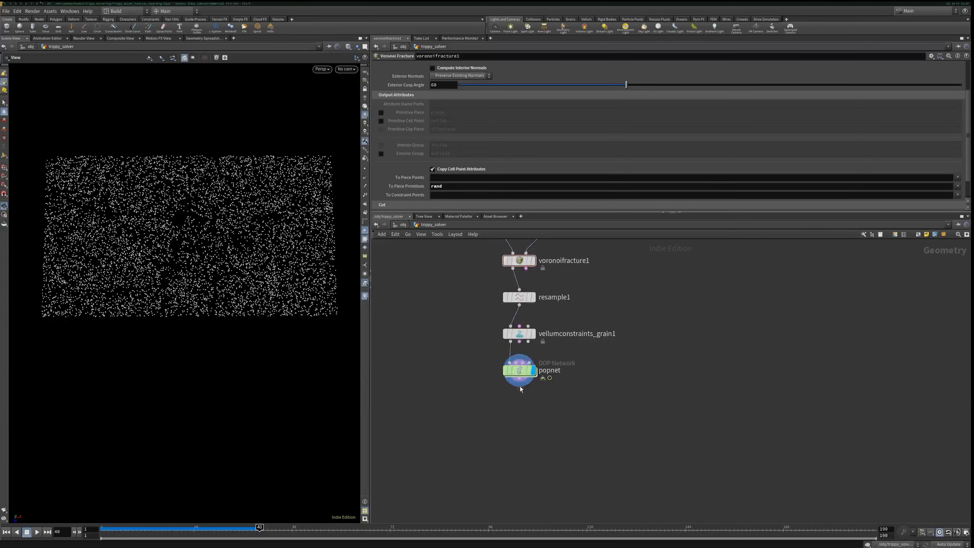
# - Inside popnet, delete the wire_pops_into_here merge and move popobject away from the solver chain
pyautogui.click(519, 382)
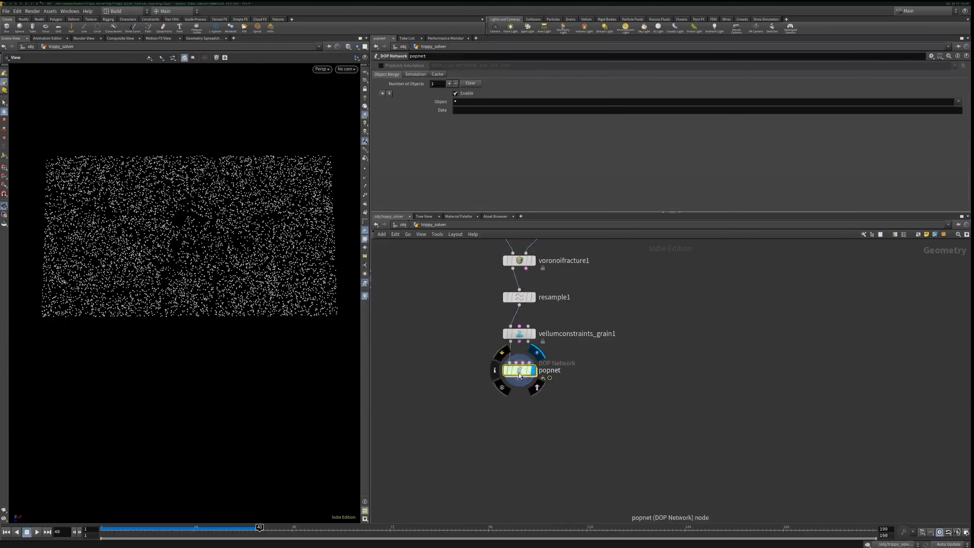
pyautogui.doubleClick(520, 375)
pyautogui.moveTo(712, 359); pyautogui.dragTo(598, 372, button='middle')
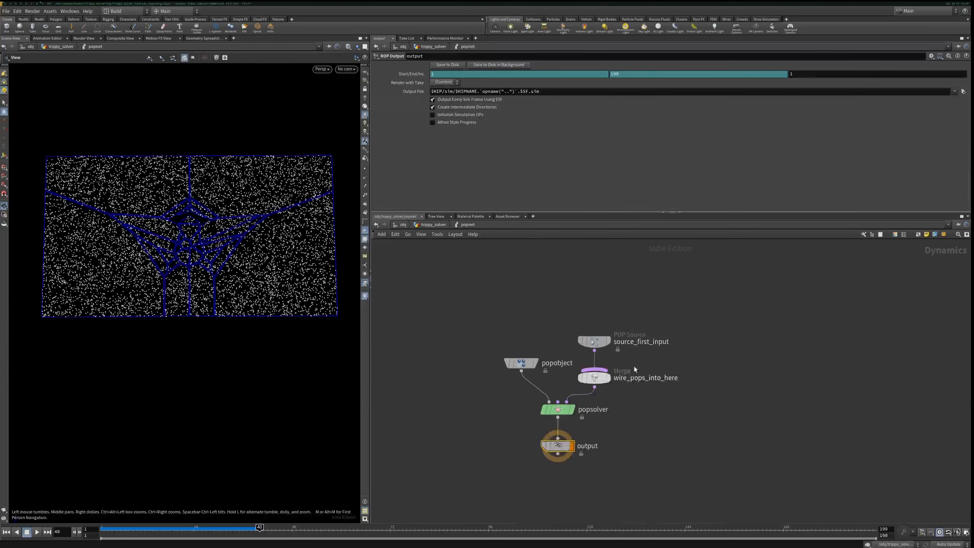
pyautogui.click(593, 377)
pyautogui.press('Tab')
pyautogui.write('d')
pyautogui.press('Escape')
pyautogui.press('Delete')
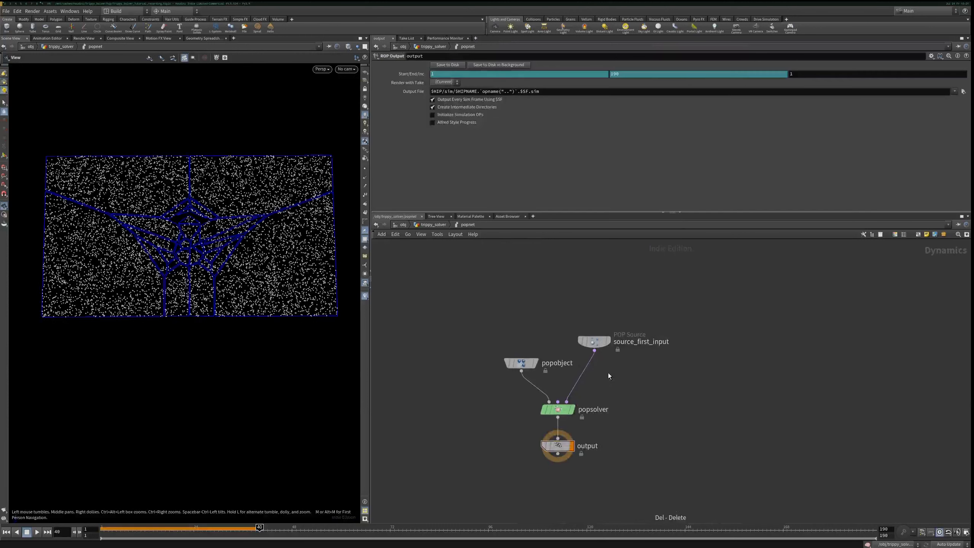
pyautogui.moveTo(509, 365)
pyautogui.moveTo(508, 365); pyautogui.dragTo(445, 336)
# - Set source_first_input's emission type to All Geometry with its guide disabled, and save the scene at the first frame
pyautogui.click(594, 340)
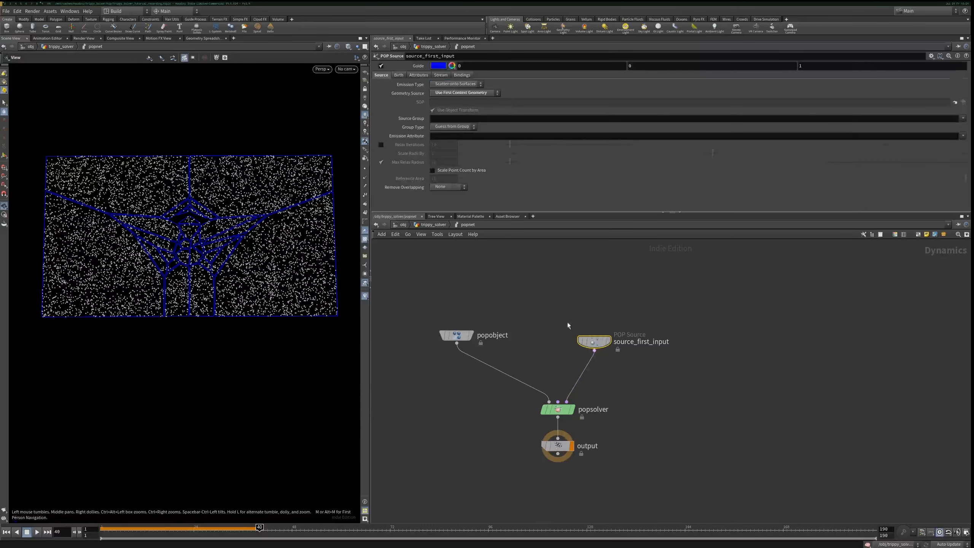
pyautogui.click(455, 84)
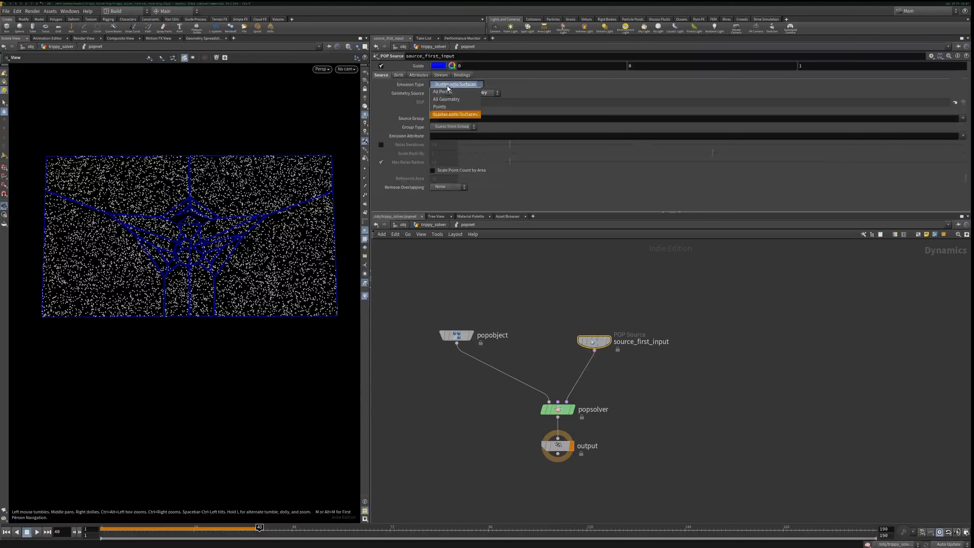
pyautogui.click(446, 99)
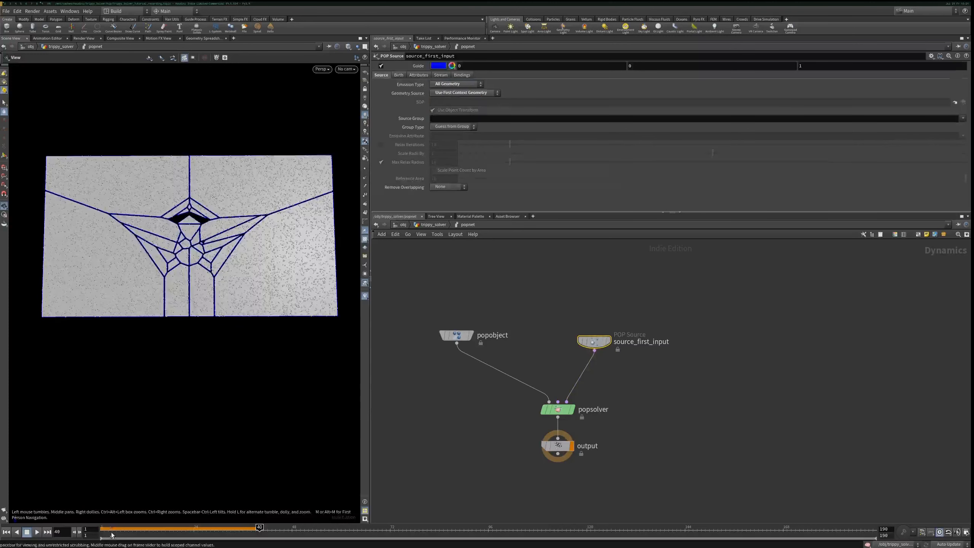
pyautogui.hotkey('ctrl', 'Up')
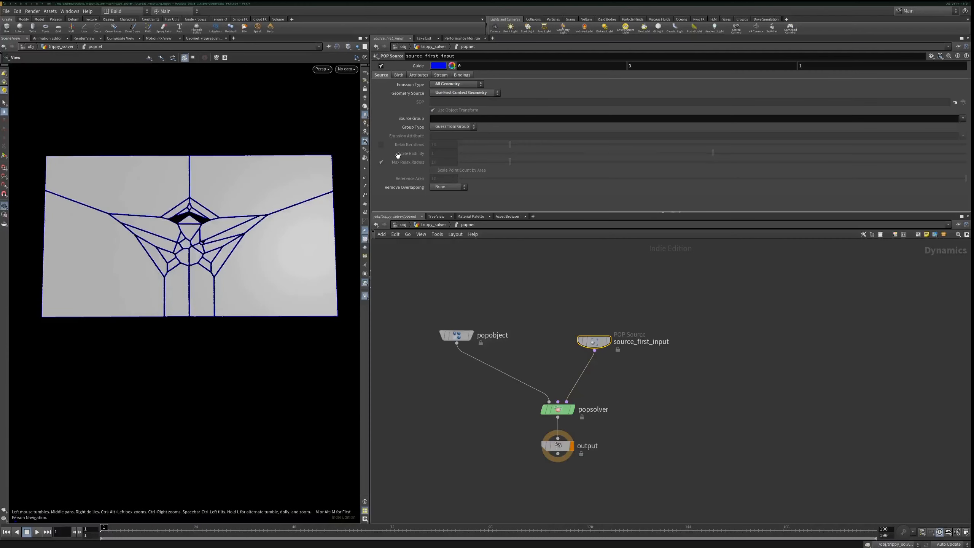
pyautogui.hotkey('ctrl', 's')
pyautogui.click(380, 65)
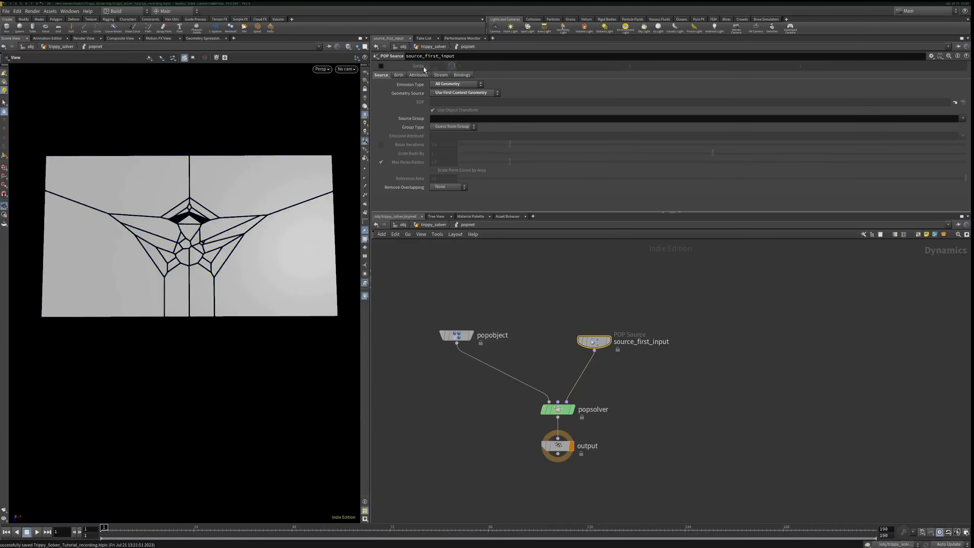
# - Set source_first_input's Impulse Activation to the expression $SF==1 so it emits only on the first simulation frame
pyautogui.click(399, 75)
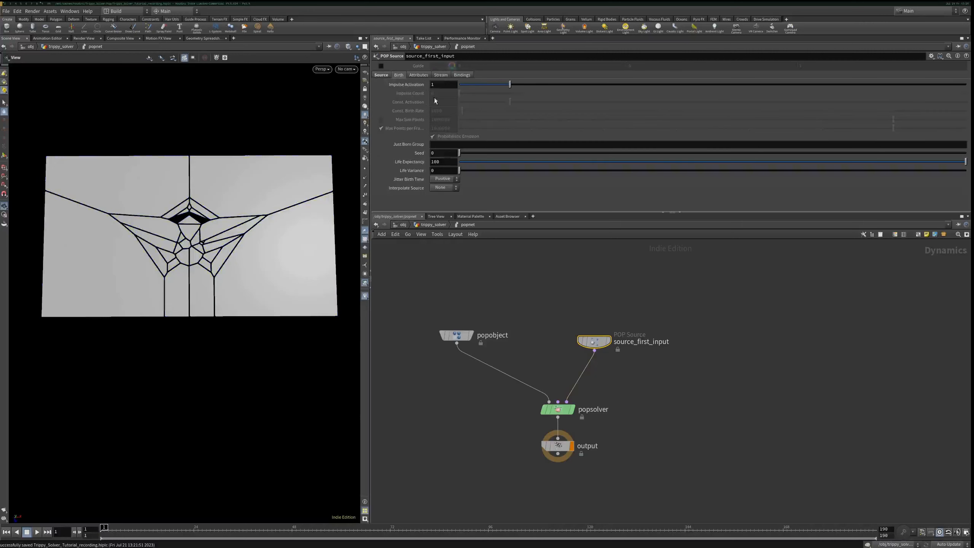
pyautogui.doubleClick(433, 84)
pyautogui.write('$')
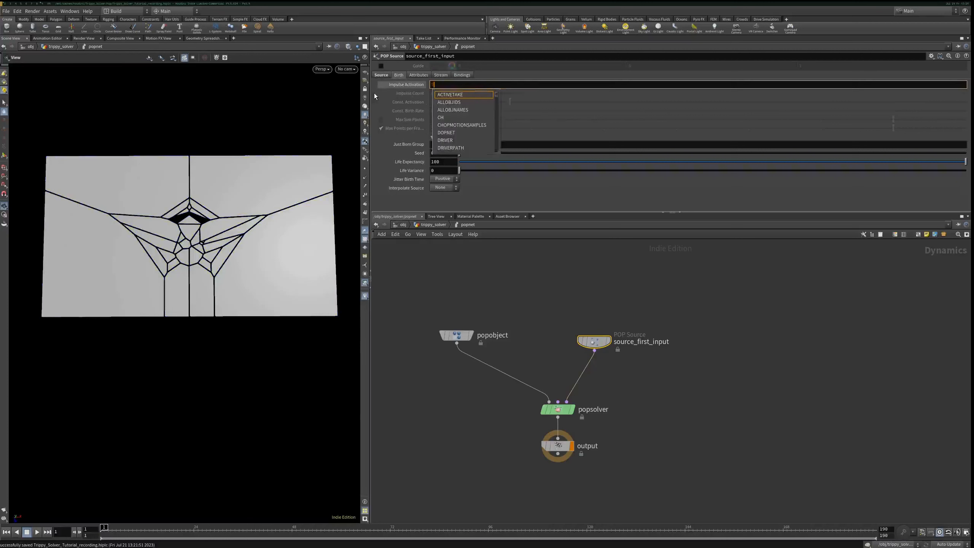
pyautogui.write('SF')
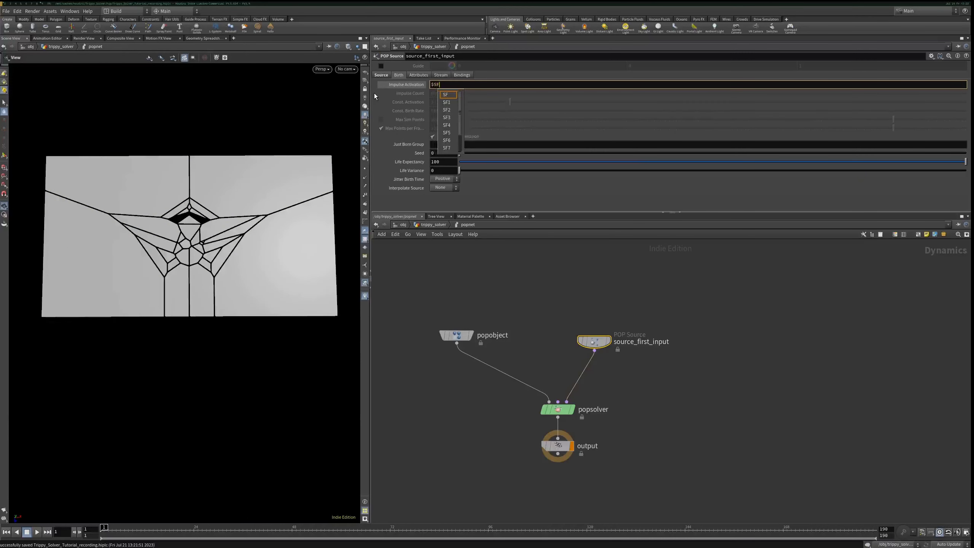
pyautogui.write('==1')
pyautogui.press('Return')
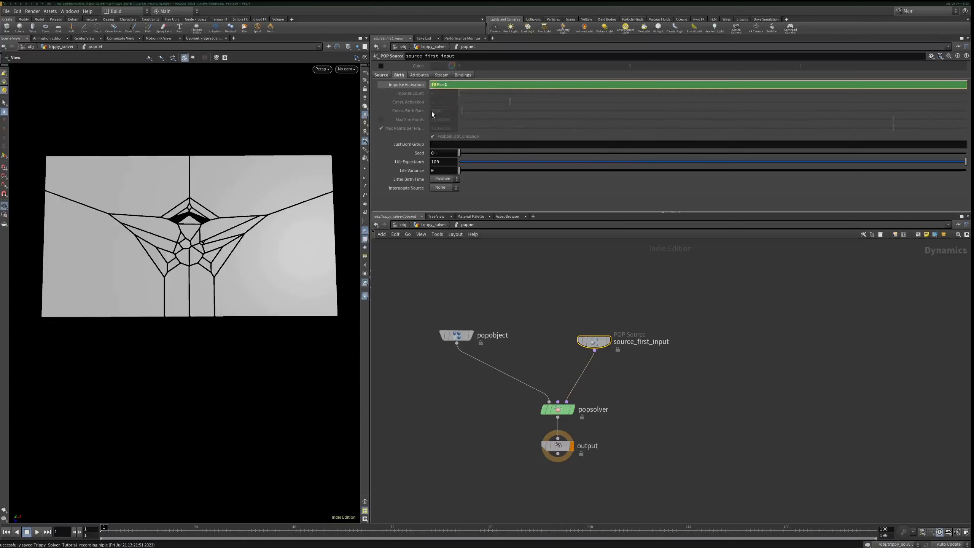
pyautogui.click(409, 85)
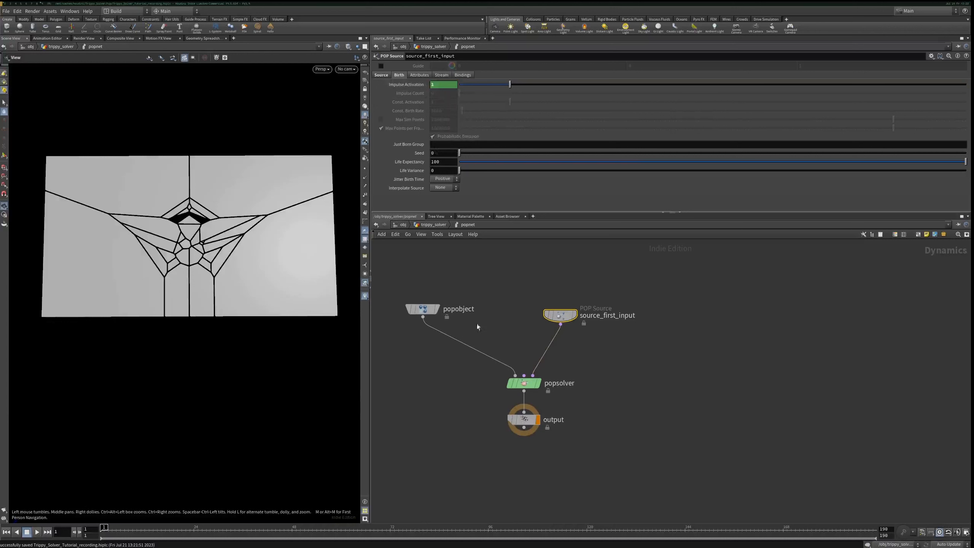
# - Move source_first_input higher and insert a POP Force node between it and popsolver
pyautogui.moveTo(518, 358); pyautogui.dragTo(520, 284)
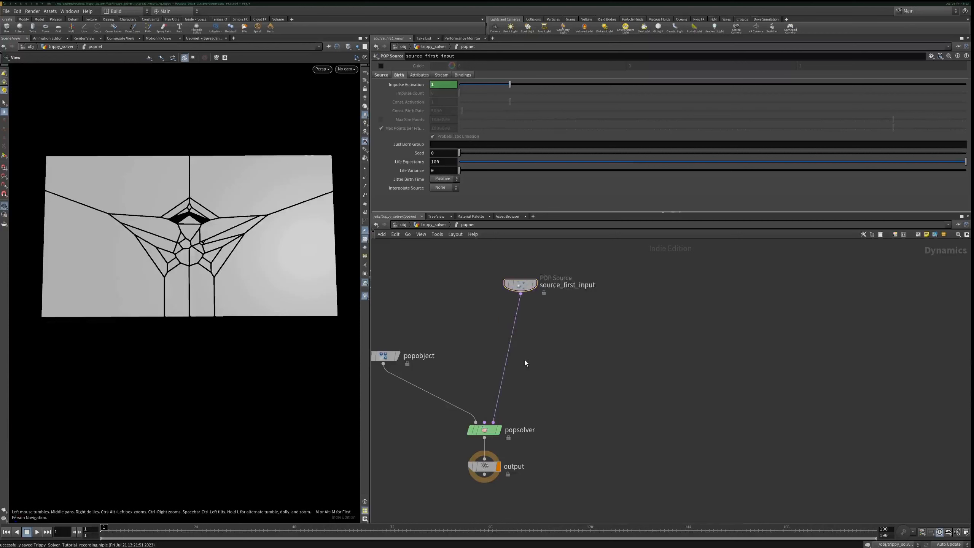
pyautogui.press('Tab')
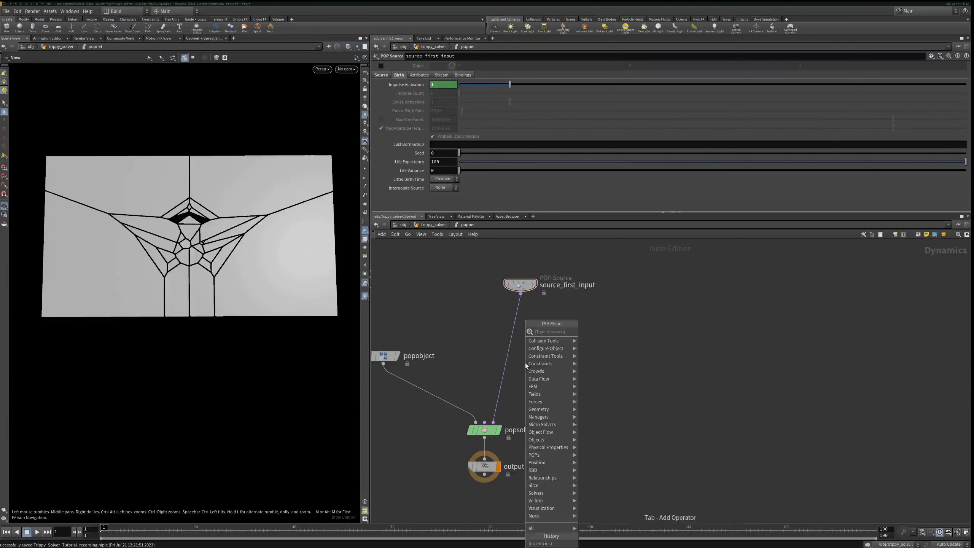
pyautogui.write('p fo')
pyautogui.press('Down')
pyautogui.press('Return')
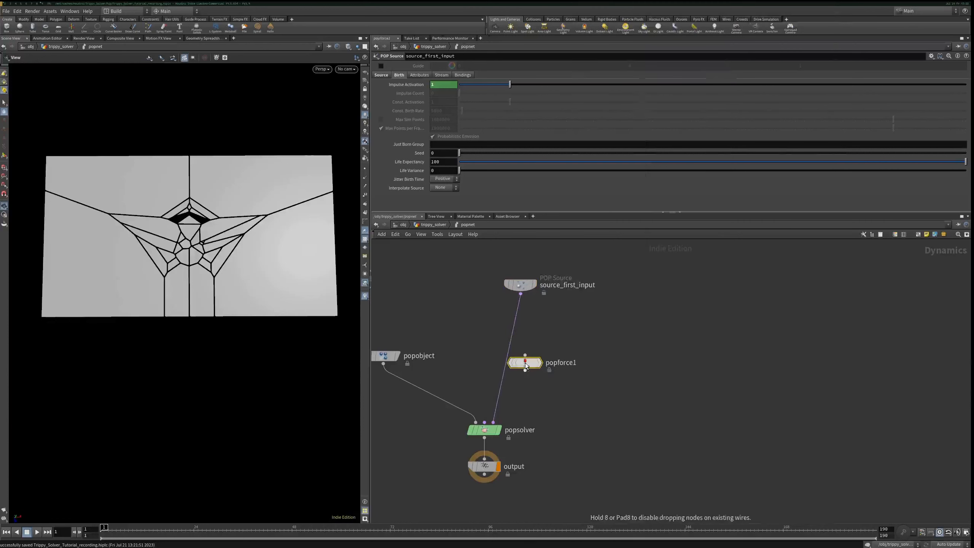
pyautogui.click(525, 362)
pyautogui.moveTo(525, 369); pyautogui.dragTo(520, 334)
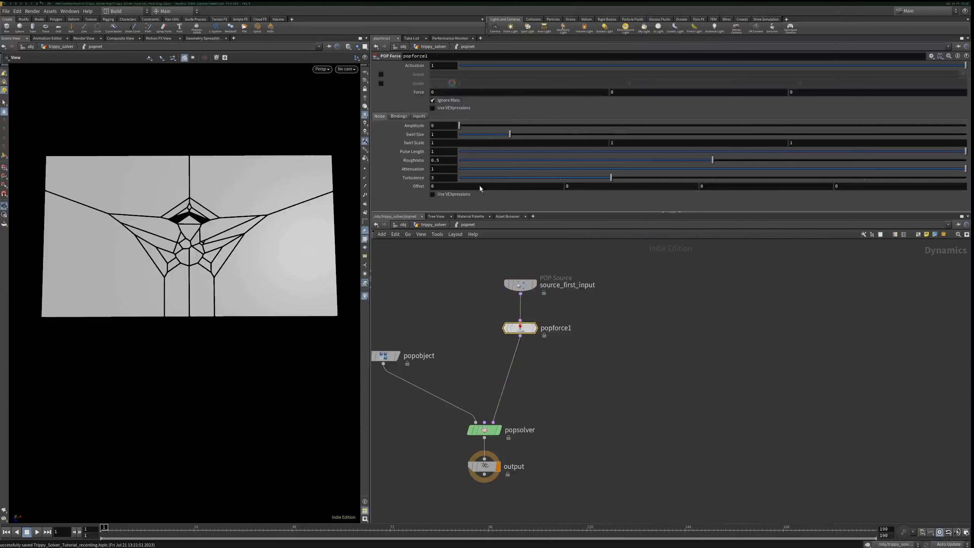
# - Set the POP Force noise pulse length to 10, preview the simulation with amplitude 1, and reduce the amplitude to 0.5
pyautogui.click(434, 134)
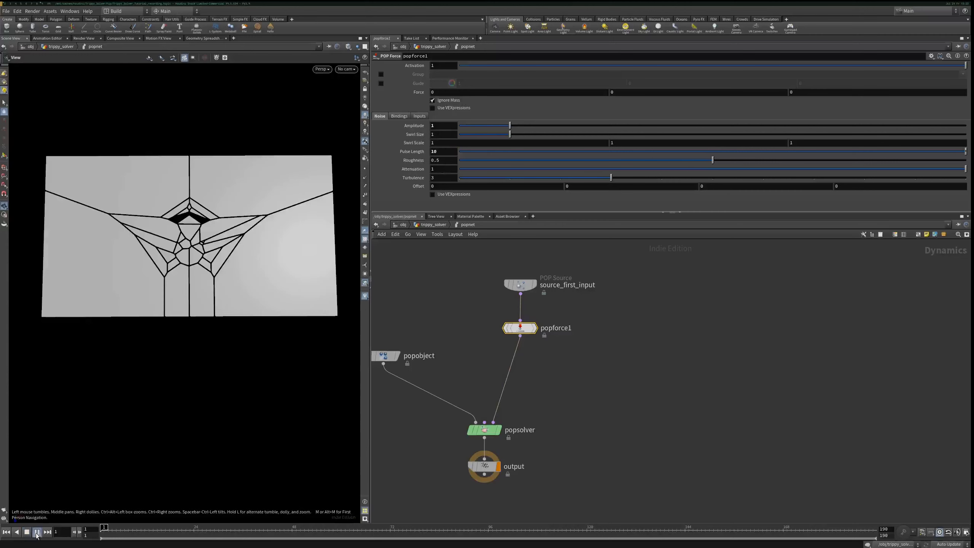
pyautogui.click(37, 532)
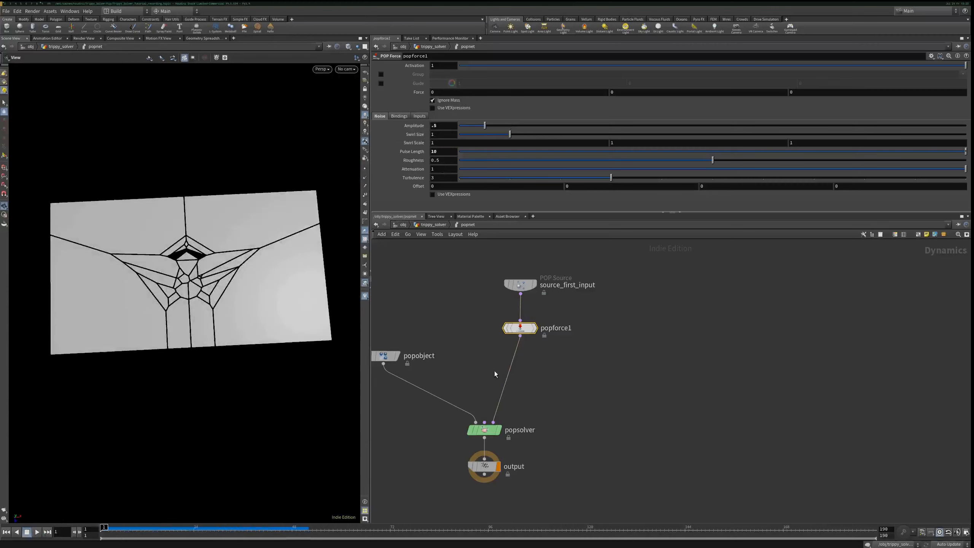
# - Insert a SOP Solver between popforce1 and popsolver
pyautogui.press('Tab')
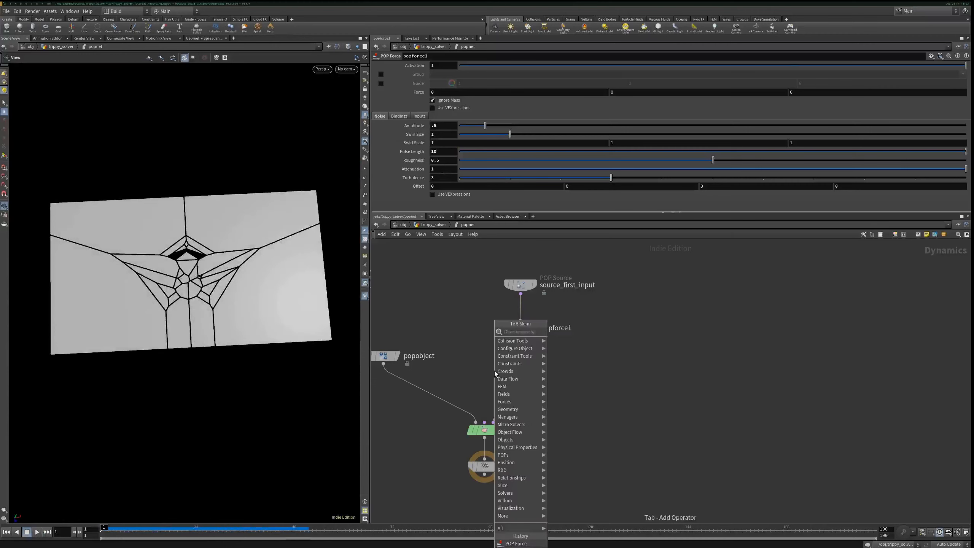
pyautogui.write('sop solver')
pyautogui.press('Return')
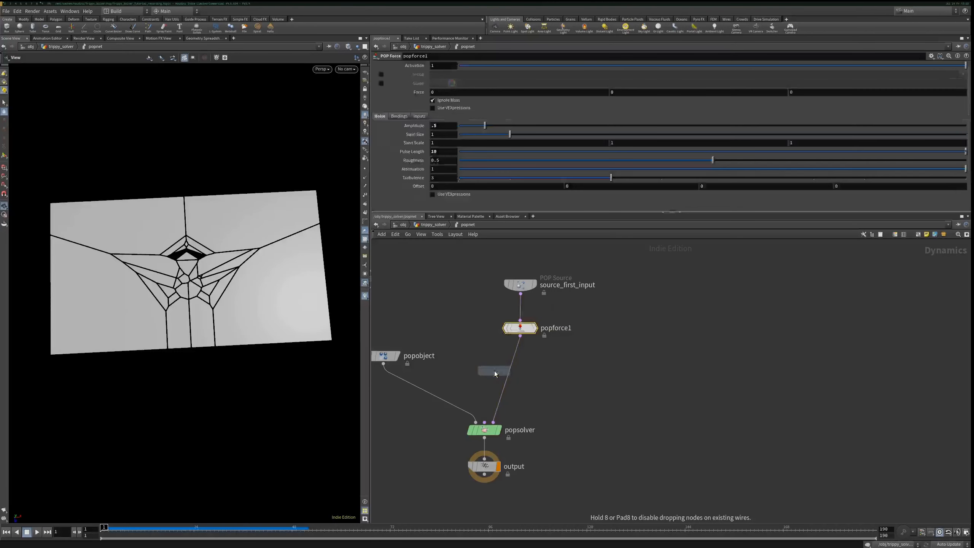
pyautogui.moveTo(494, 371); pyautogui.dragTo(529, 359)
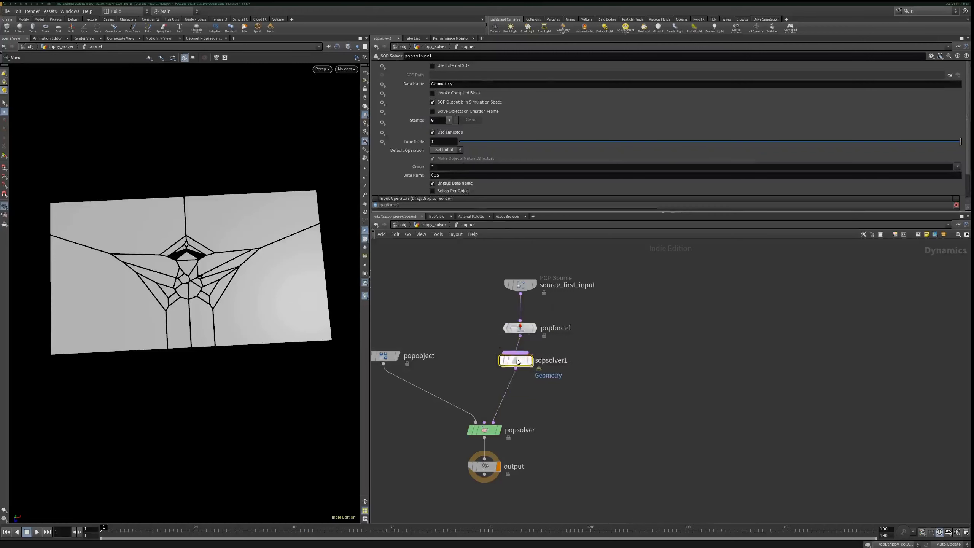
# - Inside the SOP Solver, insert a Transform node between dop_geometry and OUT
pyautogui.doubleClick(510, 361)
pyautogui.press('Tab')
pyautogui.write('transform')
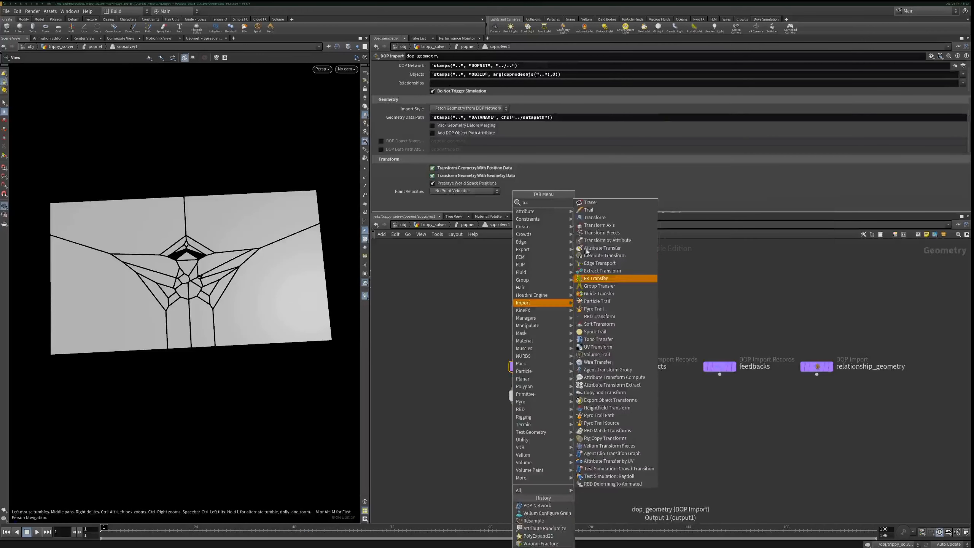
pyautogui.press('Return')
pyautogui.click(529, 393)
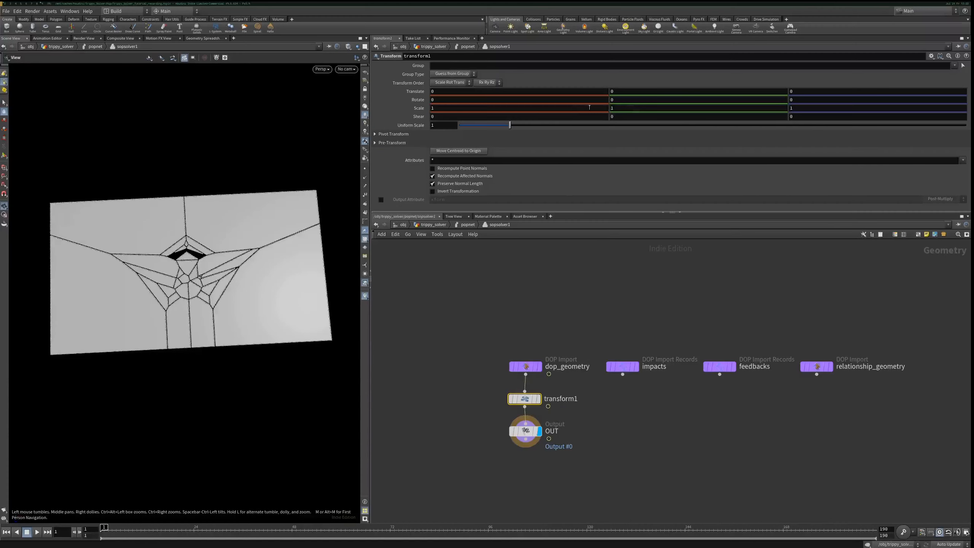
# - Set the Transform's Y scale to 0, move the OUT node further below it, and save the scene
pyautogui.press('BackSpace')
pyautogui.write('0')
pyautogui.press('Return')
pyautogui.click(514, 305)
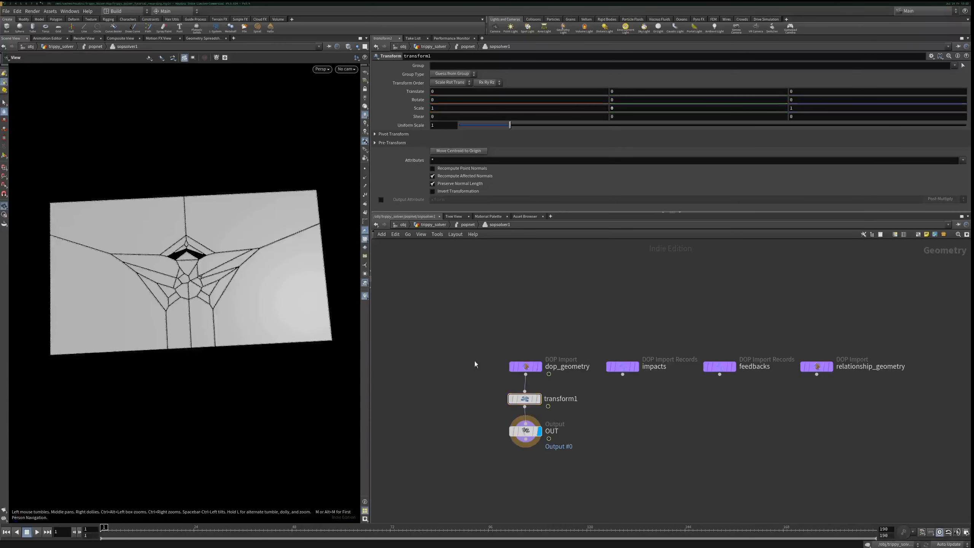
pyautogui.moveTo(474, 363); pyautogui.dragTo(459, 288, button='middle')
pyautogui.hotkey('ctrl', 's')
pyautogui.moveTo(513, 375)
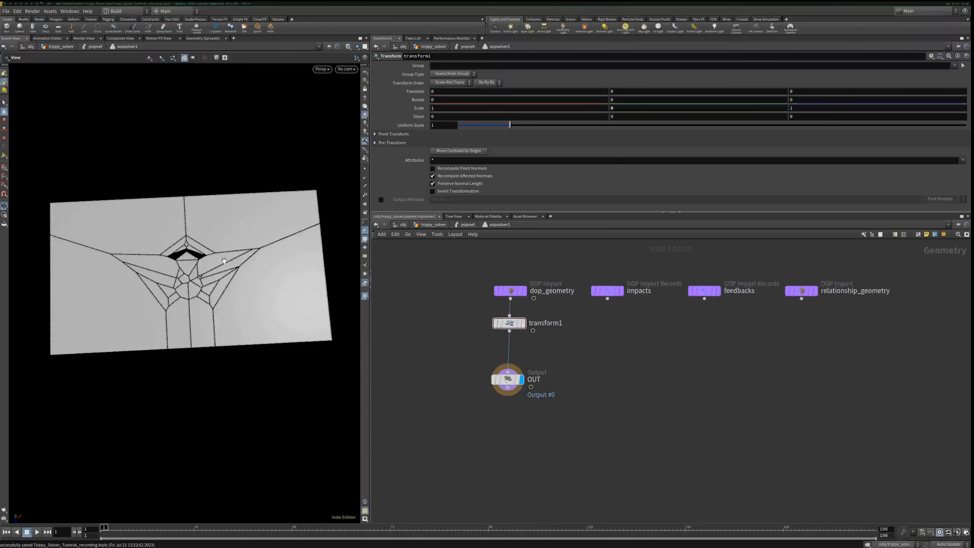
pyautogui.scroll(5, 211, 284)
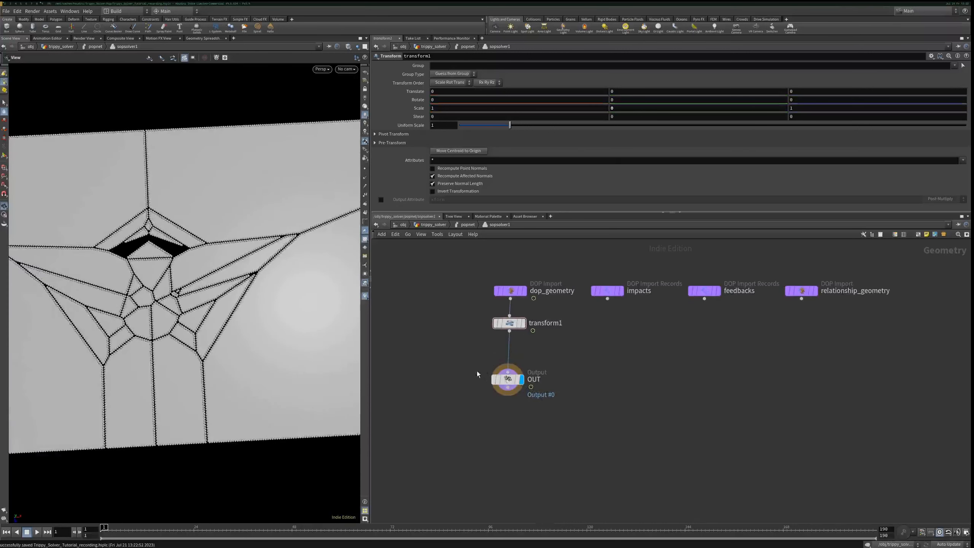
# - Add a Resample node inside the SOP Solver and insert it between transform1 and OUT
pyautogui.press('Tab')
pyautogui.write('res')
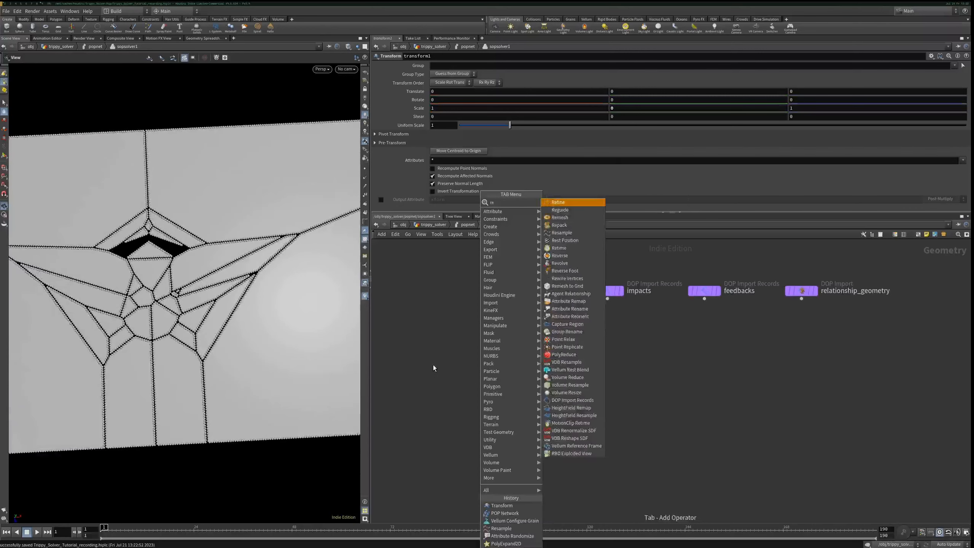
pyautogui.press('Return')
pyautogui.click(433, 364)
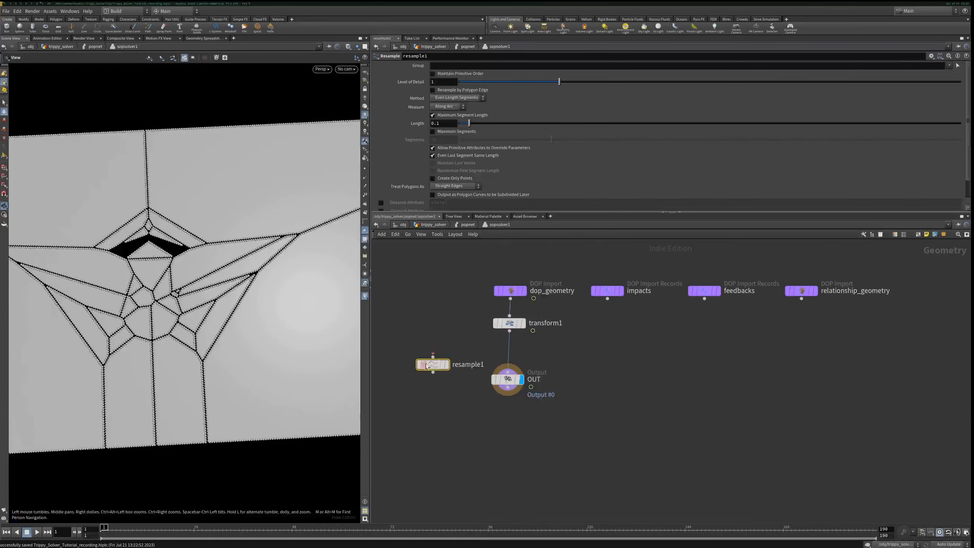
pyautogui.moveTo(434, 367); pyautogui.dragTo(516, 357)
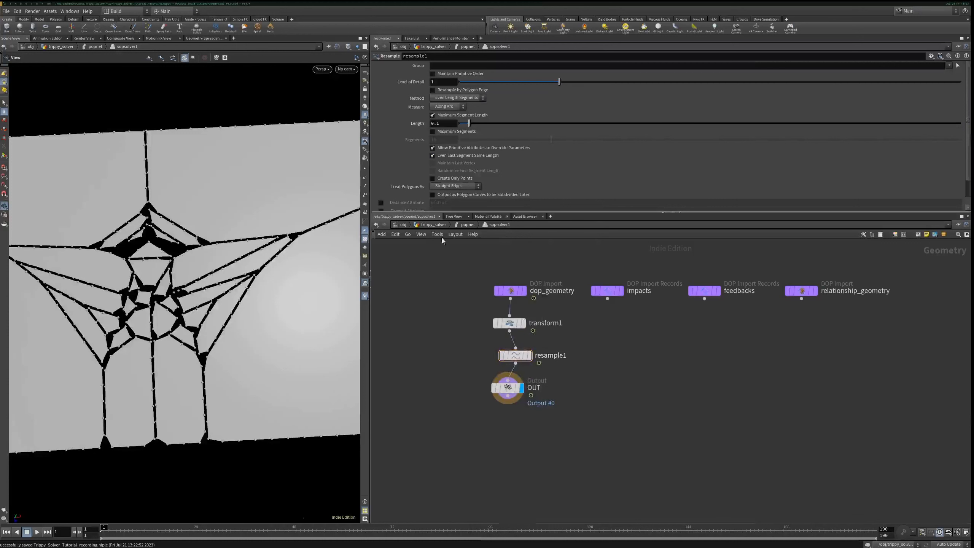
# - Link the SOP Solver Resample's Length to the Length of resample1 in the trippy_solver network with a relative reference
pyautogui.click(430, 228)
pyautogui.click(519, 296)
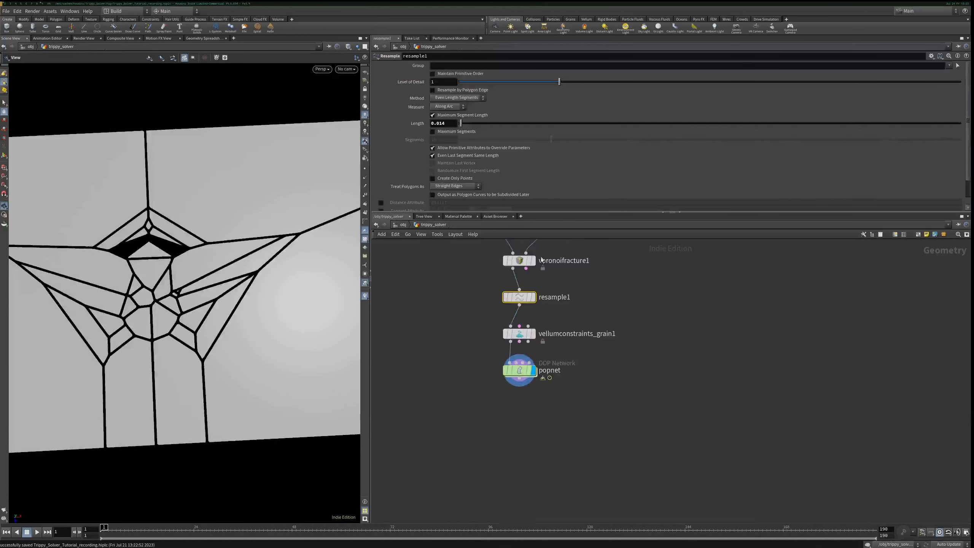
pyautogui.rightClick(417, 124)
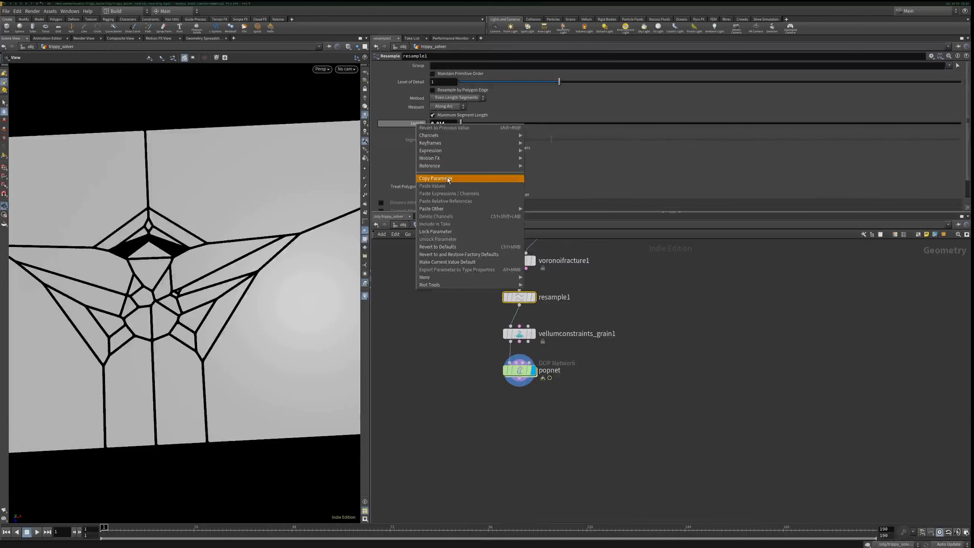
pyautogui.click(448, 177)
pyautogui.click(375, 225)
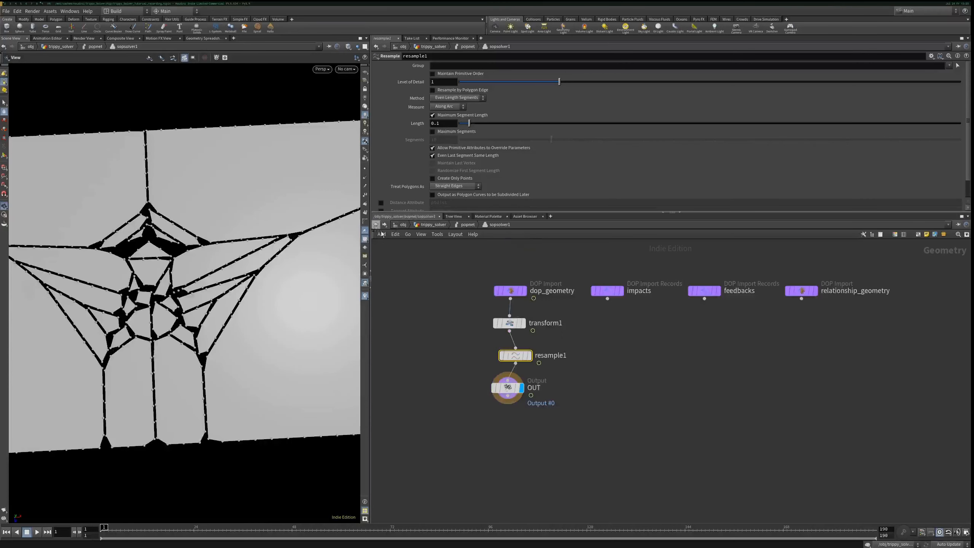
pyautogui.rightClick(420, 126)
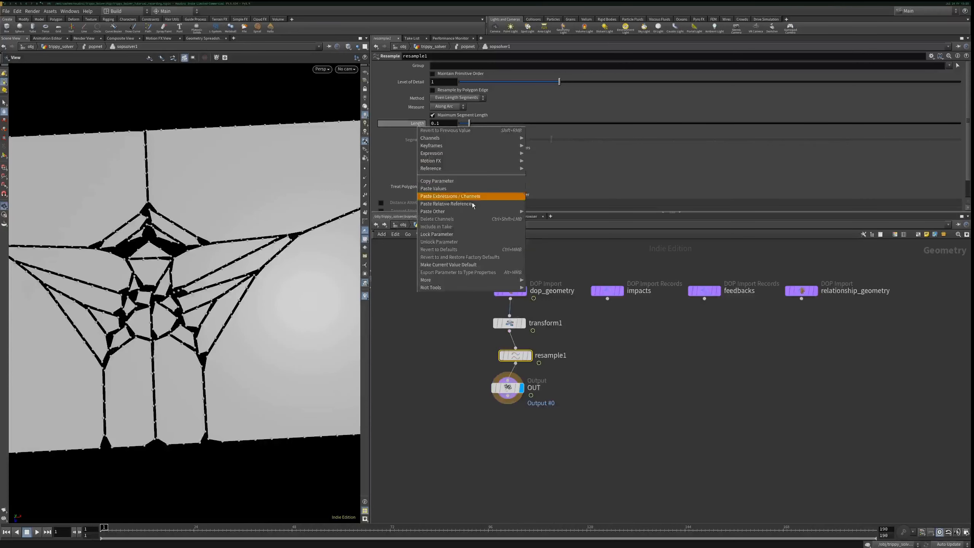
pyautogui.click(464, 204)
pyautogui.click(408, 125)
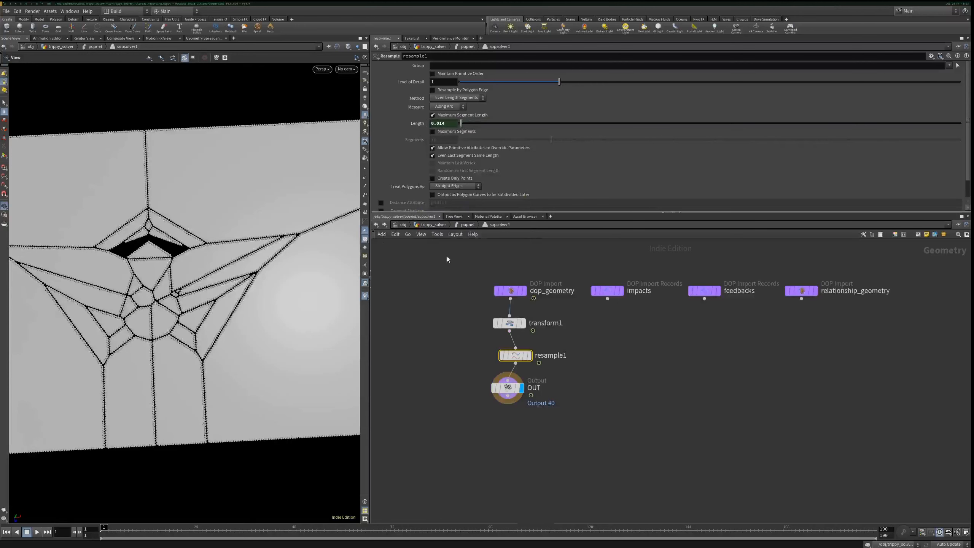
# - Return to the popnet network, play the simulation with the SOP Solver resampling in place, and rewind to frame 1
pyautogui.click(461, 226)
pyautogui.moveTo(199, 411); pyautogui.dragTo(186, 389)
pyautogui.click(37, 532)
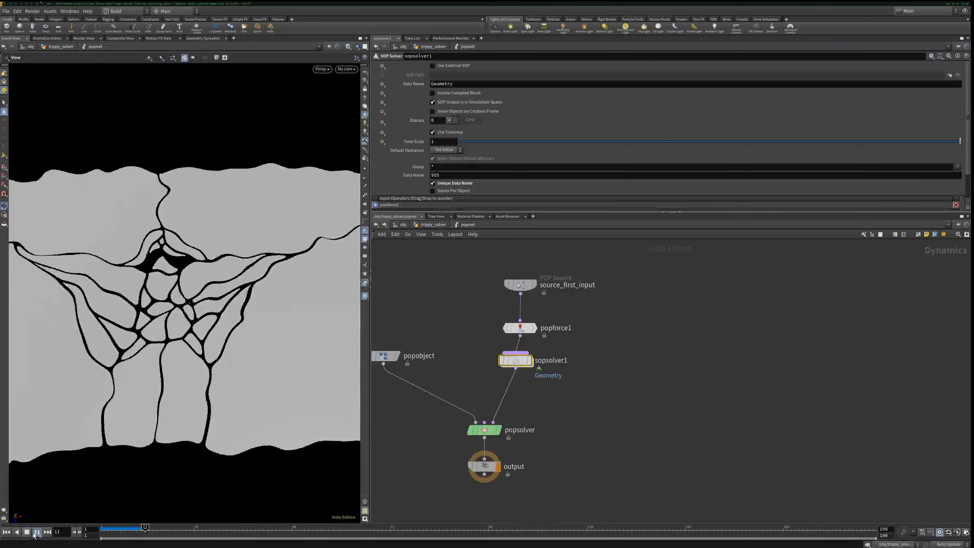
pyautogui.moveTo(204, 367); pyautogui.dragTo(173, 339)
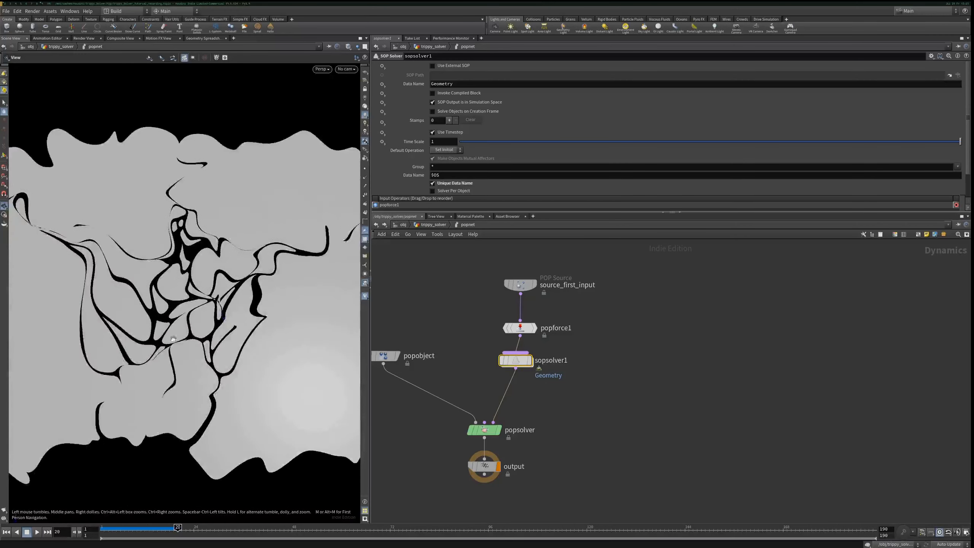
pyautogui.click(37, 532)
pyautogui.click(34, 535)
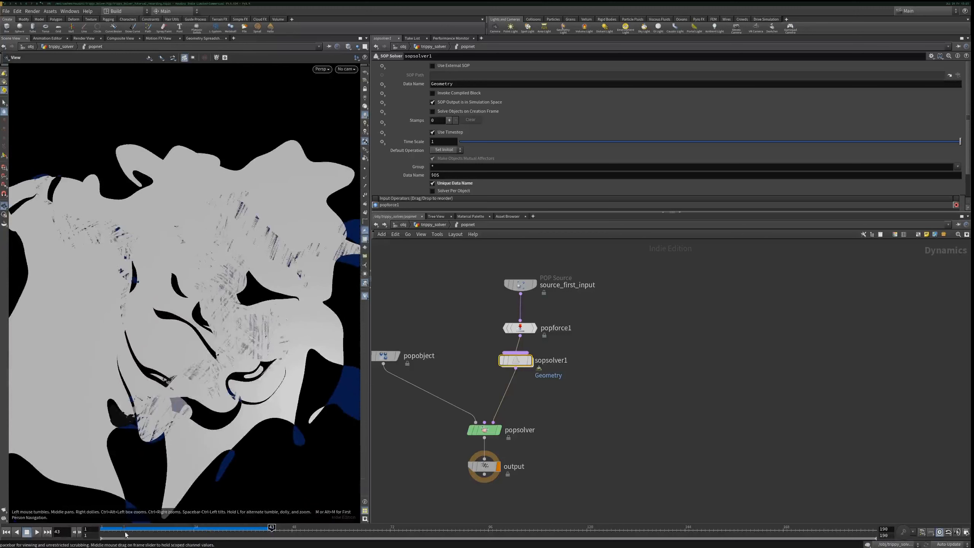
pyautogui.hotkey('ctrl', 'Up')
pyautogui.moveTo(247, 337); pyautogui.dragTo(260, 312)
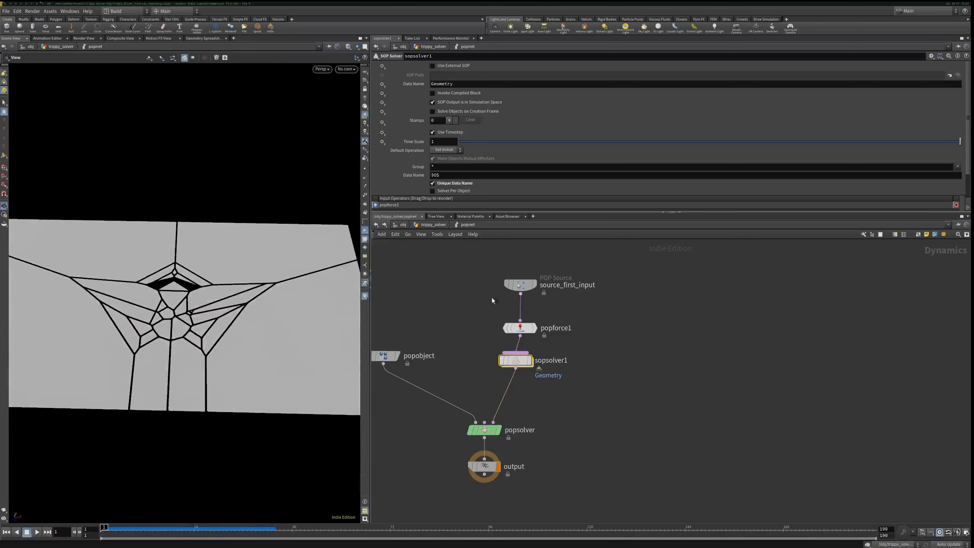
# - Insert a POP Grains node between popforce1 and sopsolver1
pyautogui.moveTo(461, 309); pyautogui.dragTo(510, 282, button='middle')
pyautogui.press('Tab')
pyautogui.write('p gra')
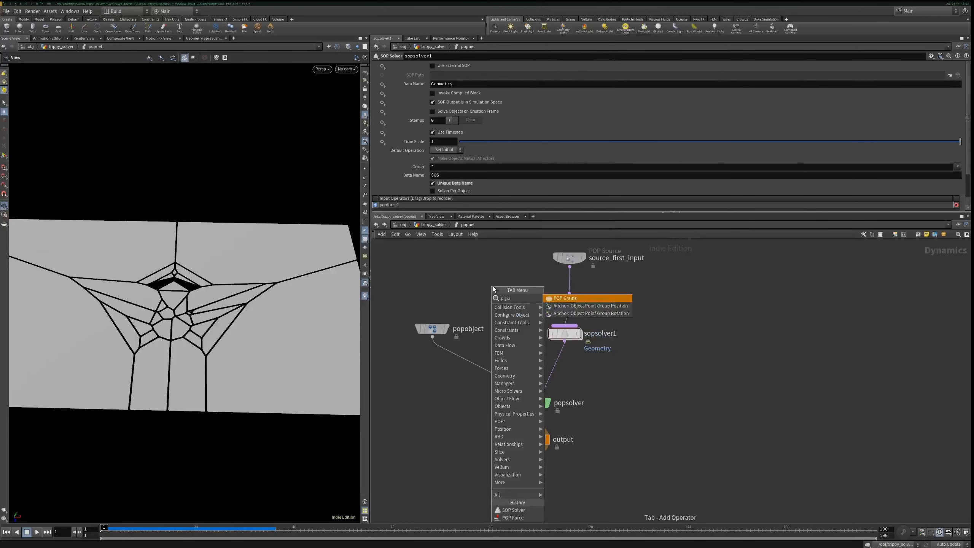
pyautogui.press('Return')
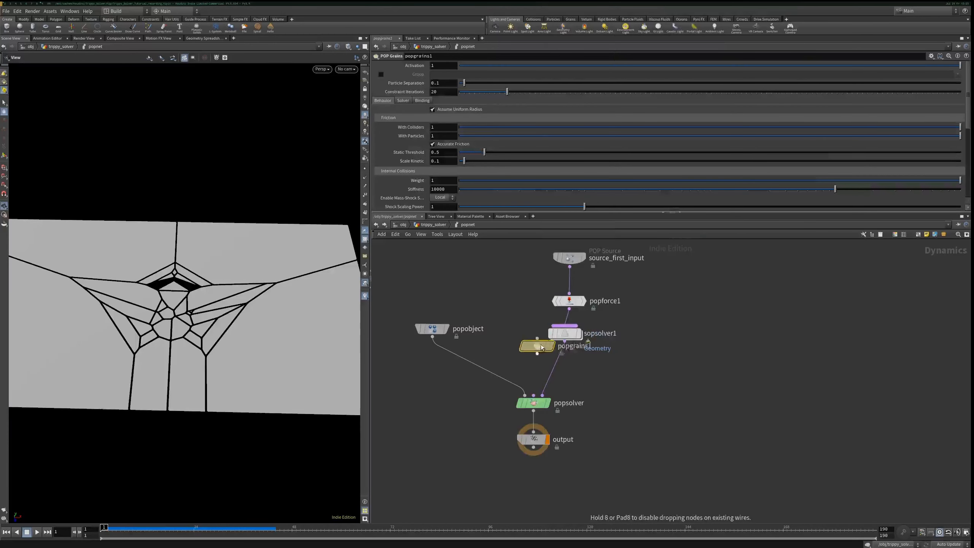
pyautogui.click(567, 323)
# - Play the simulation with the POP Grains node active and rewind to the first frame
pyautogui.moveTo(434, 345)
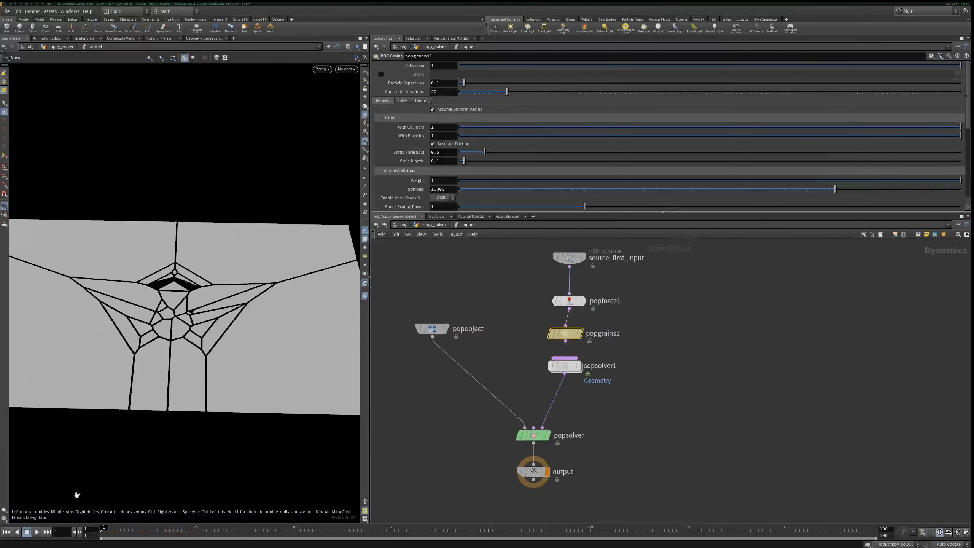
pyautogui.click(37, 532)
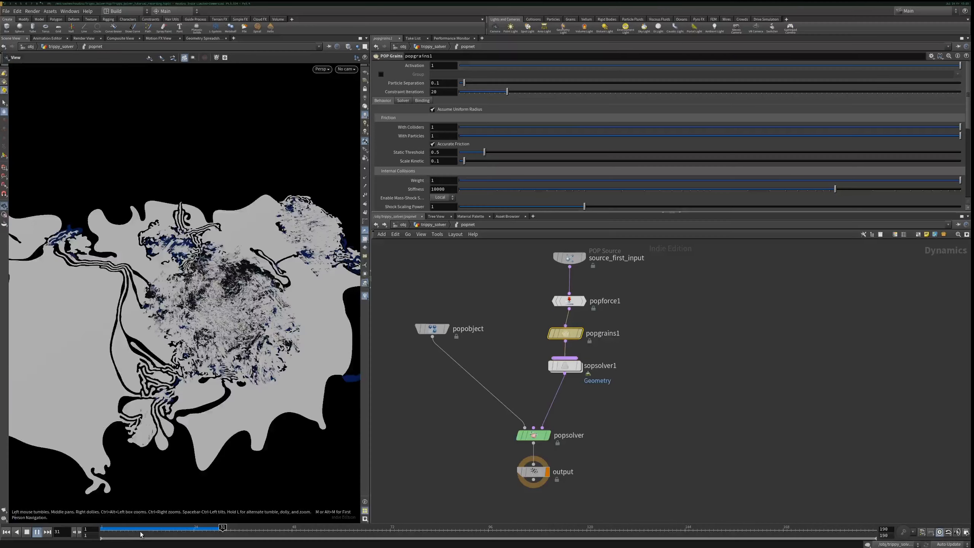
pyautogui.moveTo(143, 532); pyautogui.dragTo(105, 534)
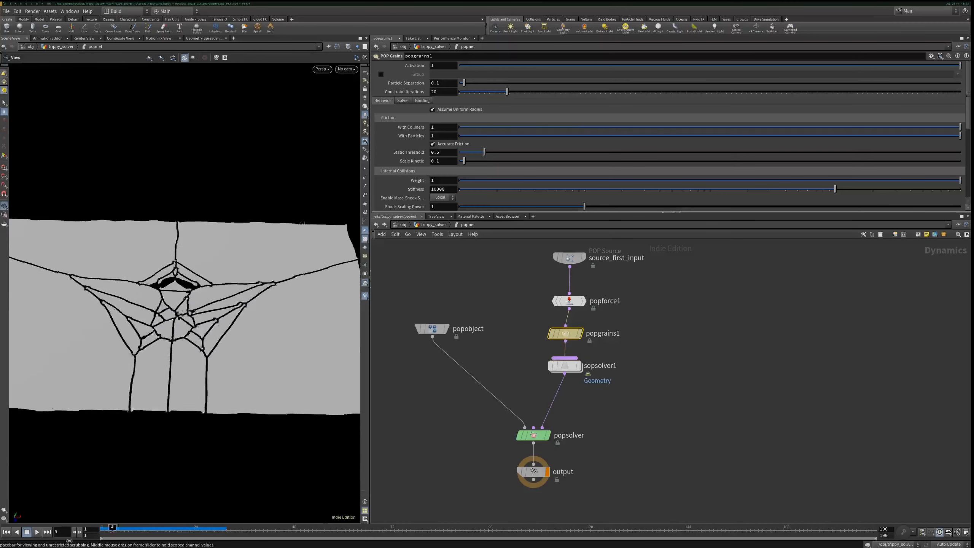
# - Set both the minimum and maximum substeps of popsolver to 10
pyautogui.click(529, 436)
pyautogui.click(446, 84)
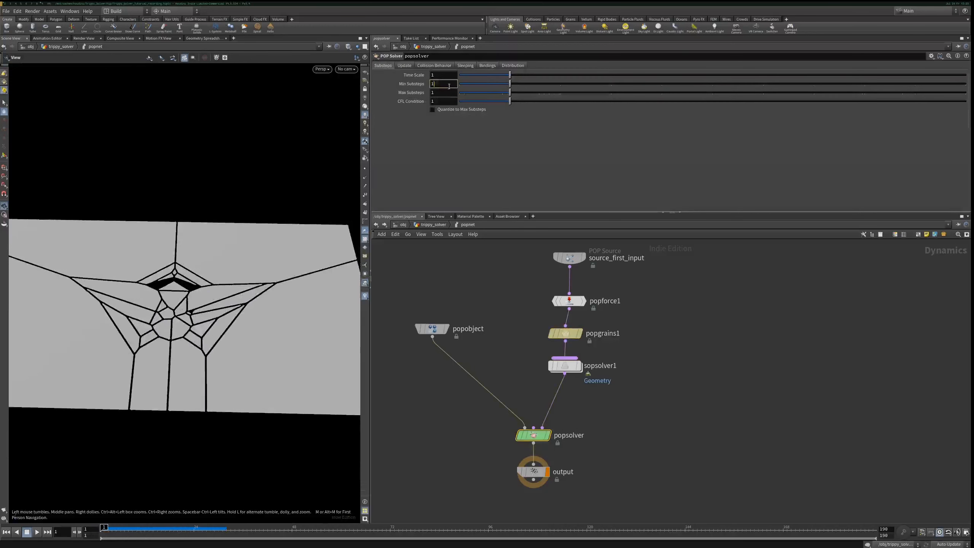
pyautogui.write('0')
pyautogui.click(445, 95)
pyautogui.write('0')
pyautogui.press('Return')
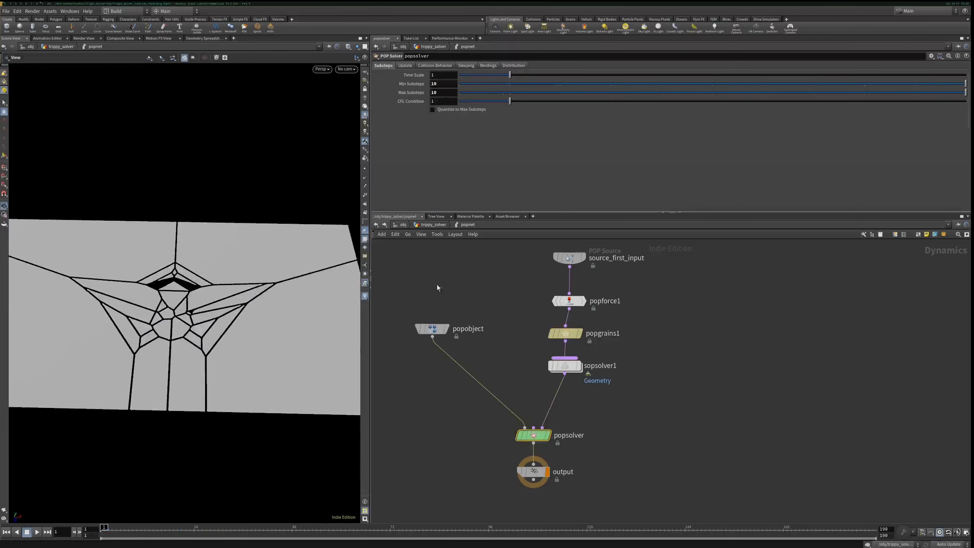
# - Play the simulation with the higher substeps, examine the grain pattern, replay it, and rewind to frame 1
pyautogui.click(42, 532)
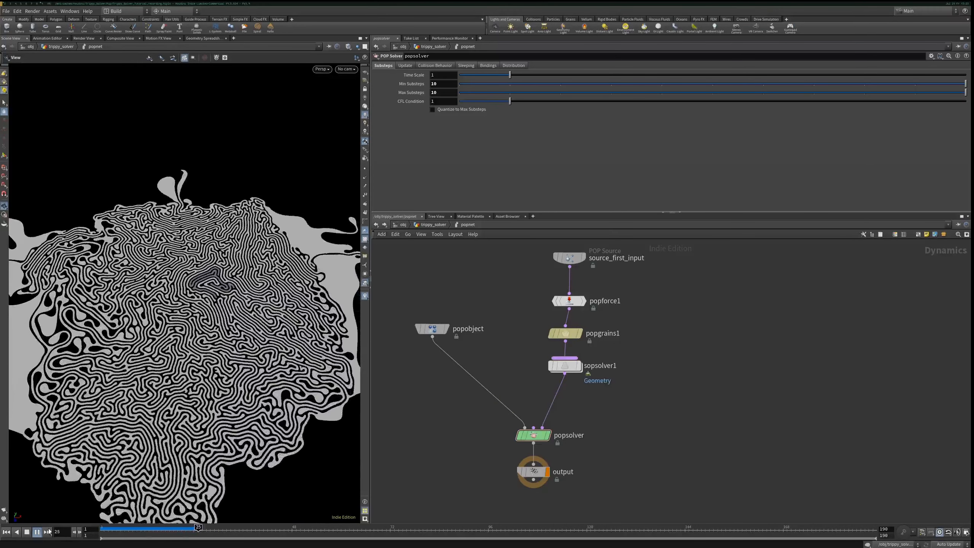
pyautogui.click(38, 531)
pyautogui.moveTo(191, 375); pyautogui.dragTo(187, 392)
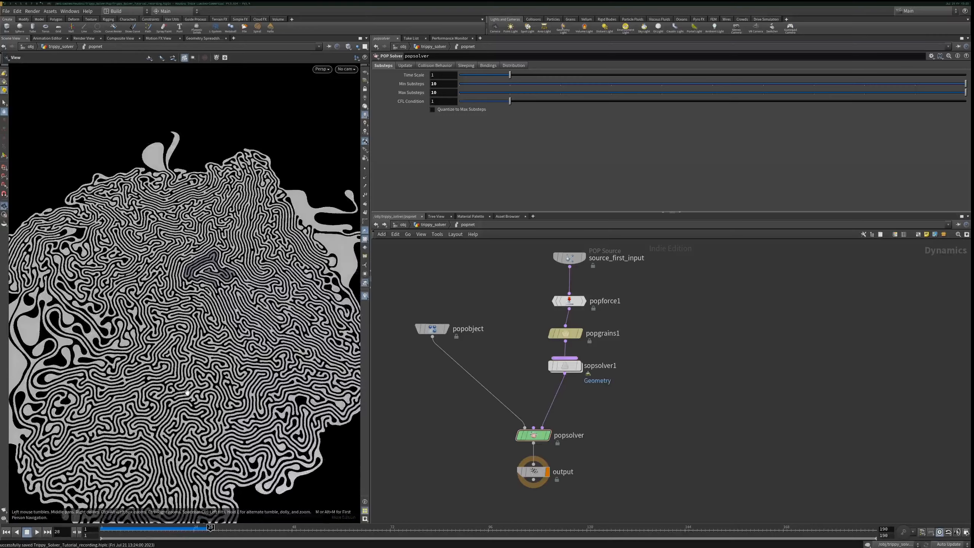
pyautogui.moveTo(117, 532); pyautogui.dragTo(94, 533)
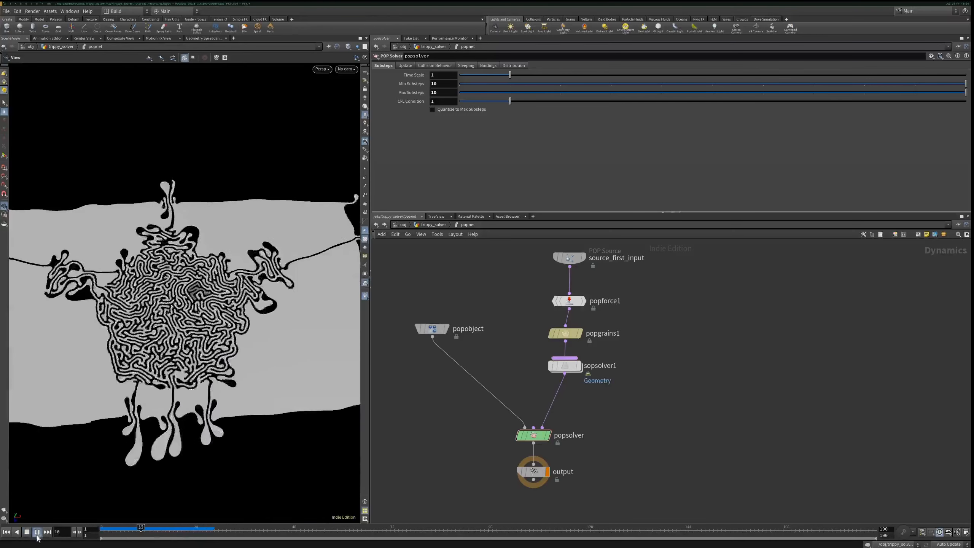
pyautogui.click(37, 536)
pyautogui.moveTo(134, 530); pyautogui.dragTo(66, 511)
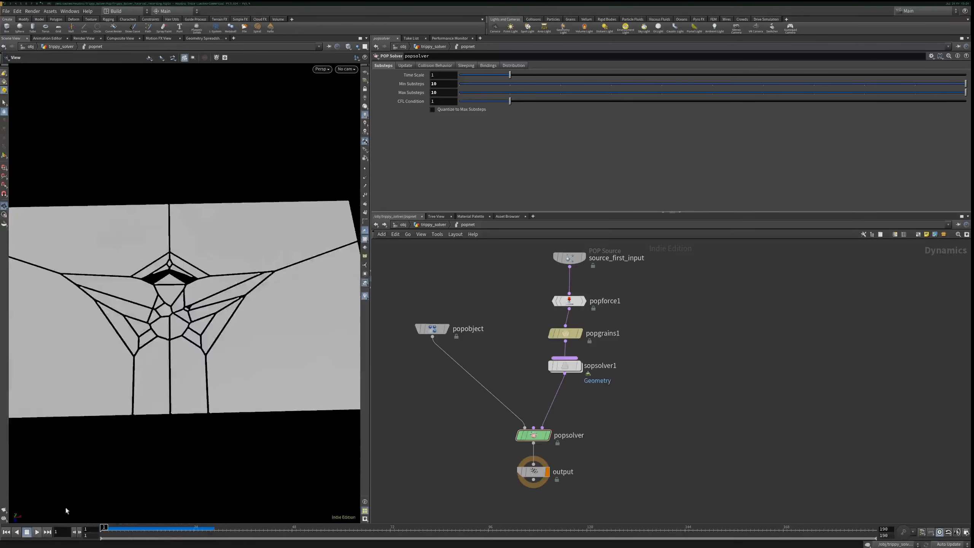
# - In the trippy_solver network, set the particle size of vellumconstraints_grain1 to 0.012
pyautogui.moveTo(450, 324); pyautogui.dragTo(480, 328, button='middle')
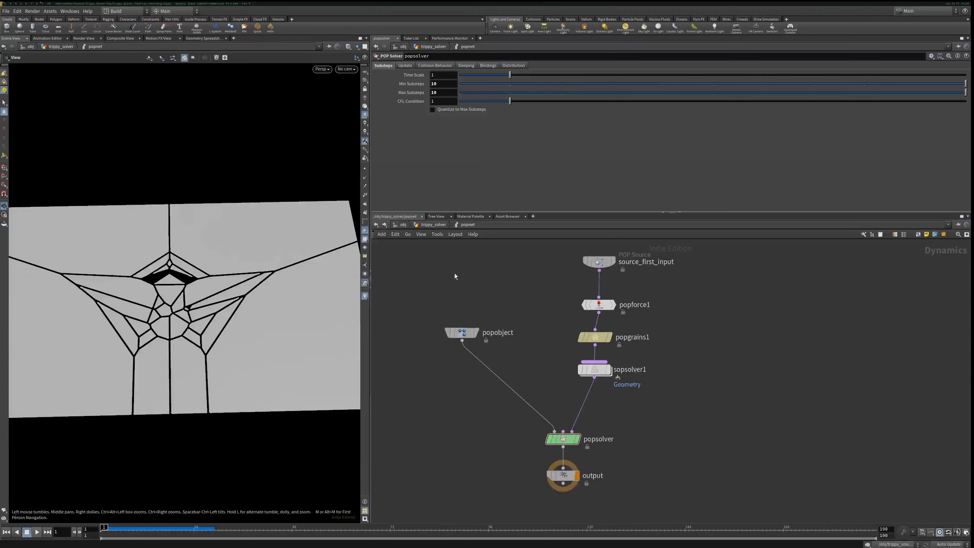
pyautogui.click(433, 225)
pyautogui.click(526, 333)
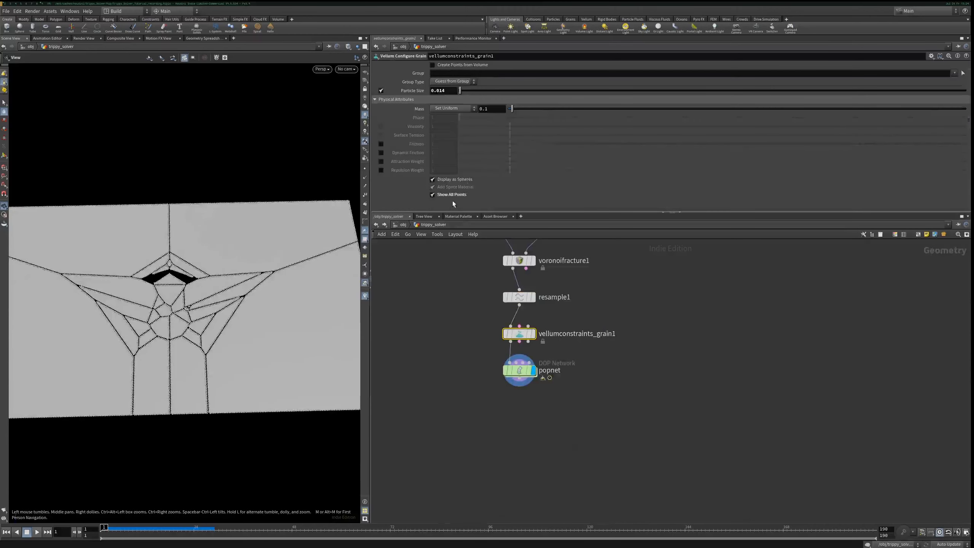
pyautogui.moveTo(175, 286); pyautogui.dragTo(336, 186, button='right')
pyautogui.moveTo(233, 341); pyautogui.dragTo(273, 293, button='right')
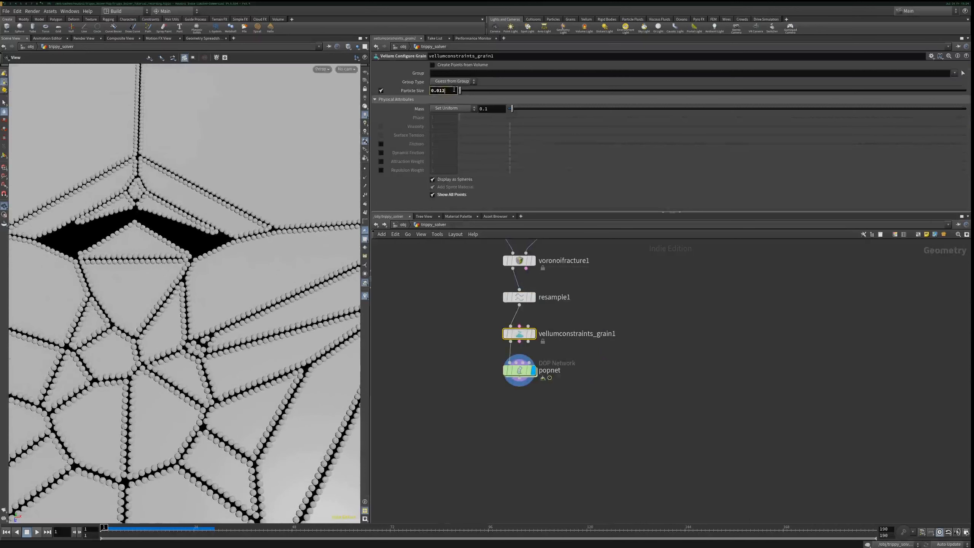
pyautogui.press('Return')
pyautogui.scroll(-5, 302, 349)
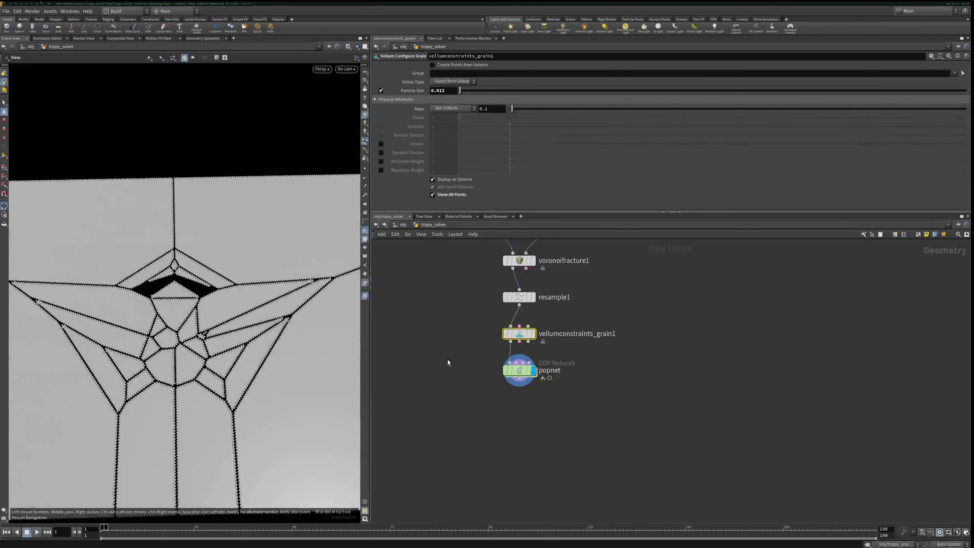
# - Reopen popnet, play the simulation with the smaller particle size, examine the whole grid, and rewind to frame 1
pyautogui.click(519, 371)
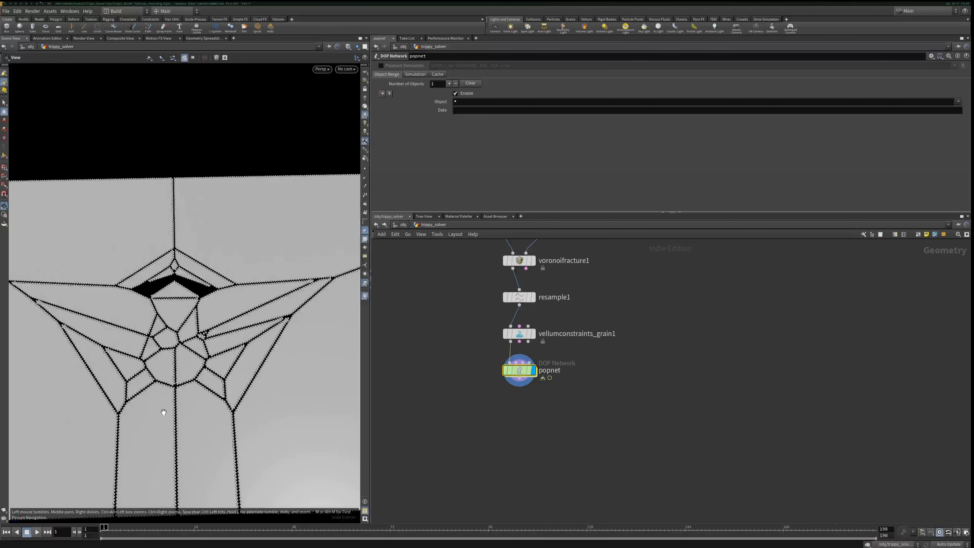
pyautogui.doubleClick(517, 370)
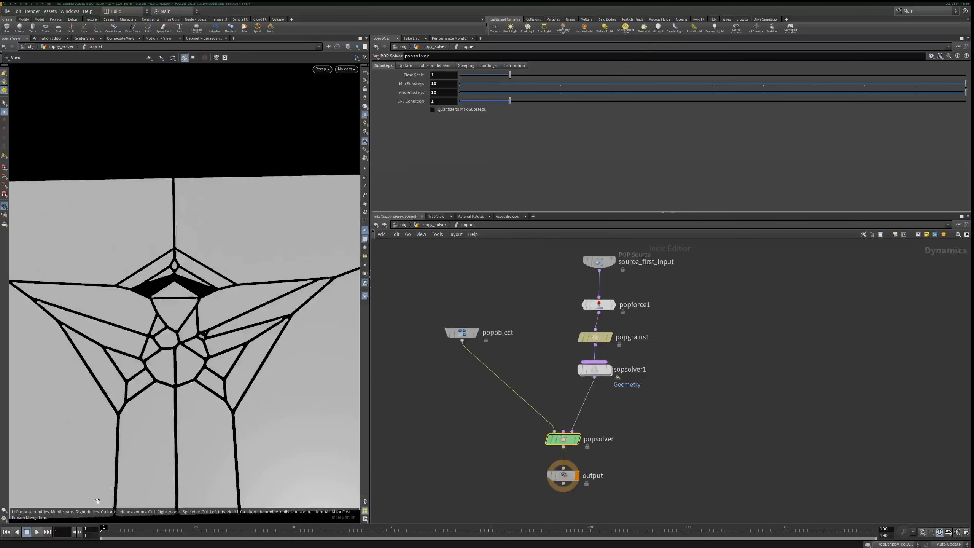
pyautogui.click(35, 533)
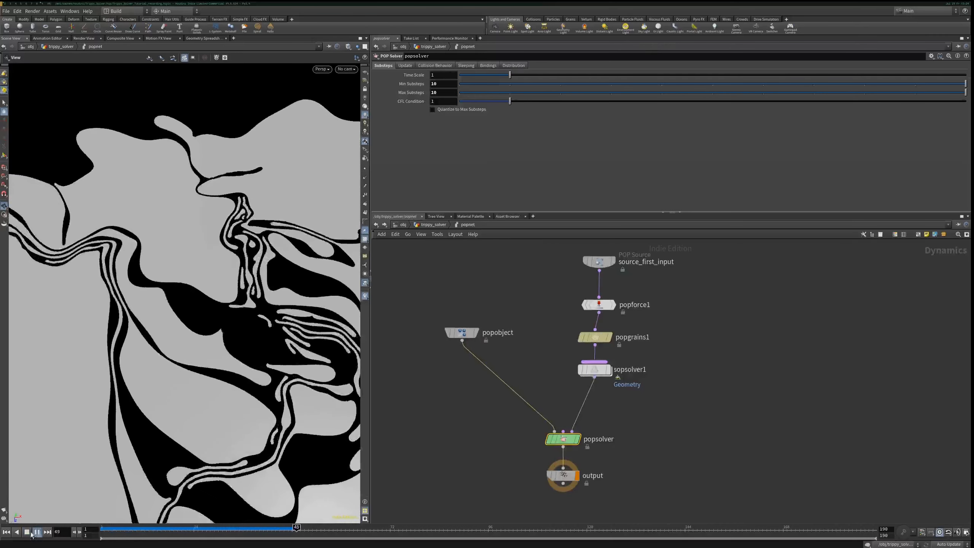
pyautogui.click(36, 534)
pyautogui.moveTo(123, 444); pyautogui.dragTo(3, 460, button='right')
pyautogui.moveTo(246, 425); pyautogui.dragTo(301, 393)
pyautogui.moveTo(301, 393); pyautogui.dragTo(268, 411, button='middle')
pyautogui.moveTo(134, 527); pyautogui.dragTo(103, 526)
# - Set the noise turbulence of popforce1 to 5
pyautogui.click(598, 304)
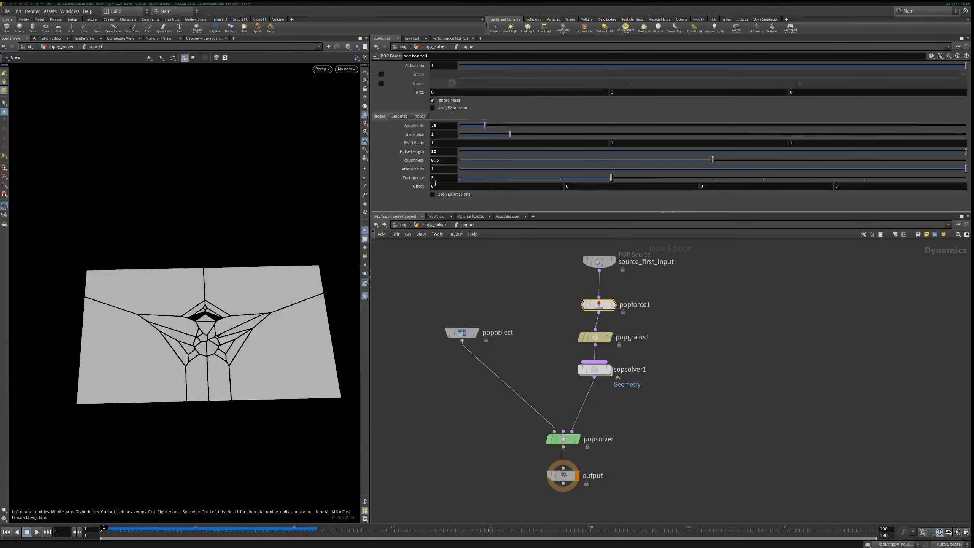
pyautogui.moveTo(429, 180); pyautogui.dragTo(414, 186)
pyautogui.write('5')
pyautogui.press('Return')
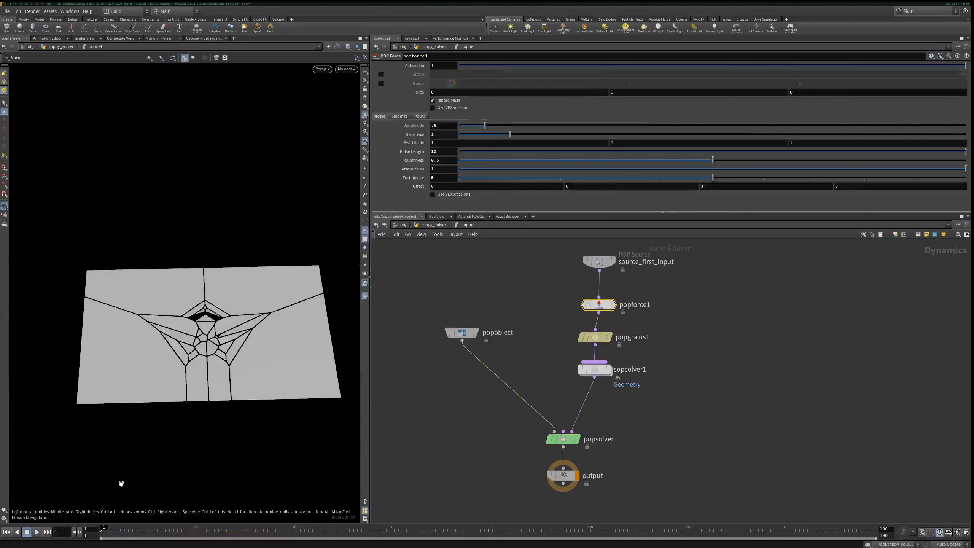
# - Preview the simulation with the new turbulence, rewind it, and reduce the popforce1 swirl size to 0.481
pyautogui.click(37, 532)
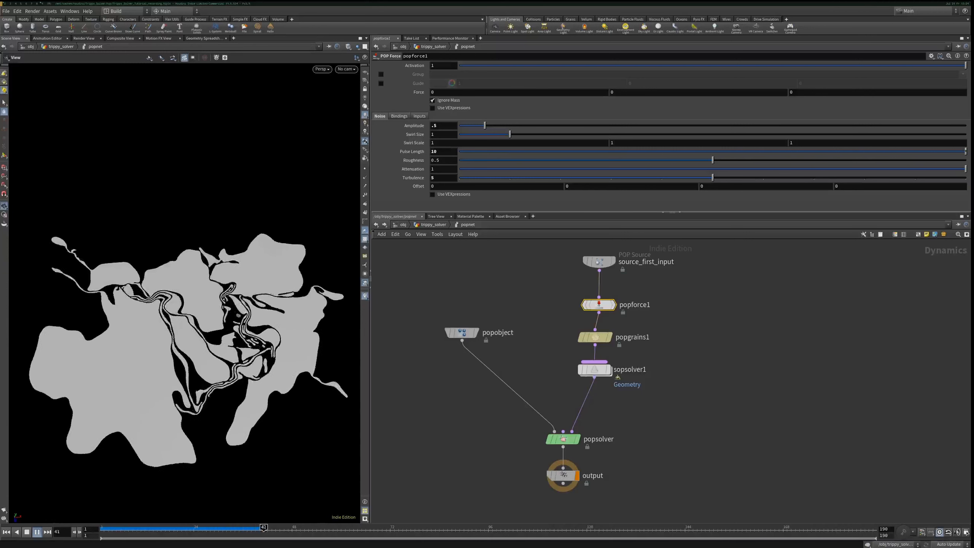
pyautogui.click(26, 532)
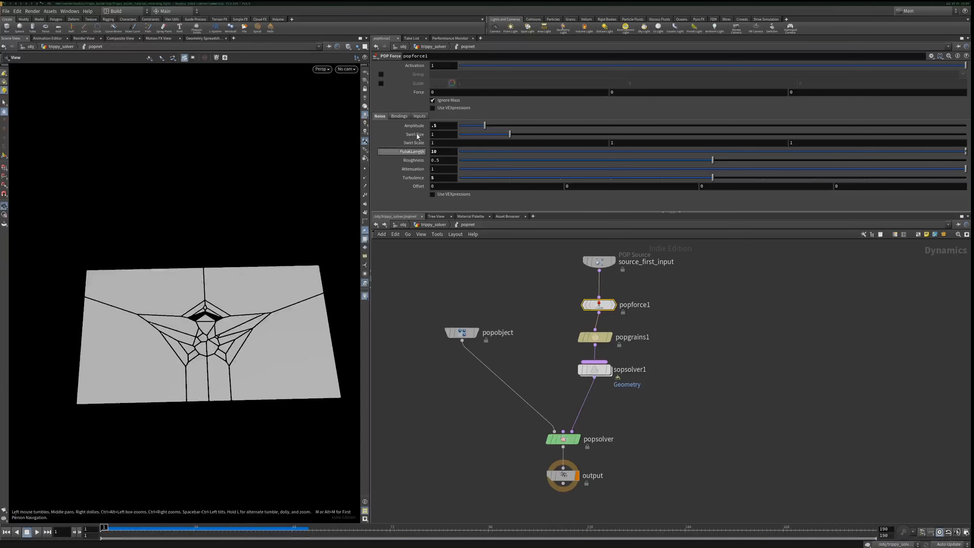
pyautogui.click(483, 135)
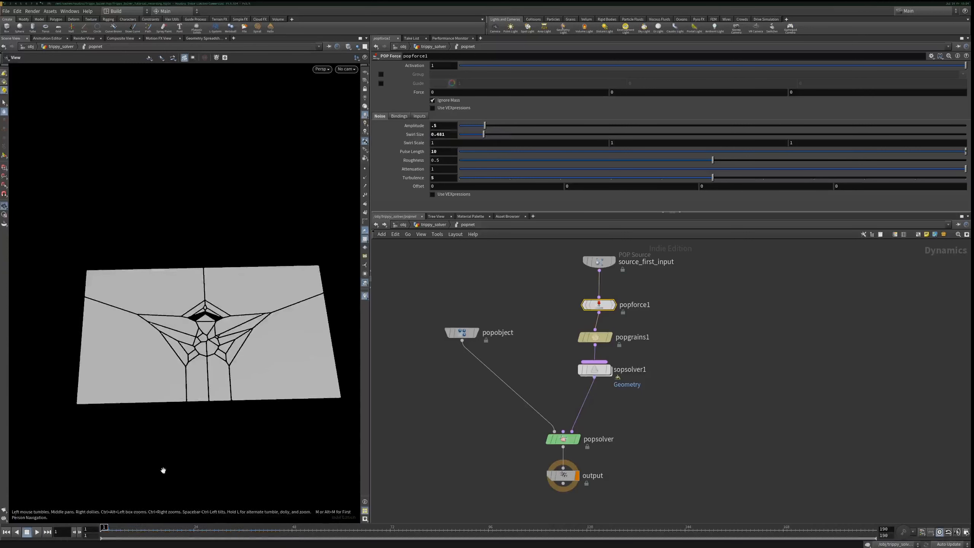
# - Play the simulation to frame 90 and visualize popnet's rand primitive attribute as colour from the node info in the trippy_solver network
pyautogui.click(37, 531)
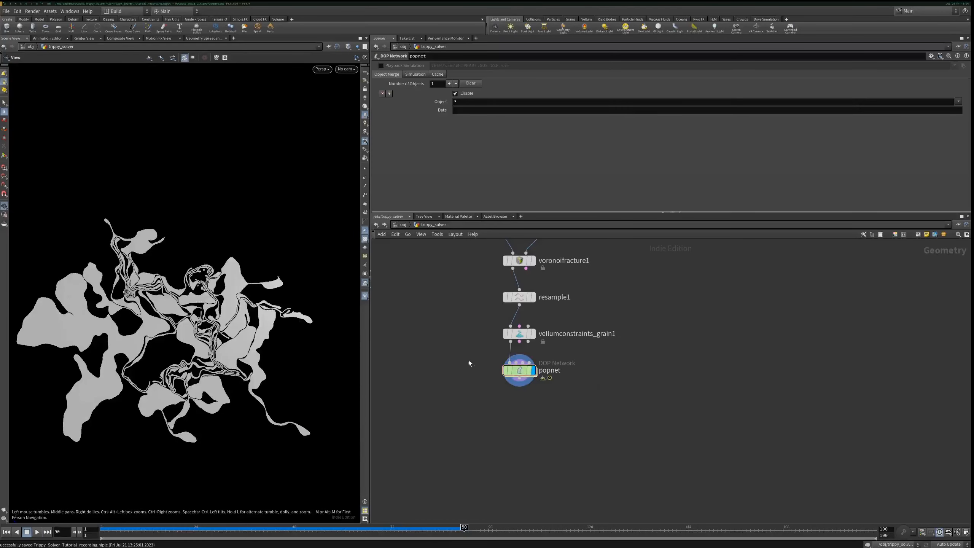
pyautogui.click(505, 342)
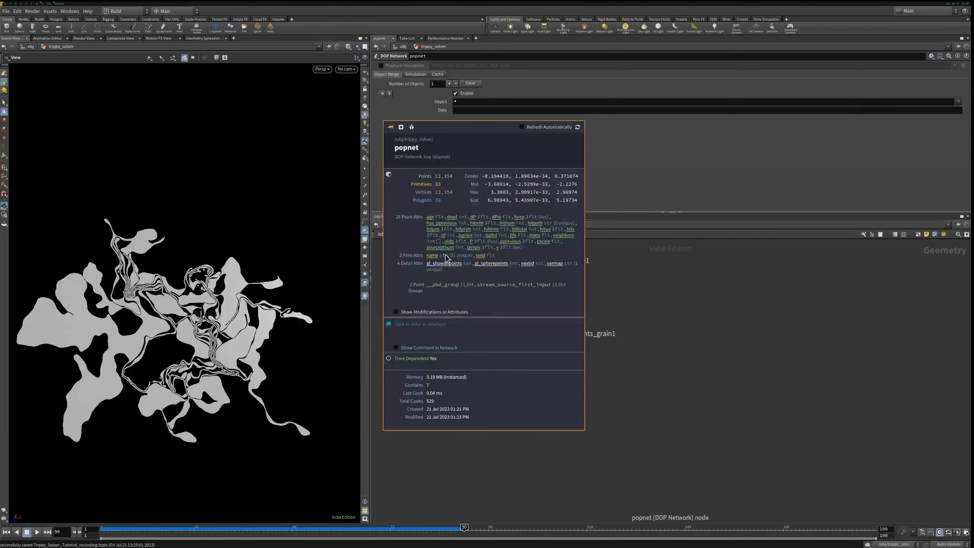
pyautogui.click(481, 256)
pyautogui.moveTo(516, 285); pyautogui.dragTo(755, 309)
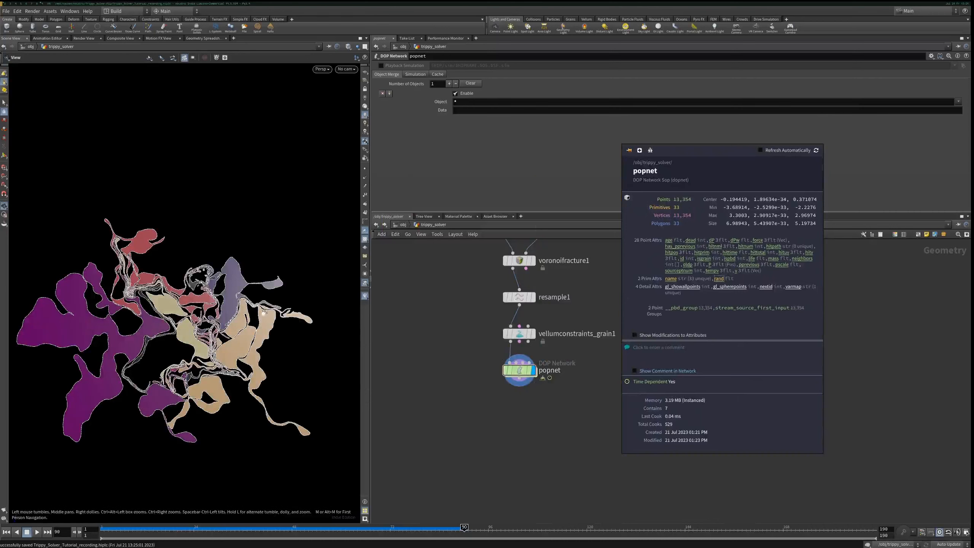
# - Turn off Show All Points on vellumconstraints_grain1 and replay the coloured simulation to frame 60
pyautogui.click(521, 334)
pyautogui.click(443, 196)
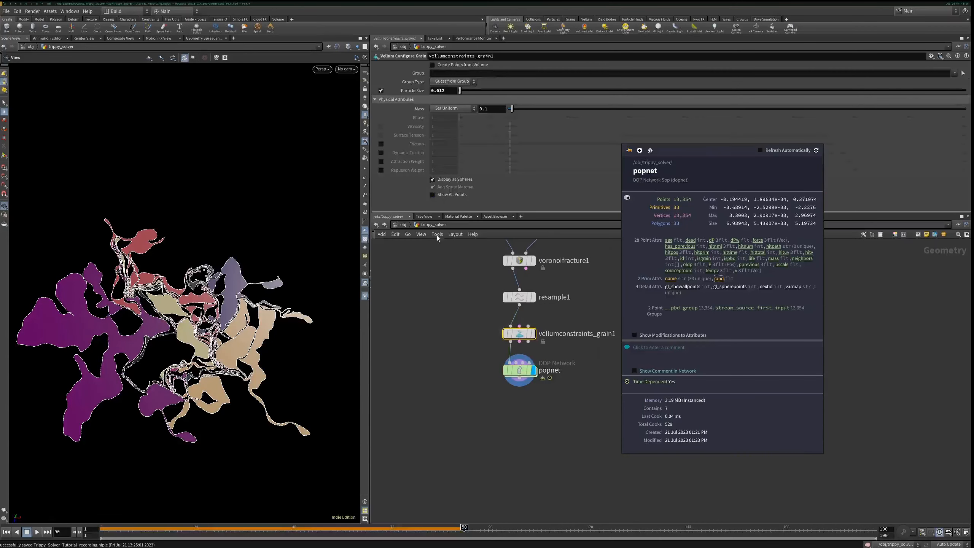
pyautogui.click(6, 531)
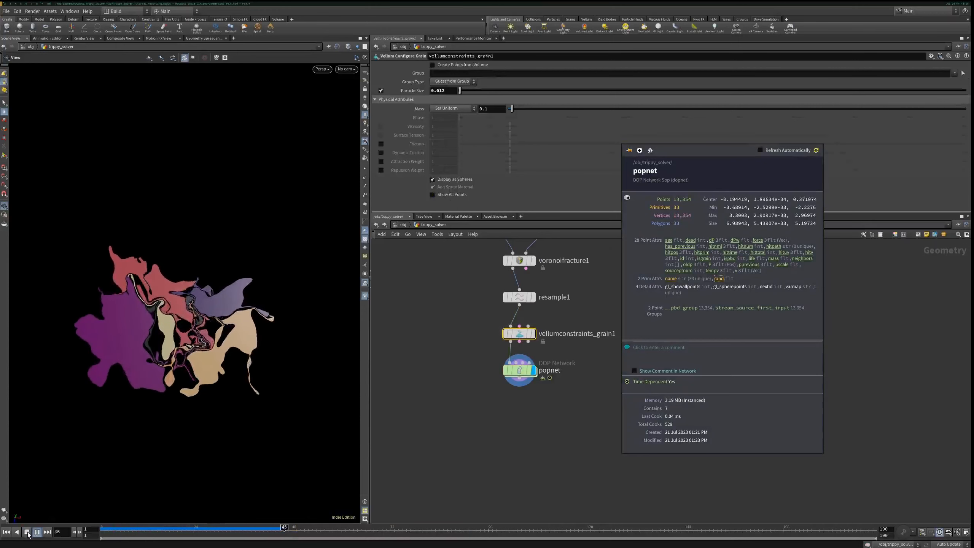
pyautogui.click(27, 532)
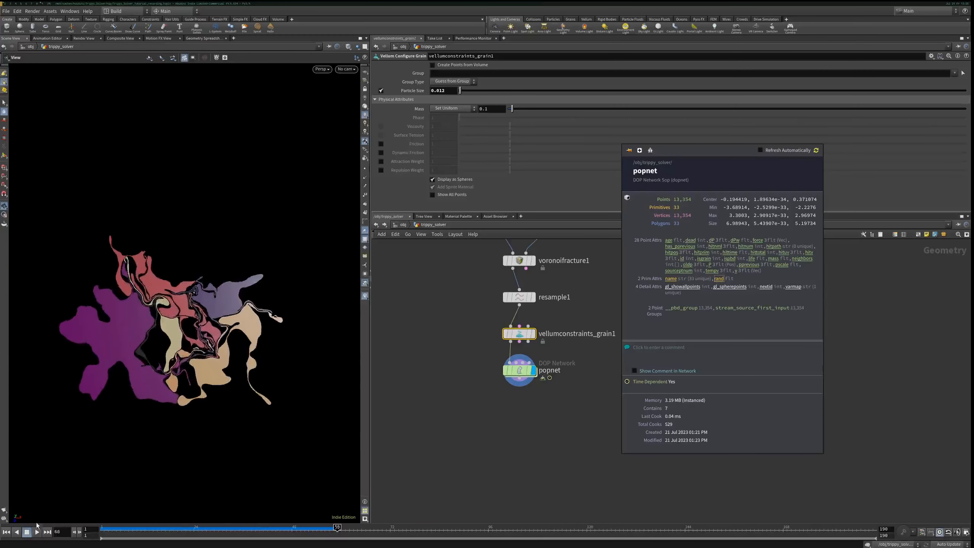
pyautogui.moveTo(206, 333); pyautogui.dragTo(222, 292, button='right')
pyautogui.moveTo(225, 355); pyautogui.dragTo(180, 333)
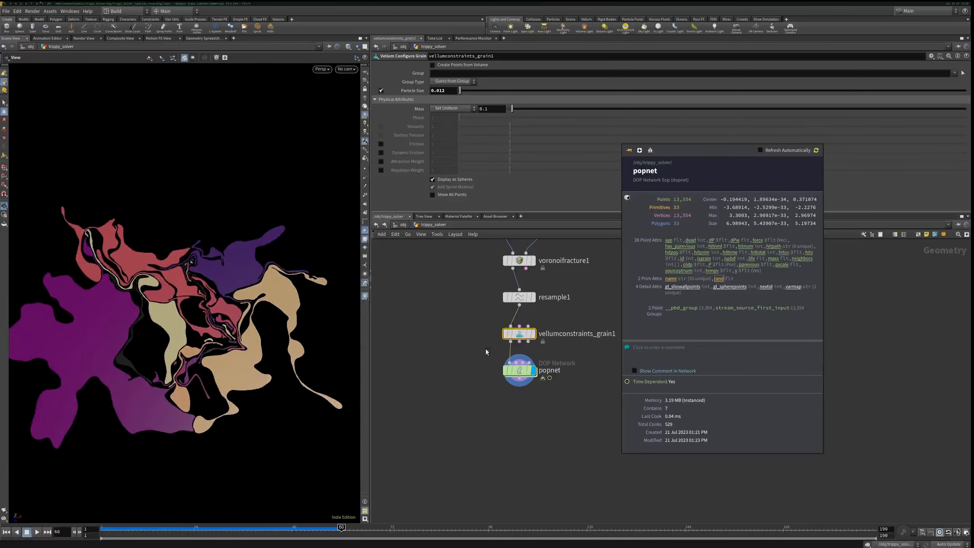
# - Add an Attribute Delete node directly after popnet
pyautogui.moveTo(500, 386); pyautogui.dragTo(464, 336, button='middle')
pyautogui.press('Tab')
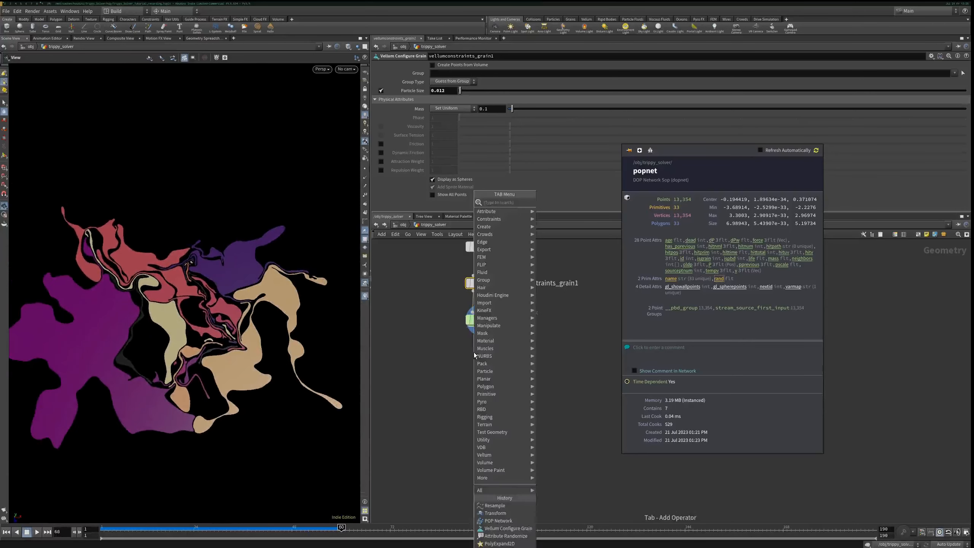
pyautogui.write('del')
pyautogui.press('Down')
pyautogui.press('Down')
pyautogui.press('Down')
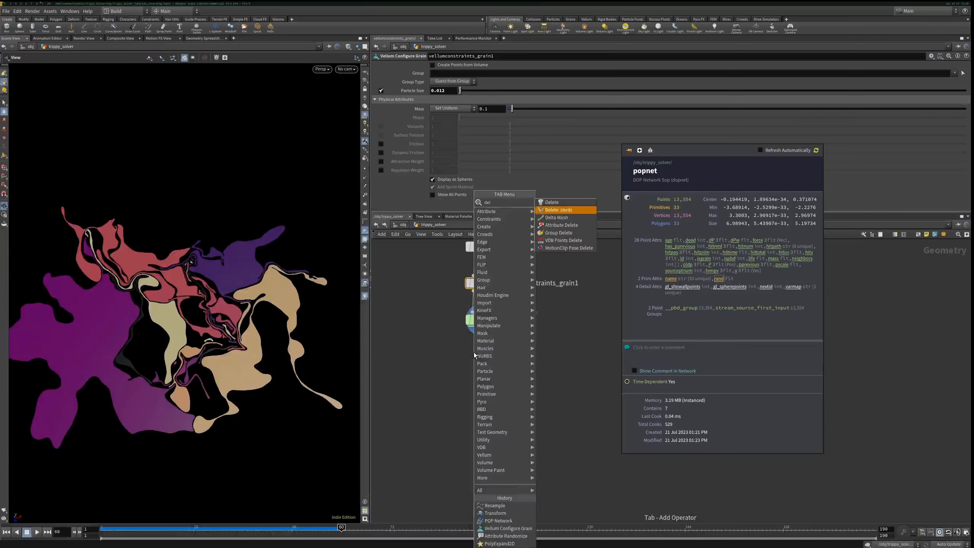
pyautogui.press('Return')
pyautogui.click(473, 351)
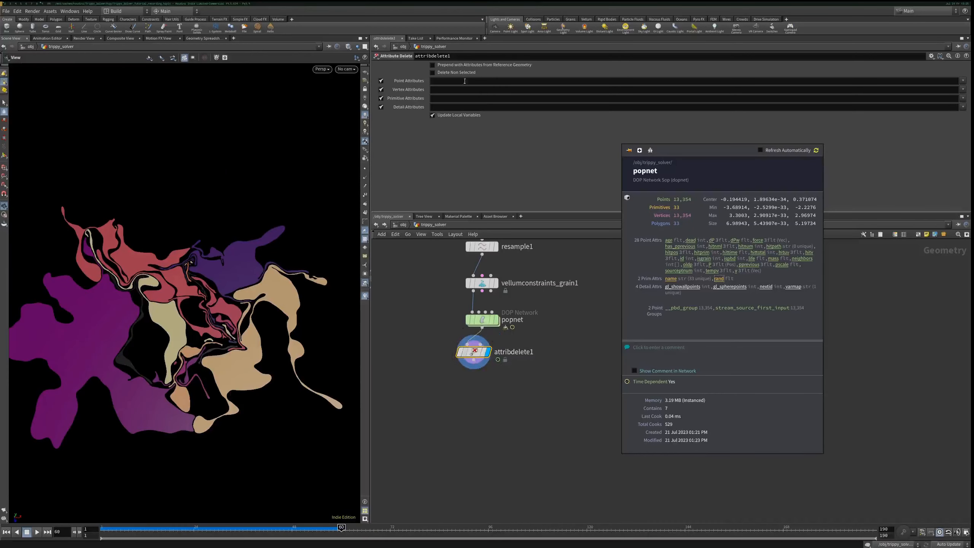
# - Set attribdelete1 to Delete Non Selected, keeping the point attribute v and the primitive attribute rand
pyautogui.click(467, 80)
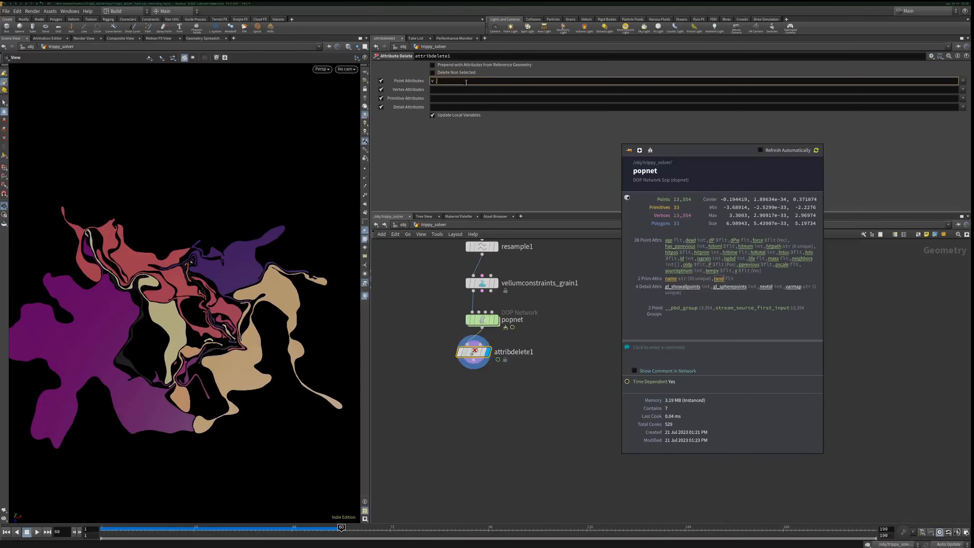
pyautogui.click(443, 99)
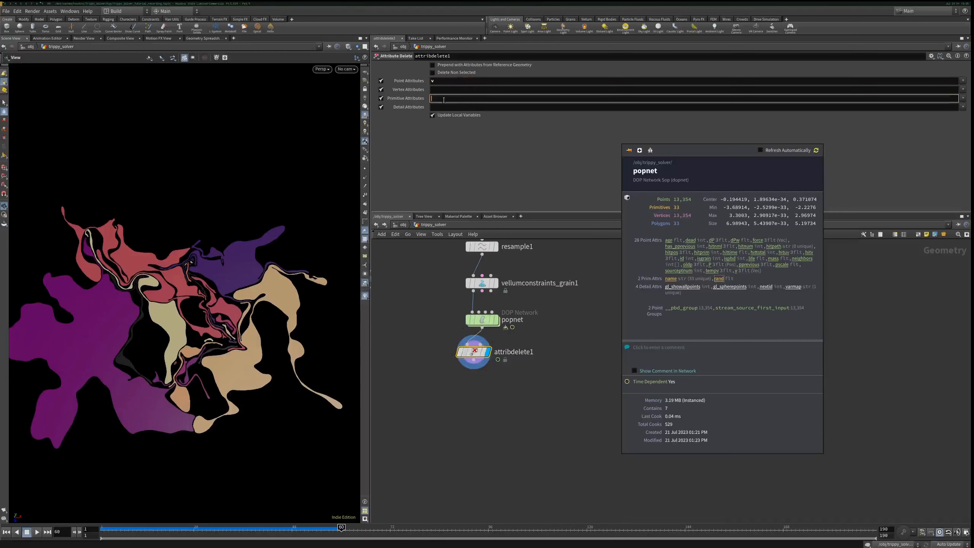
pyautogui.click(459, 73)
pyautogui.press('l')
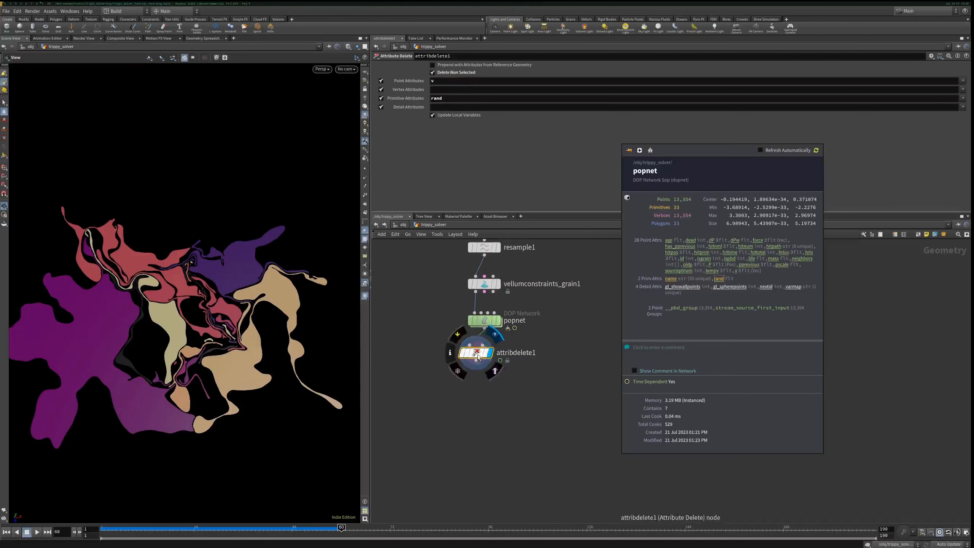
# - Add a Group Delete node after attribdelete1 and set its group names to * to remove all groups
pyautogui.moveTo(474, 378)
pyautogui.press('Tab')
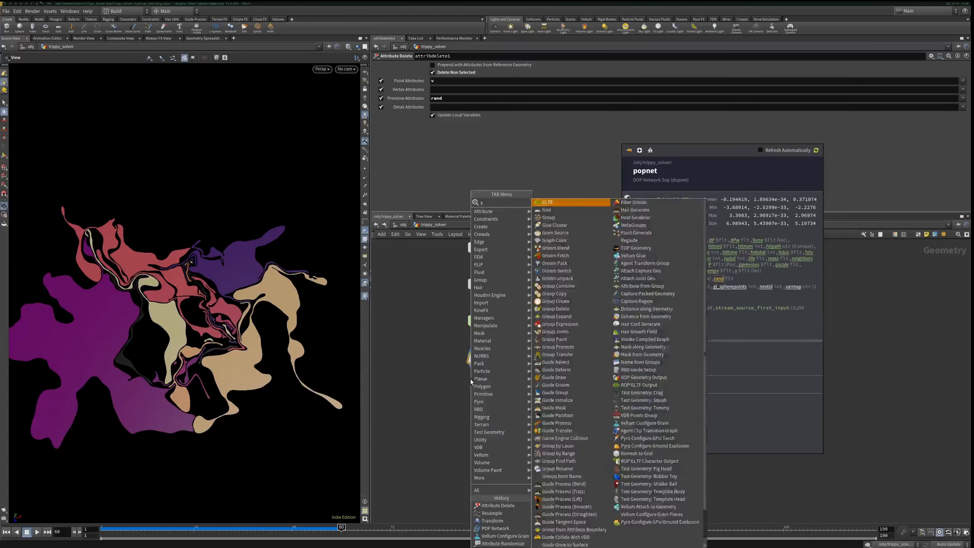
pyautogui.write('gde')
pyautogui.click(550, 204)
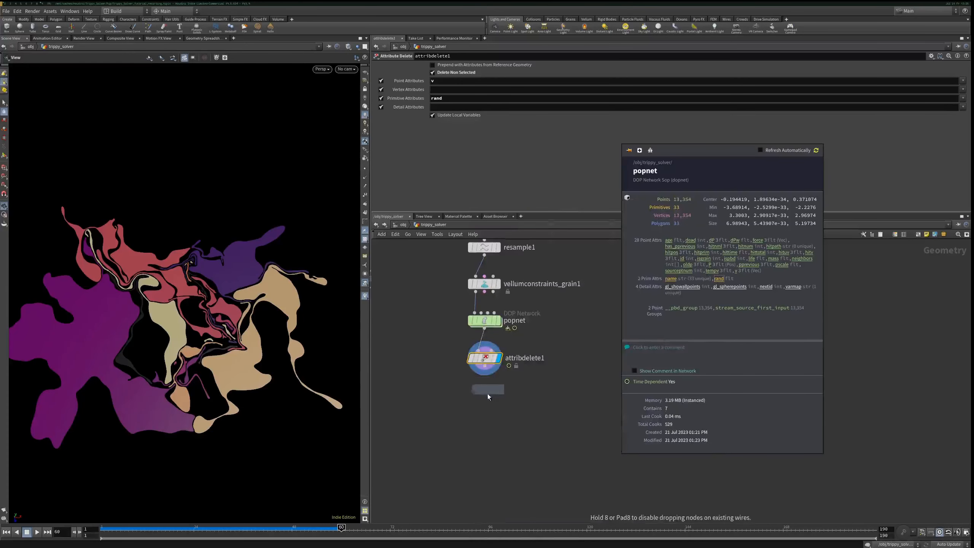
pyautogui.click(502, 395)
pyautogui.click(502, 394)
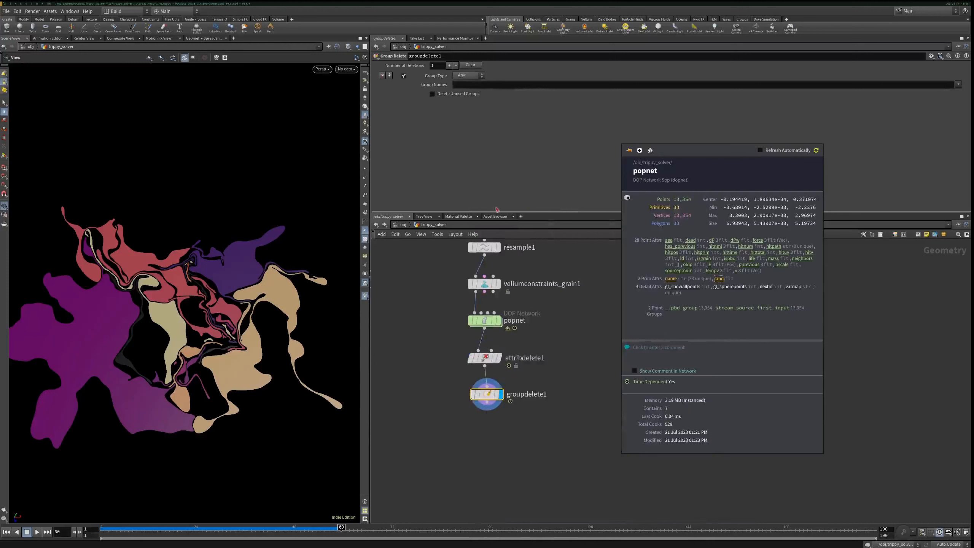
pyautogui.click(492, 86)
pyautogui.write('*')
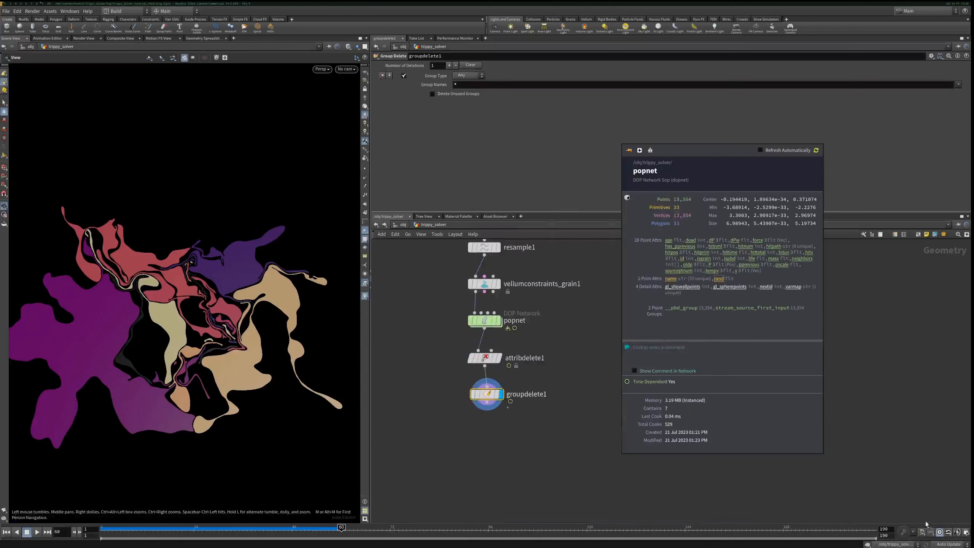
# - Set the animation's end frame to 150 and close the animation options and the popnet info window
pyautogui.click(965, 532)
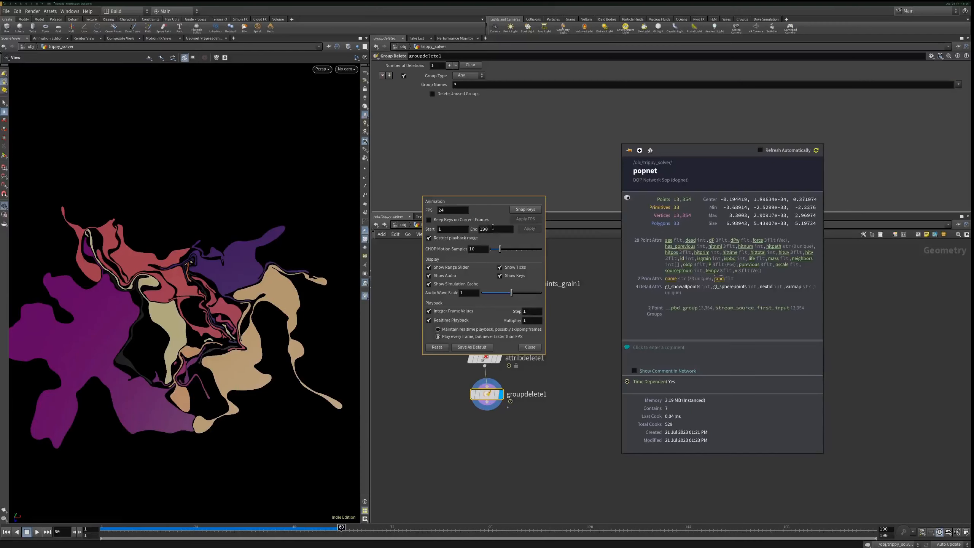
pyautogui.moveTo(480, 229); pyautogui.dragTo(512, 229)
pyautogui.write('150')
pyautogui.click(529, 228)
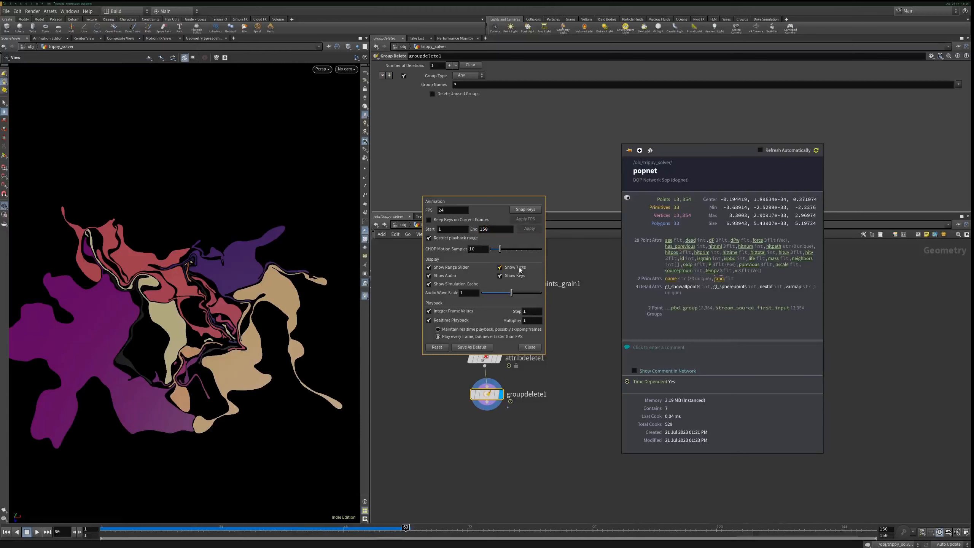
pyautogui.press('Escape')
pyautogui.press('Escape')
# - Add a File Cache node after groupdelete1
pyautogui.moveTo(487, 402); pyautogui.dragTo(486, 428)
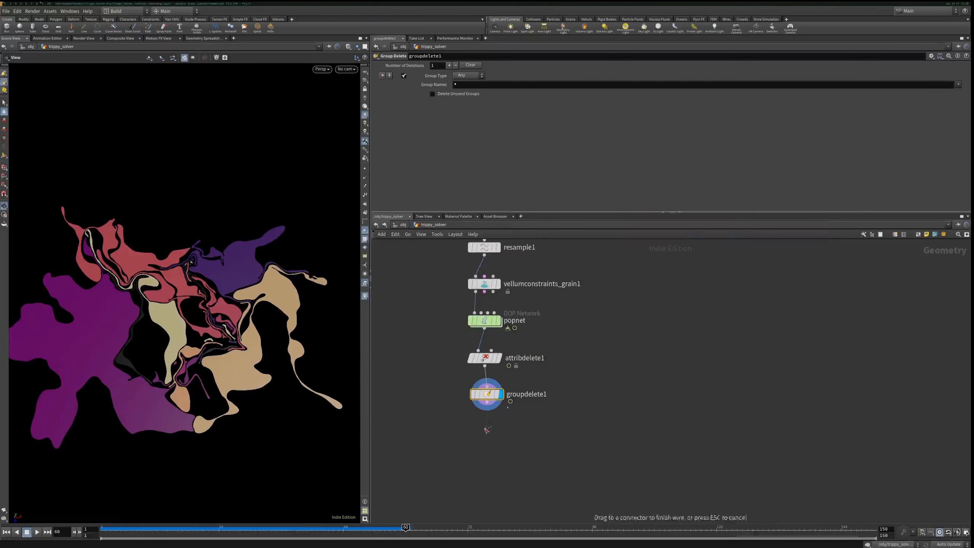
pyautogui.press('Tab')
pyautogui.write('filecache')
pyautogui.press('Return')
pyautogui.click(484, 430)
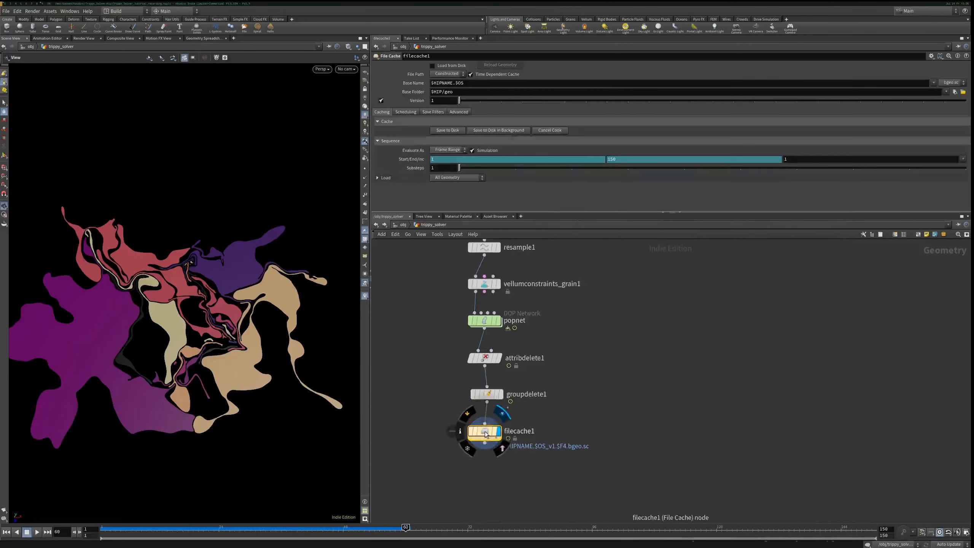
# - Set filecache1's base name to trippy_sim_geo and save the simulation to disk
pyautogui.click(444, 83)
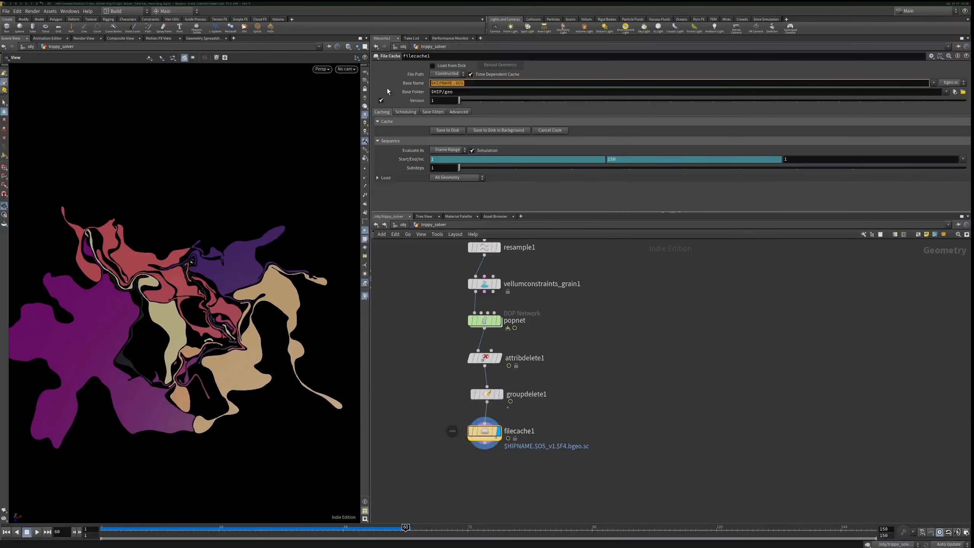
pyautogui.write('trippy sim_geo')
pyautogui.press('Return')
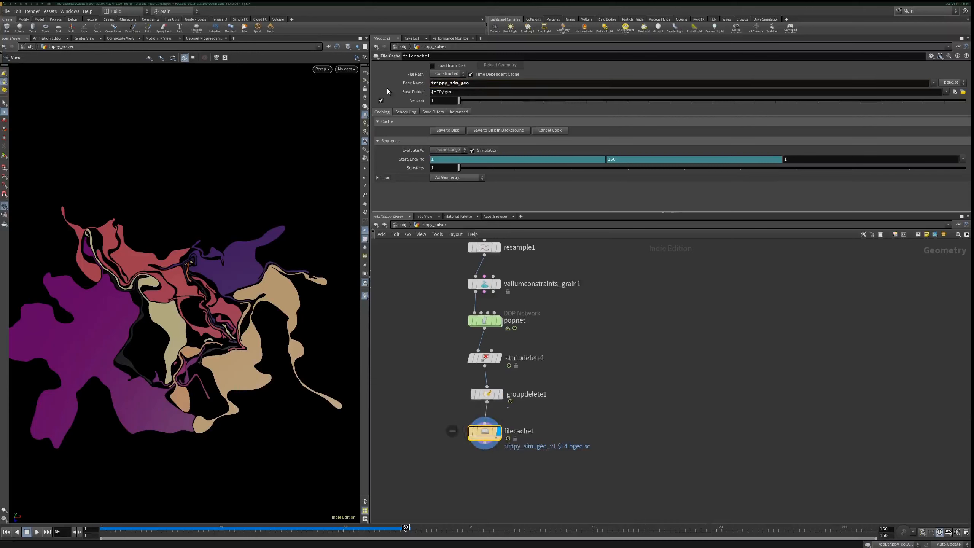
pyautogui.click(448, 131)
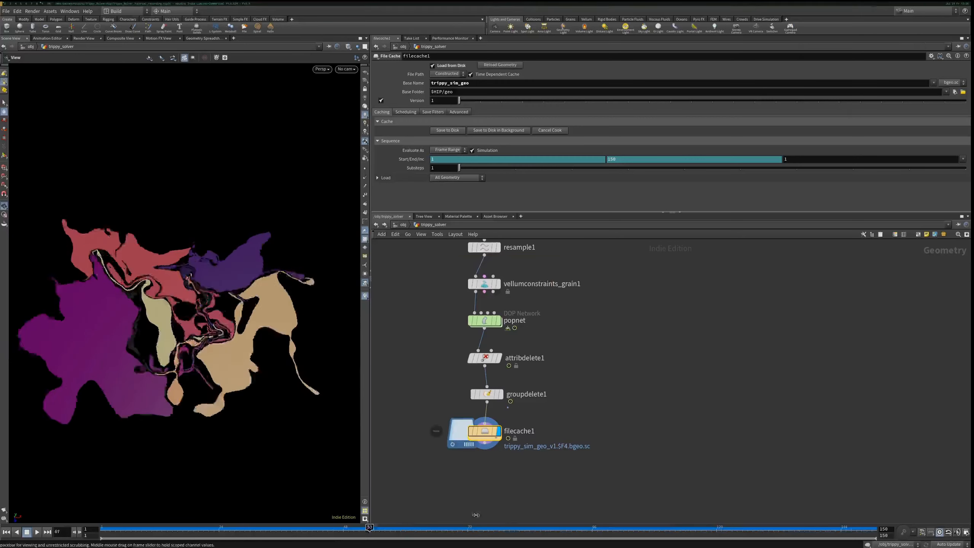
# - Scrub the cached simulation to frame 150 and examine the whole pattern from the top view
pyautogui.moveTo(475, 514); pyautogui.dragTo(871, 514)
pyautogui.moveTo(152, 393); pyautogui.dragTo(350, 134)
pyautogui.hotkey('space', '2')
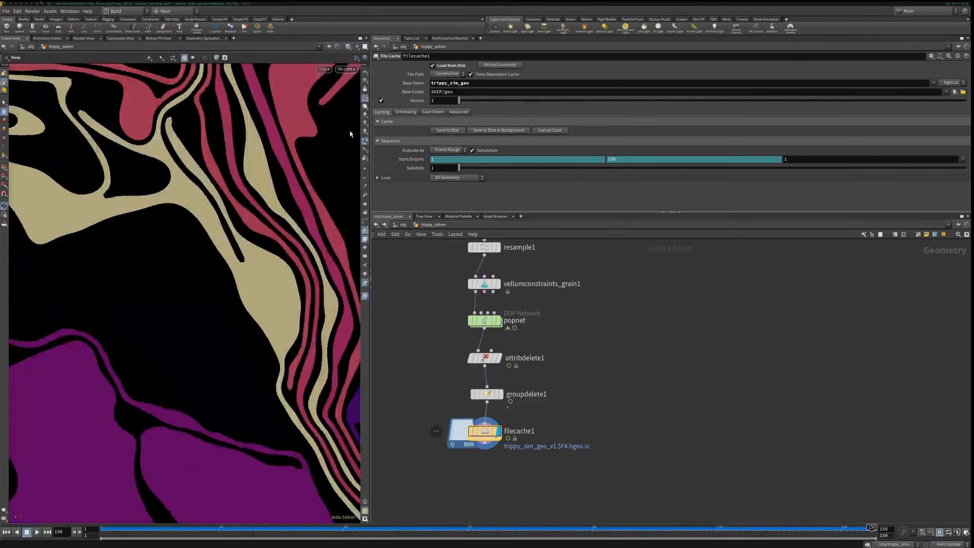
pyautogui.moveTo(349, 134); pyautogui.dragTo(96, 355, button='right')
# - Render a flipbook of frames 1 to 150 from the top view, watch it enlarged, and return to the scene
pyautogui.press('Tab')
pyautogui.click(5, 510)
pyautogui.click(456, 348)
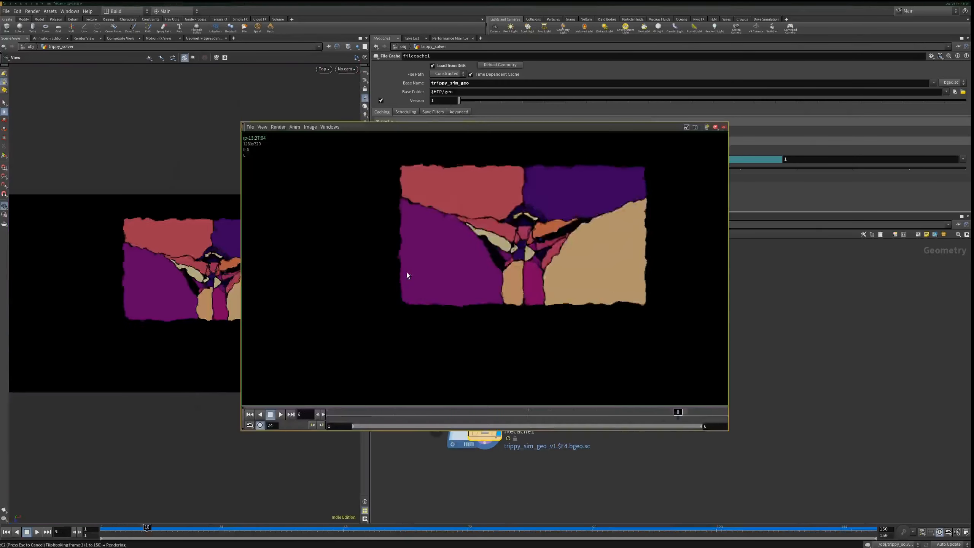
pyautogui.scroll(-3, 499, 291)
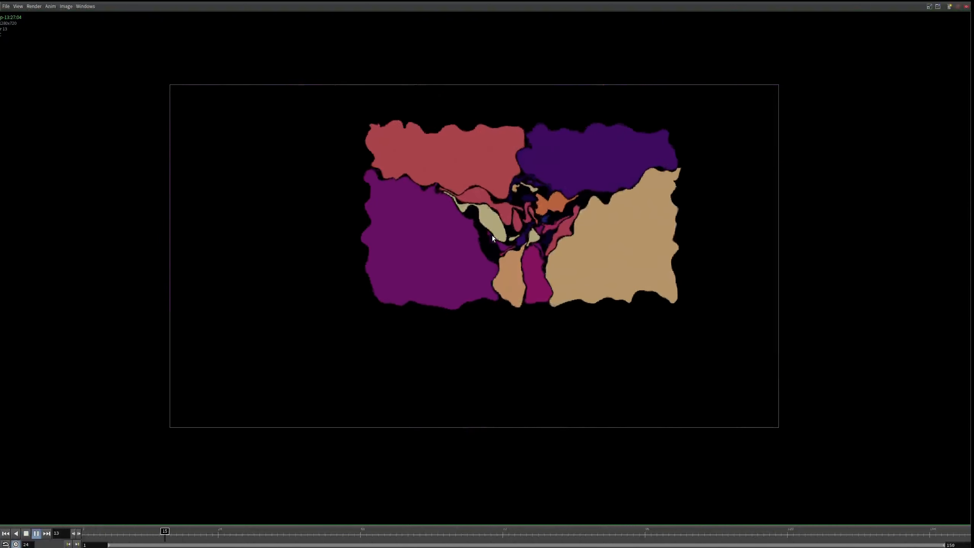
pyautogui.hotkey('alt', 'Tab')
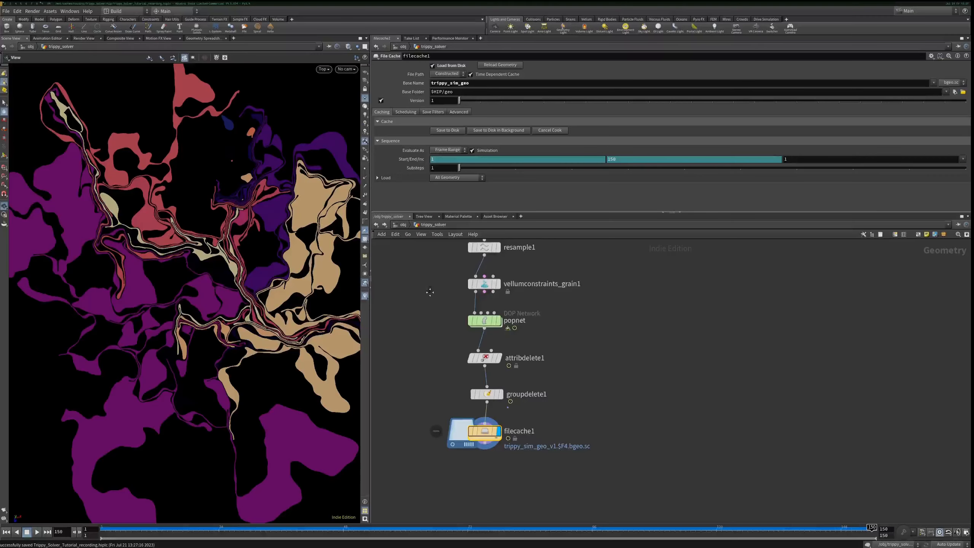
pyautogui.moveTo(412, 392); pyautogui.dragTo(419, 320, button='middle')
pyautogui.click(492, 348)
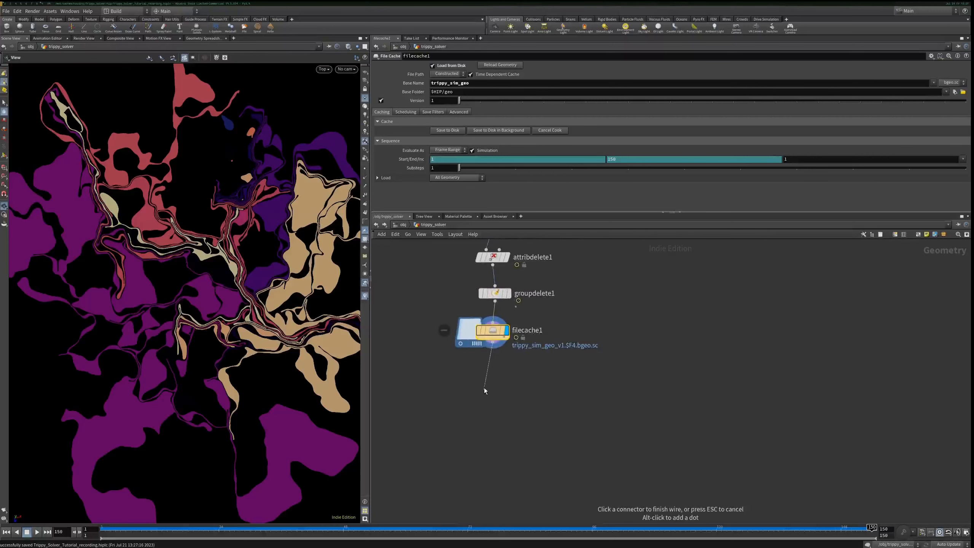
pyautogui.press('Escape')
# - Switch the viewport back to the perspective view and examine the cached pattern up close
pyautogui.scroll(5, 229, 278)
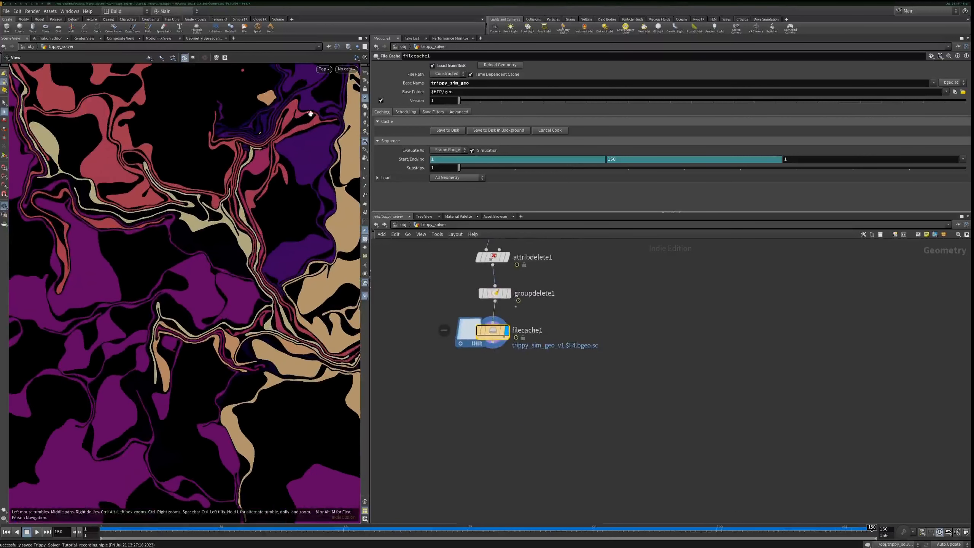
pyautogui.click(323, 69)
pyautogui.click(333, 77)
pyautogui.moveTo(196, 308)
pyautogui.mouseDown()
pyautogui.moveTo(217, 311)
pyautogui.moveTo(227, 269)
pyautogui.moveTo(249, 291)
pyautogui.moveTo(208, 305)
pyautogui.mouseUp()
pyautogui.scroll(5, 208, 306)
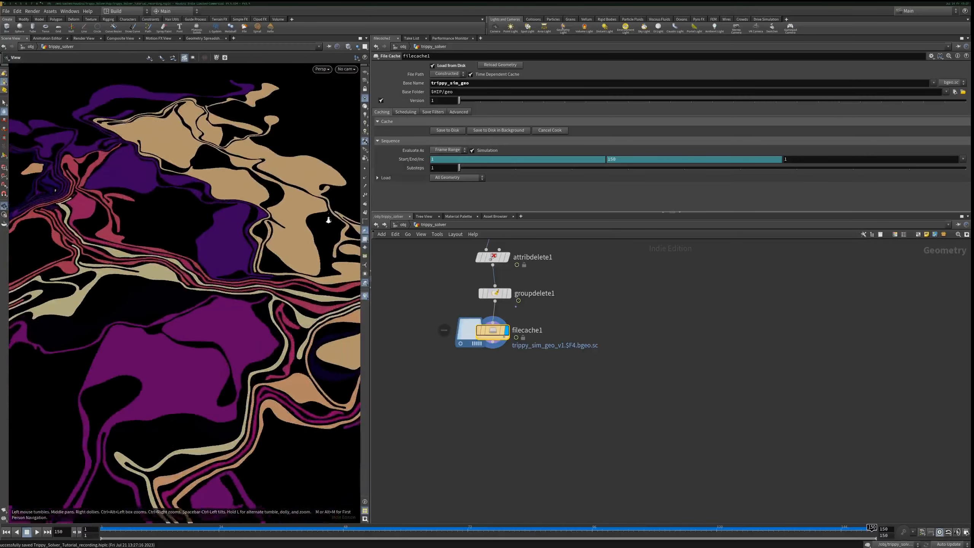
# - Add a Divide node after filecache1, turn off Convex Polygons, and enable Bricker Polygons
pyautogui.moveTo(476, 375); pyautogui.dragTo(497, 306, button='middle')
pyautogui.click(514, 279)
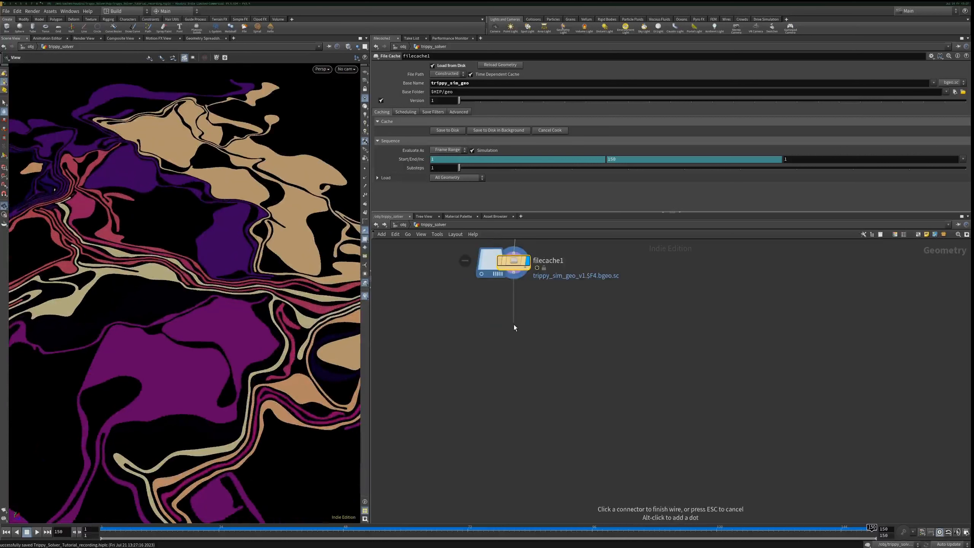
pyautogui.press('Tab')
pyautogui.write('divi')
pyautogui.press('Return')
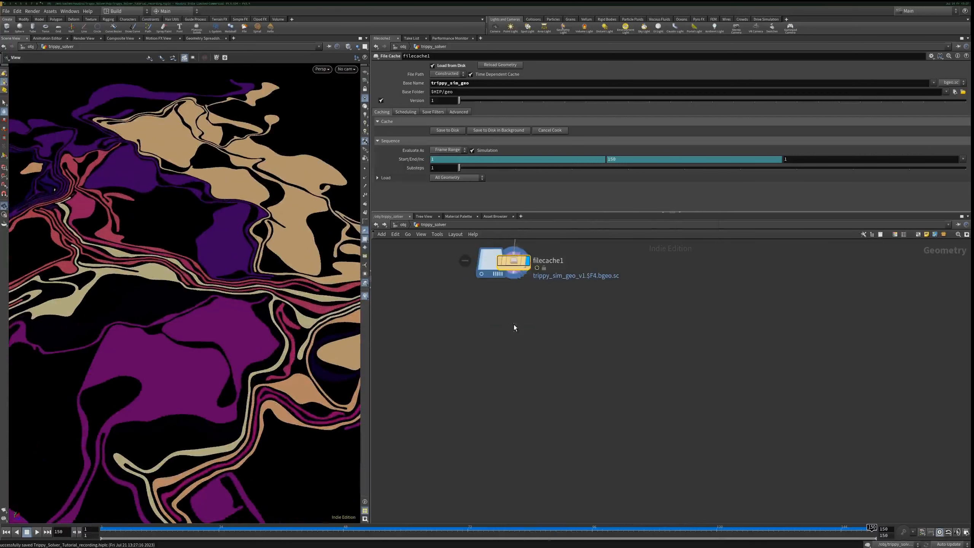
pyautogui.click(513, 325)
pyautogui.click(461, 74)
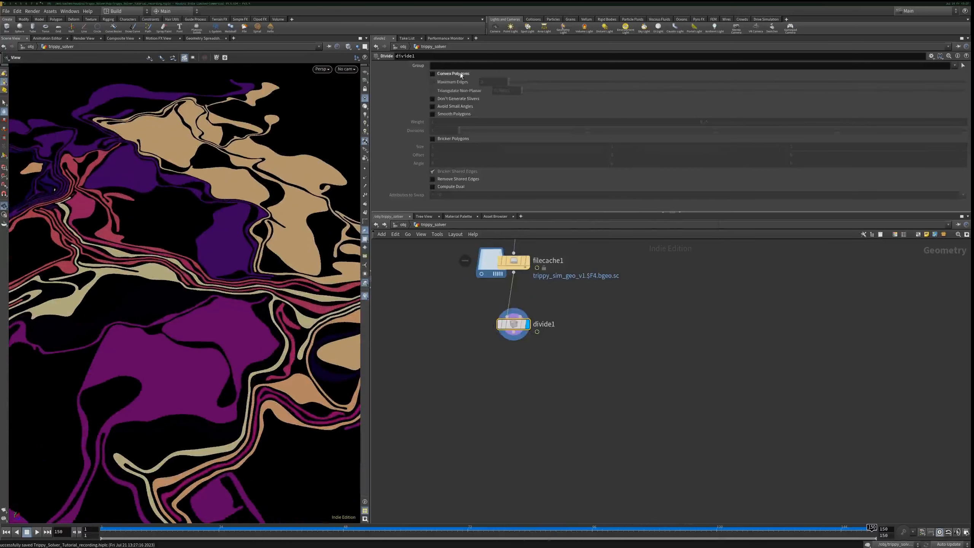
pyautogui.click(441, 139)
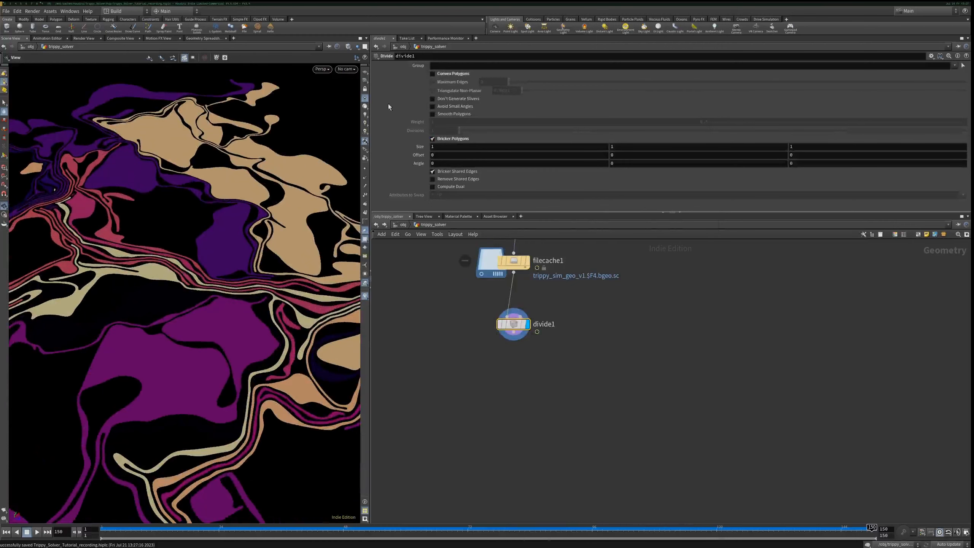
# - Display the viewport geometry as Smooth Wire Shaded and set divide1's first bricker Size value to .05
pyautogui.click(350, 47)
pyautogui.click(366, 139)
pyautogui.moveTo(286, 256); pyautogui.dragTo(338, 202, button='right')
pyautogui.moveTo(408, 149); pyautogui.dragTo(408, 149, button='middle')
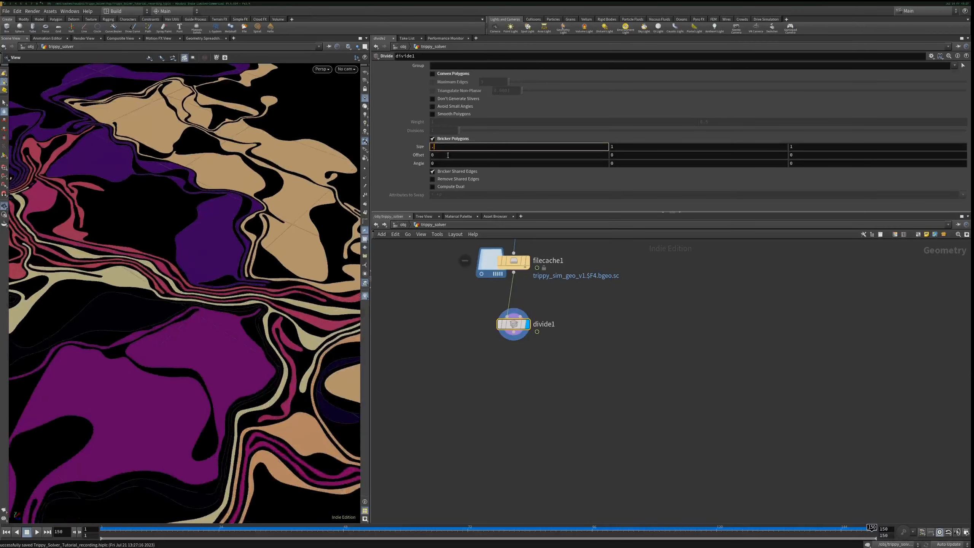
pyautogui.press('Return')
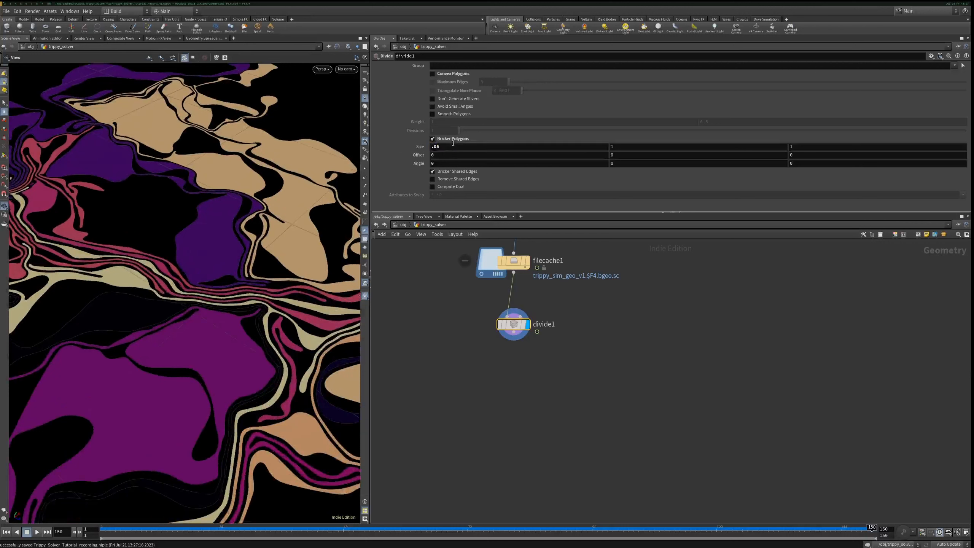
# - Link divide1's Z bricker size to its X size with a relative reference and save the scene
pyautogui.rightClick(448, 145)
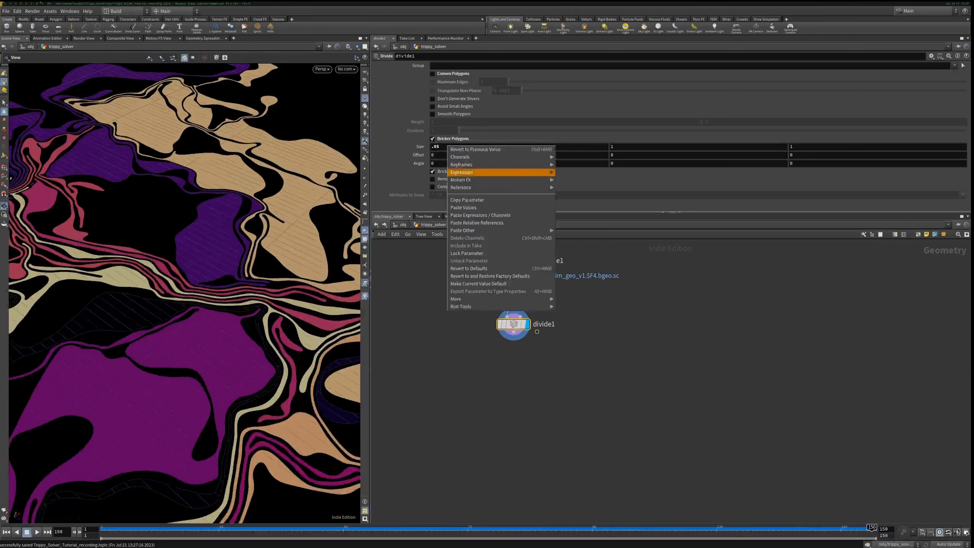
pyautogui.click(483, 200)
pyautogui.rightClick(788, 145)
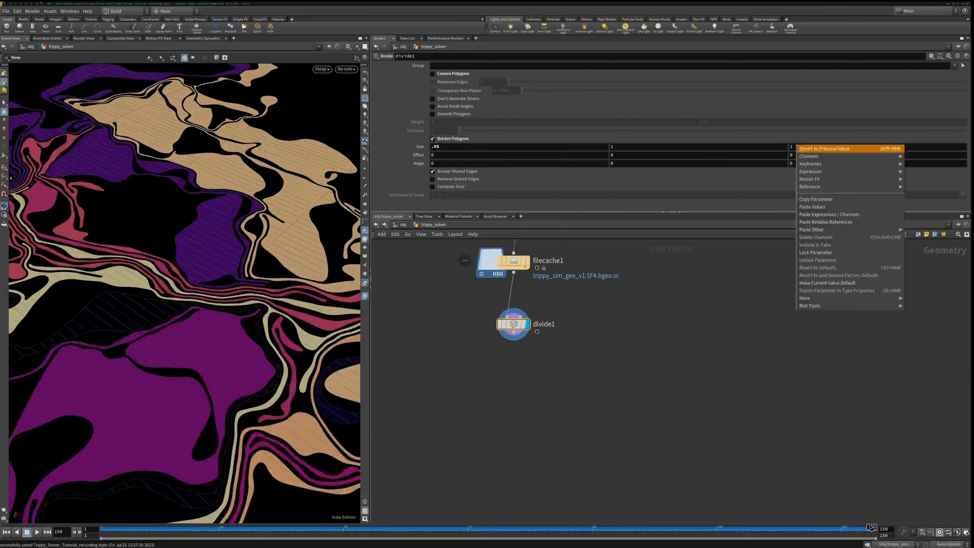
pyautogui.click(825, 225)
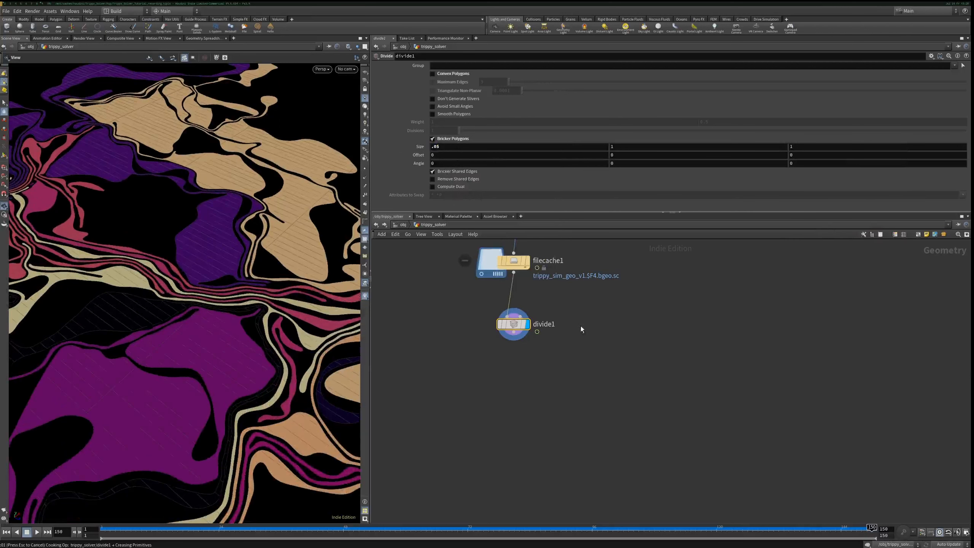
pyautogui.hotkey('ctrl', 's')
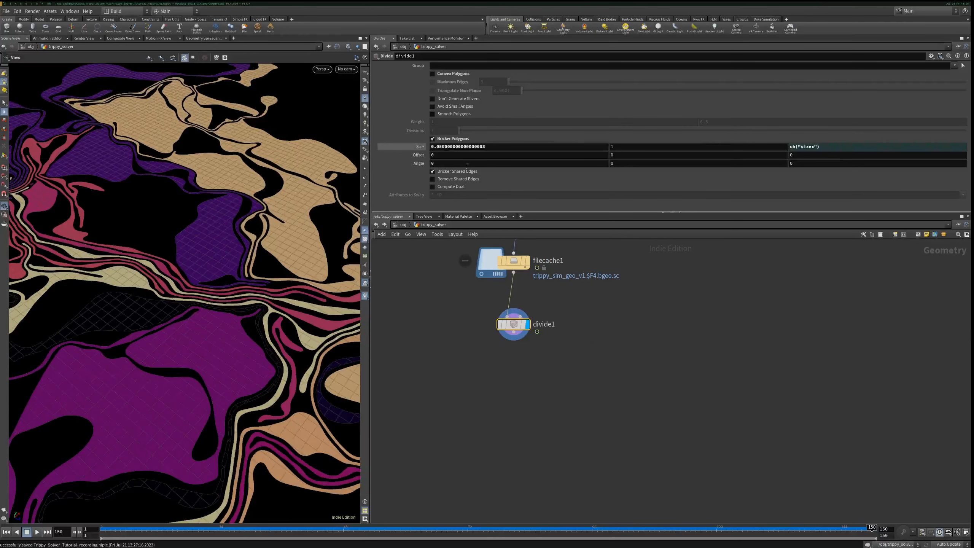
# - Reduce divide1's X bricker size to 0.04 and check the finer grid on the pattern
pyautogui.doubleClick(437, 146)
pyautogui.write('0.0')
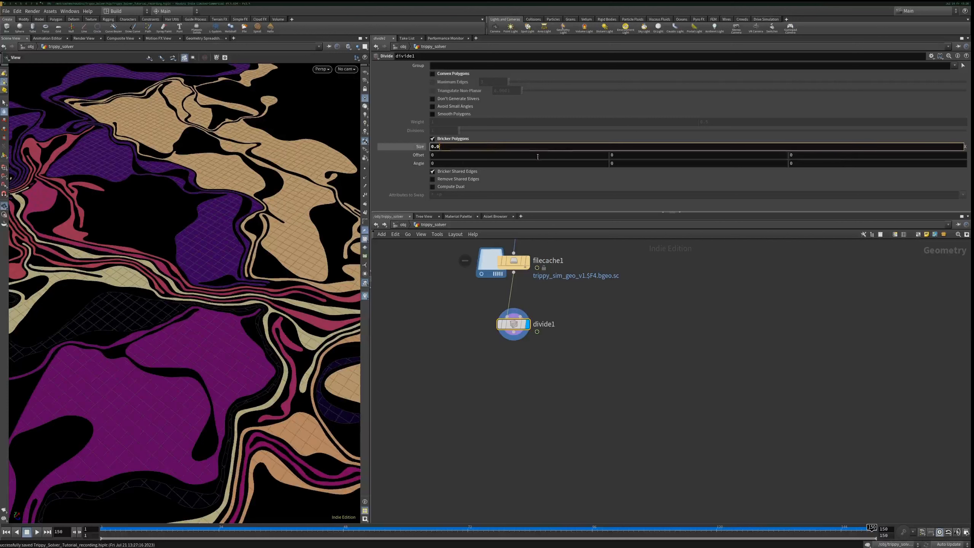
pyautogui.write('54')
pyautogui.press('Return')
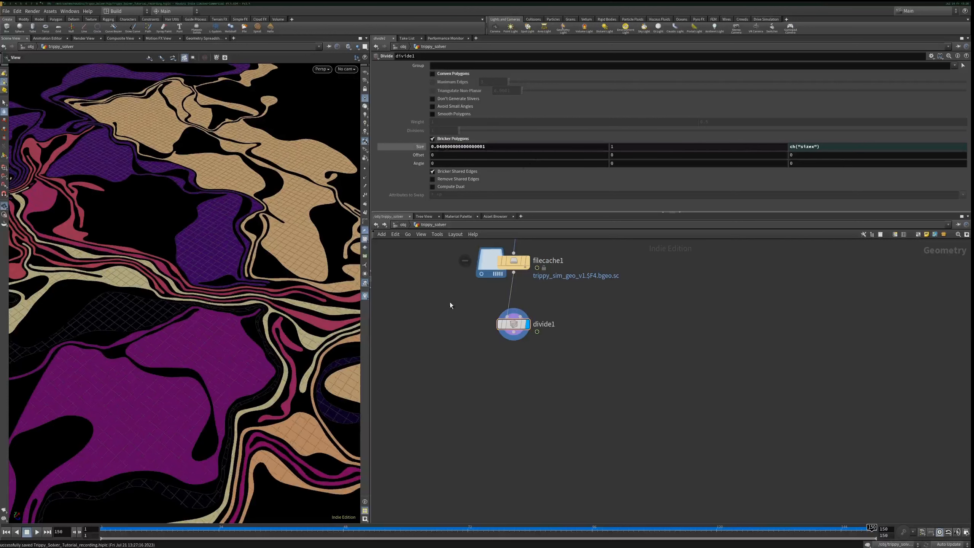
pyautogui.moveTo(240, 279); pyautogui.dragTo(221, 305)
pyautogui.moveTo(220, 305); pyautogui.dragTo(173, 298, button='middle')
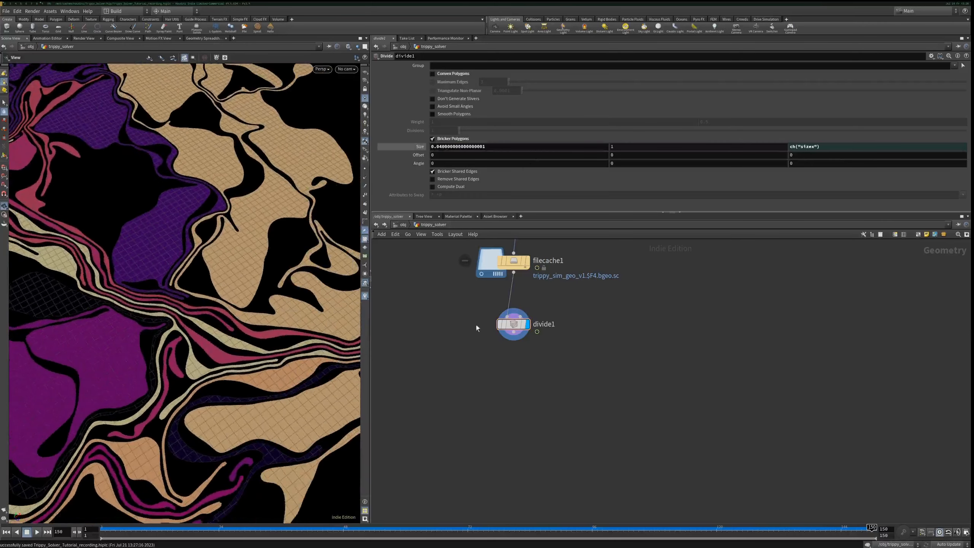
# - Add a second Divide node after divide1 and set its Maximum Edges to 4
pyautogui.press('Tab')
pyautogui.write('div')
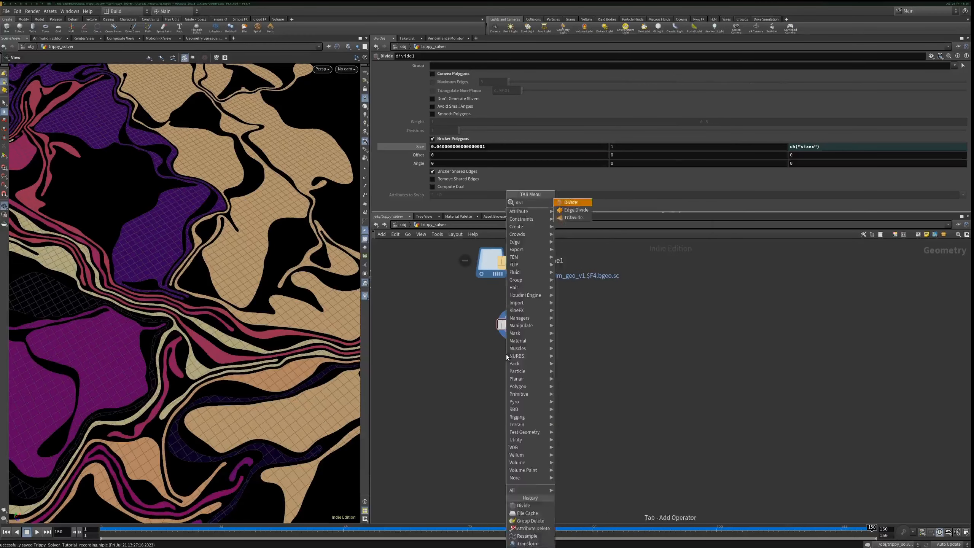
pyautogui.press('Return')
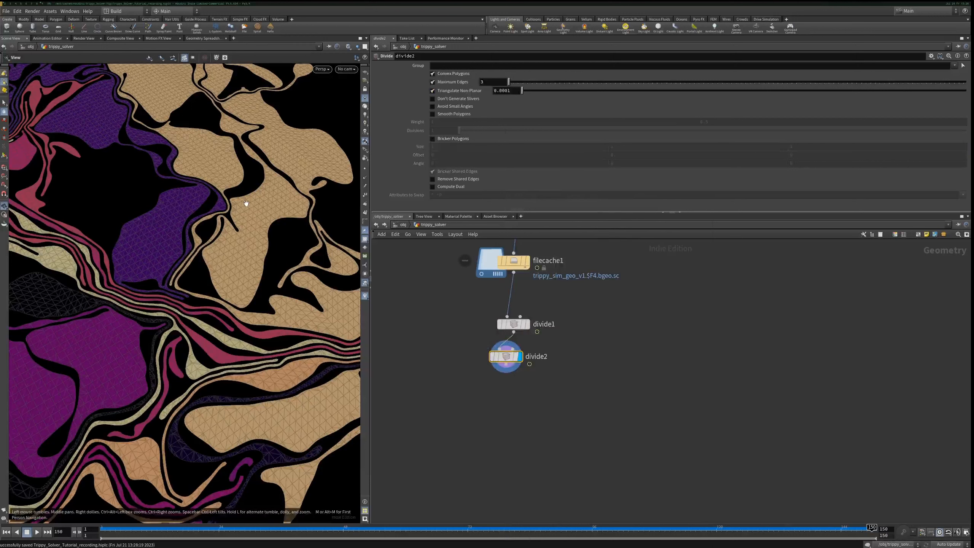
pyautogui.doubleClick(494, 83)
pyautogui.write('5')
pyautogui.press('BackSpace')
pyautogui.write('4')
pyautogui.press('Return')
pyautogui.scroll(5, 324, 178)
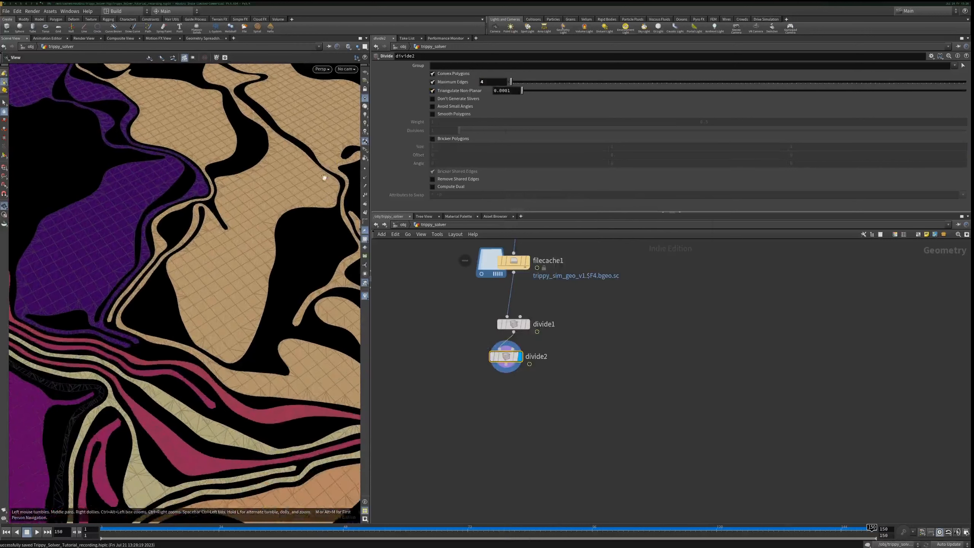
pyautogui.moveTo(490, 371); pyautogui.dragTo(477, 341, button='middle')
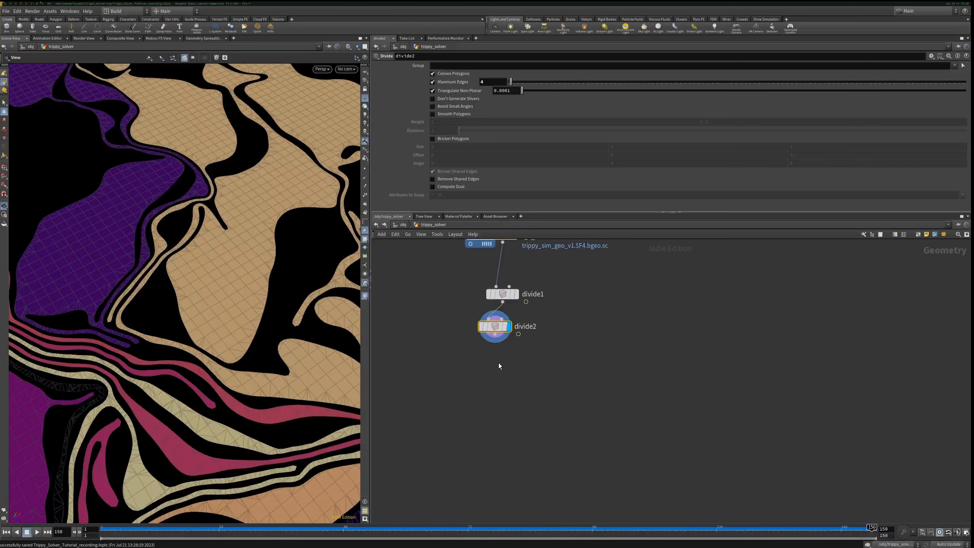
# - Add a Group node after divide2 that collects Points by Unshared Edges, with the Base Group disabled
pyautogui.press('Tab')
pyautogui.write('gro')
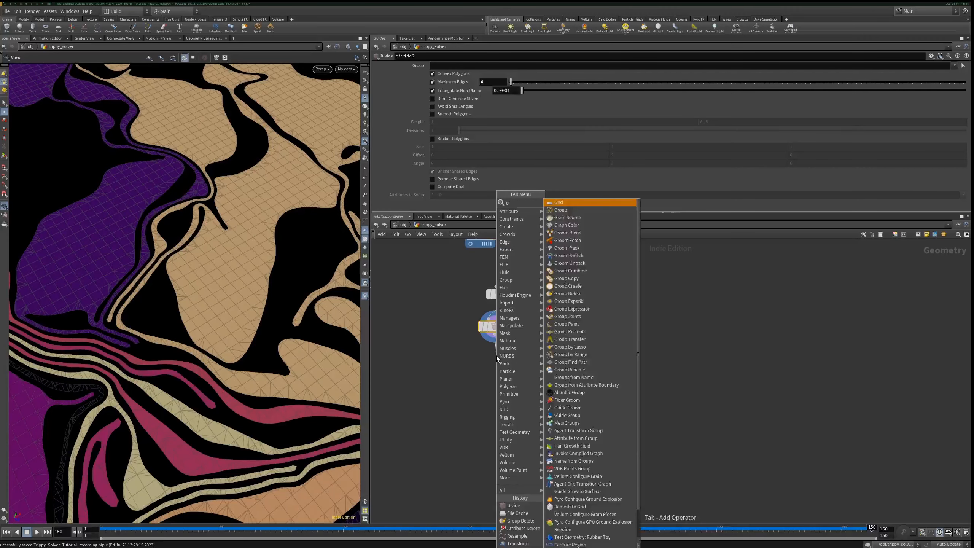
pyautogui.press('Return')
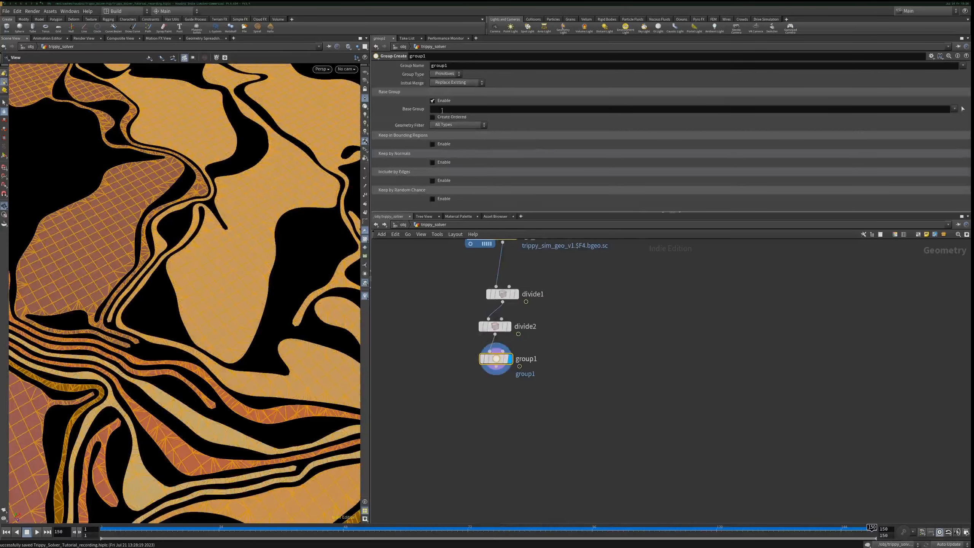
pyautogui.click(446, 74)
pyautogui.click(445, 82)
pyautogui.click(432, 101)
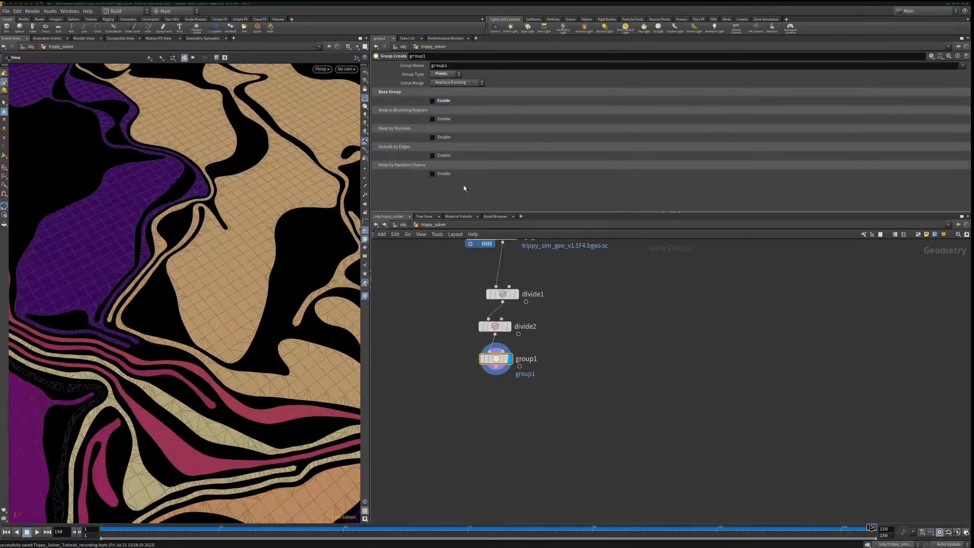
pyautogui.click(433, 155)
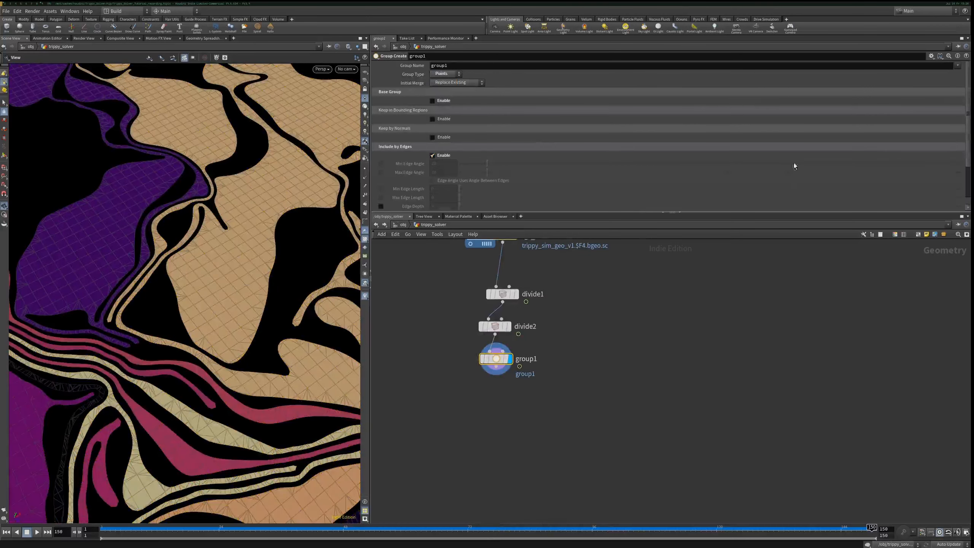
pyautogui.scroll(-3, 966, 166)
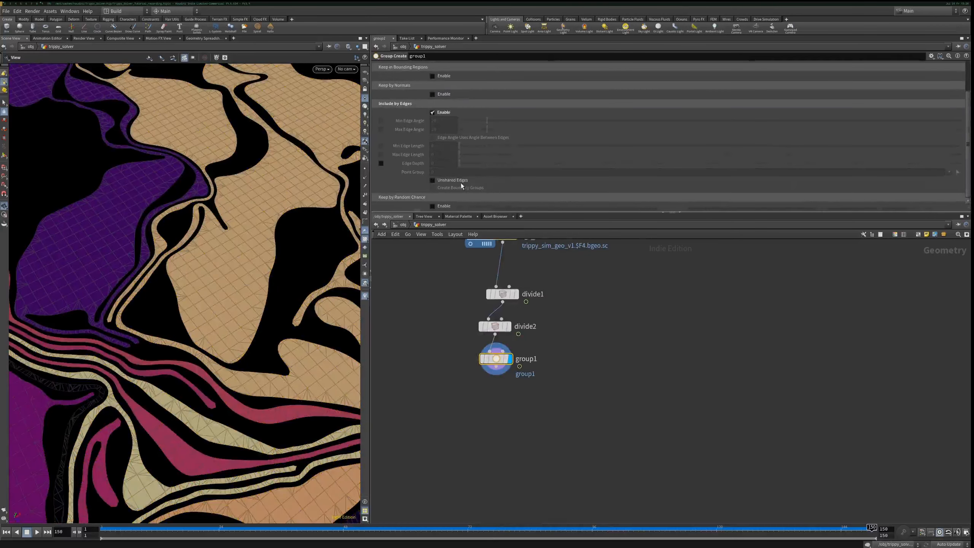
pyautogui.click(432, 180)
# - Add a Transform node connected after group1
pyautogui.moveTo(442, 311); pyautogui.dragTo(442, 254, button='middle')
pyautogui.click(496, 310)
pyautogui.press('Tab')
pyautogui.write('tra')
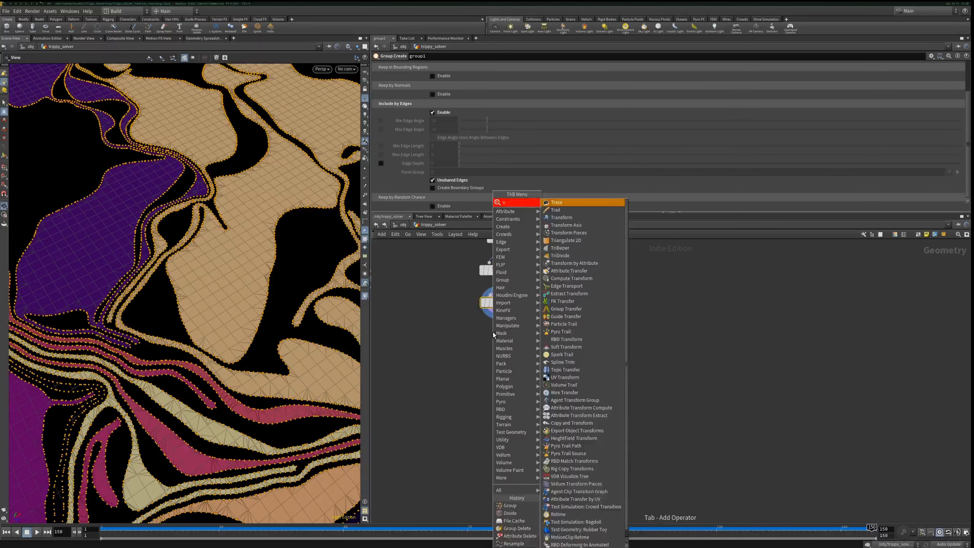
pyautogui.press('Down')
pyautogui.press('Down')
pyautogui.press('Return')
pyautogui.click(493, 334)
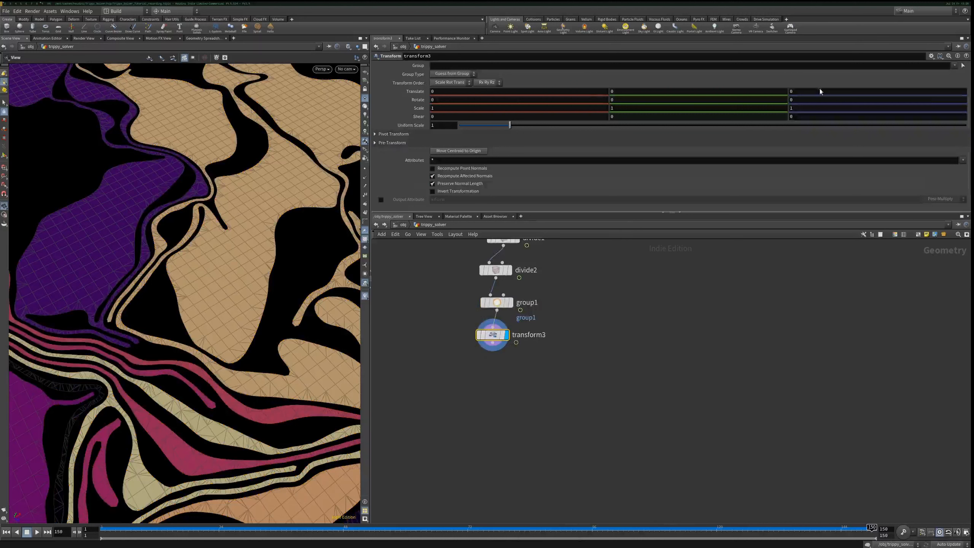
# - Restrict transform3 to the inverted group !group1 and set its Y translation to 0.02
pyautogui.click(954, 65)
pyautogui.click(945, 71)
pyautogui.click(433, 67)
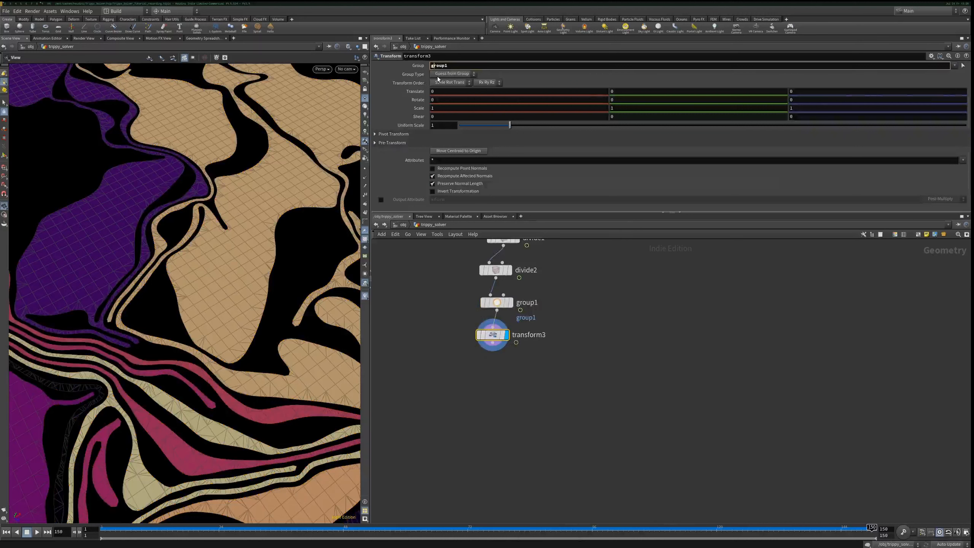
pyautogui.write('!')
pyautogui.press('Return')
pyautogui.click(493, 352)
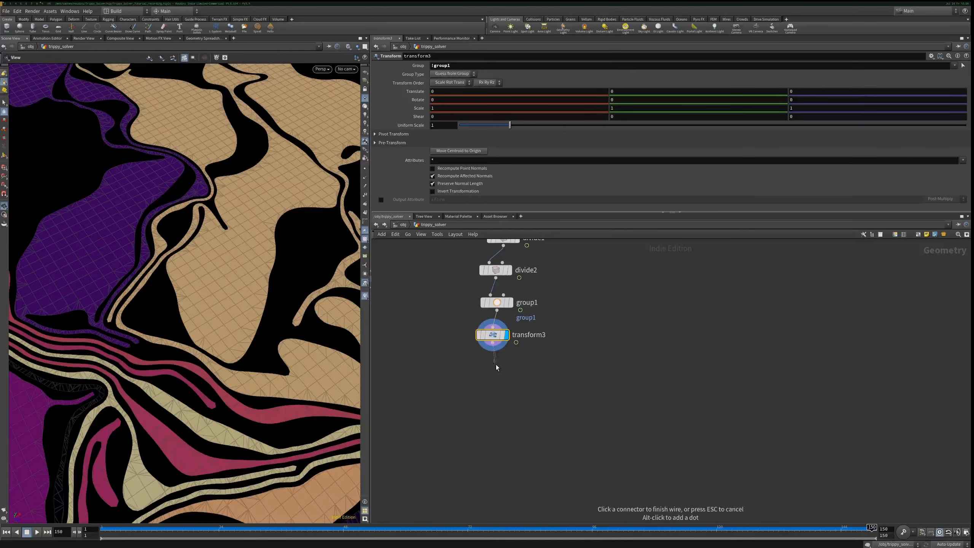
pyautogui.moveTo(618, 92); pyautogui.dragTo(639, 102, button='middle')
pyautogui.moveTo(223, 296)
pyautogui.mouseDown()
pyautogui.moveTo(238, 261)
pyautogui.moveTo(227, 280)
pyautogui.mouseUp()
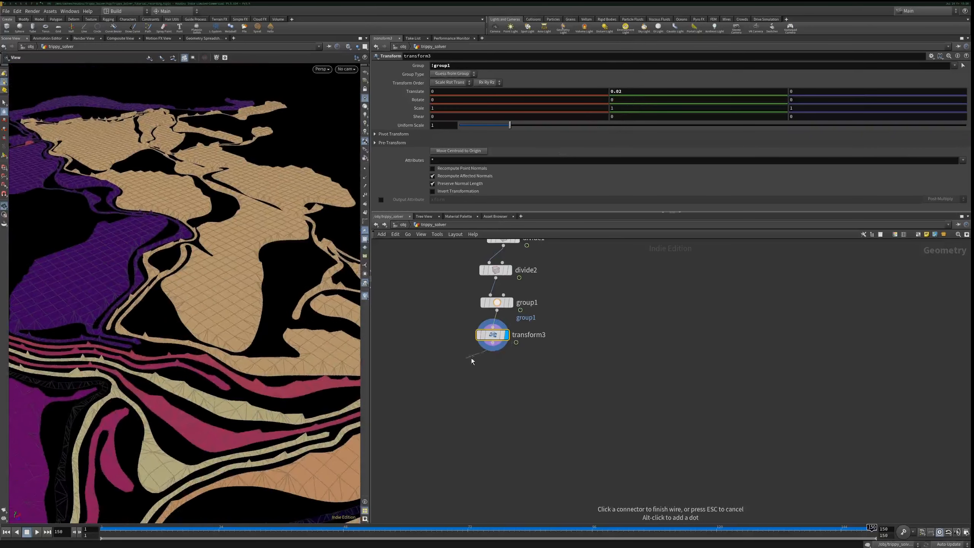
# - Add a Subdivide node connected after transform3
pyautogui.press('Tab')
pyautogui.write('su')
pyautogui.press('Return')
pyautogui.click(480, 375)
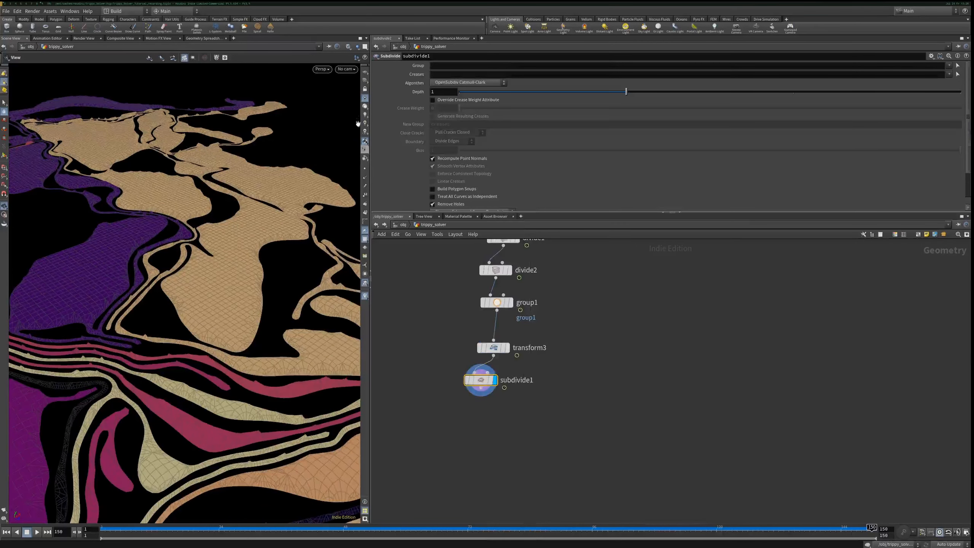
# - Switch the viewport to Smooth Shaded, turn on its lighting, and view the raised shapes from above
pyautogui.click(348, 47)
pyautogui.click(365, 132)
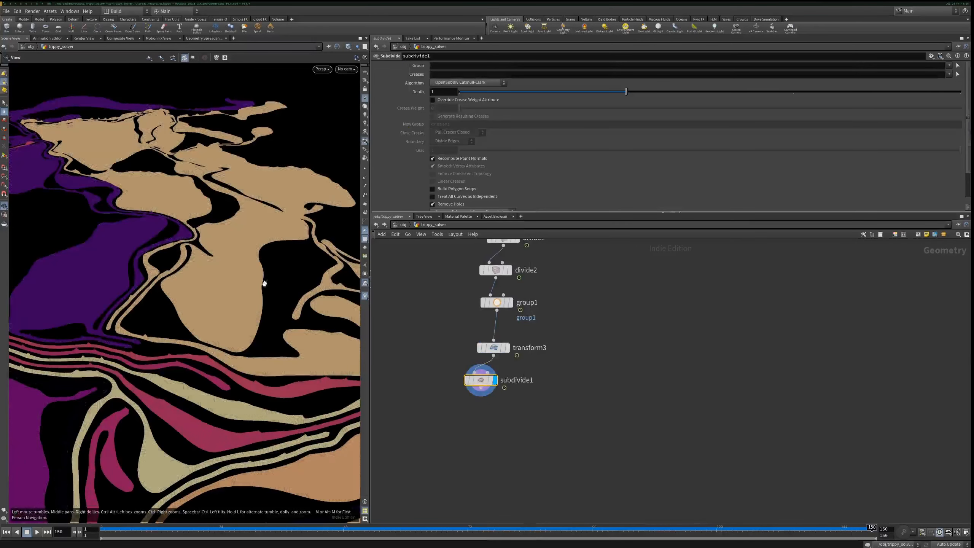
pyautogui.moveTo(218, 250); pyautogui.dragTo(54, 322, button='right')
pyautogui.click(364, 106)
pyautogui.moveTo(261, 215)
pyautogui.mouseDown()
pyautogui.moveTo(250, 254)
pyautogui.moveTo(269, 274)
pyautogui.mouseUp()
pyautogui.moveTo(308, 344); pyautogui.dragTo(260, 332, button='middle')
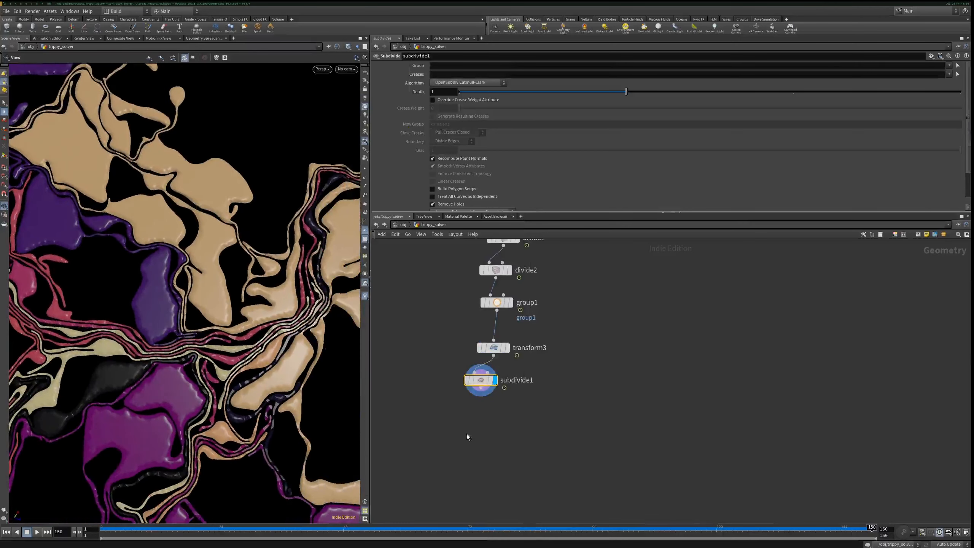
# - Add an Attribute Blur node after subdivide1 and raise its Blurring Iterations to 43
pyautogui.press('Tab')
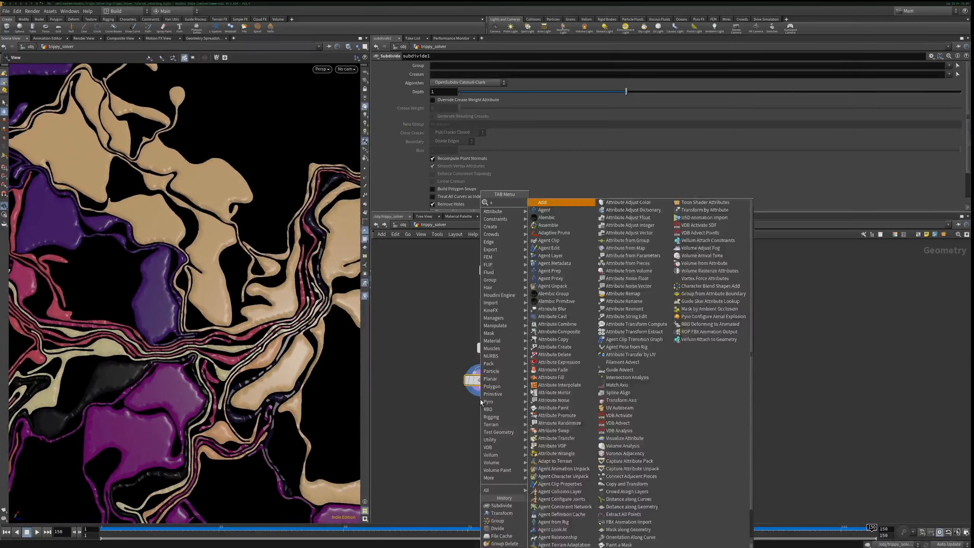
pyautogui.write('attrib blur')
pyautogui.press('Return')
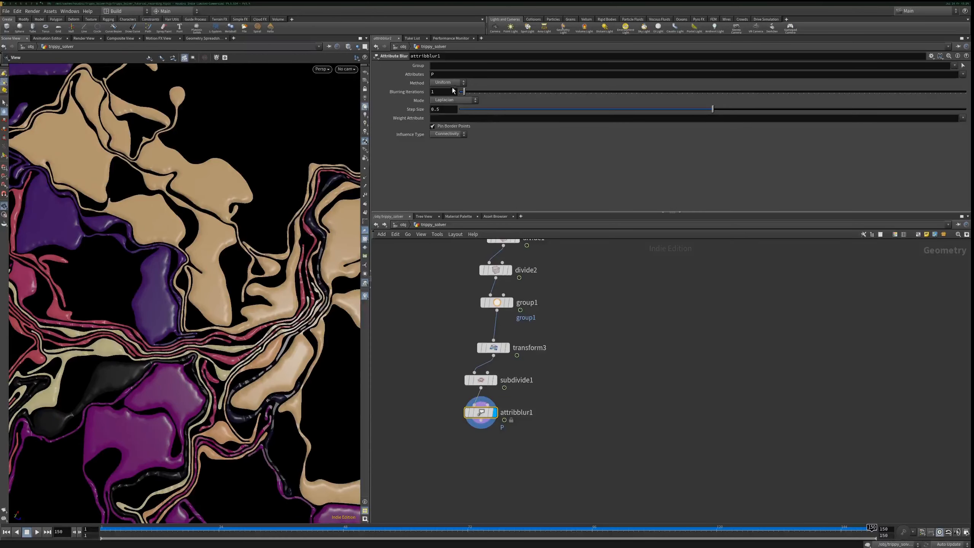
pyautogui.moveTo(464, 91); pyautogui.dragTo(550, 91)
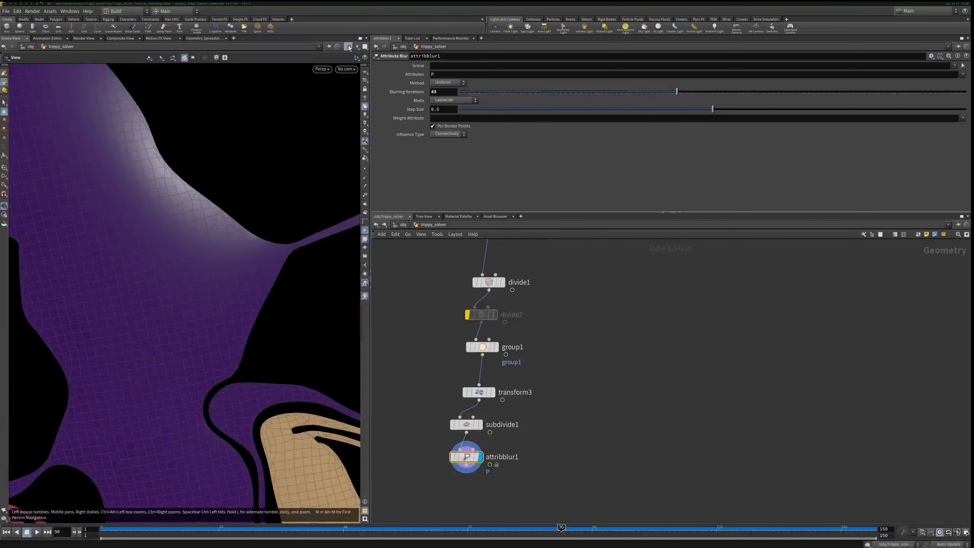
# - Remove the wireframe from the viewport by switching it back to Smooth Shaded
pyautogui.click(348, 47)
pyautogui.click(306, 127)
pyautogui.click(348, 46)
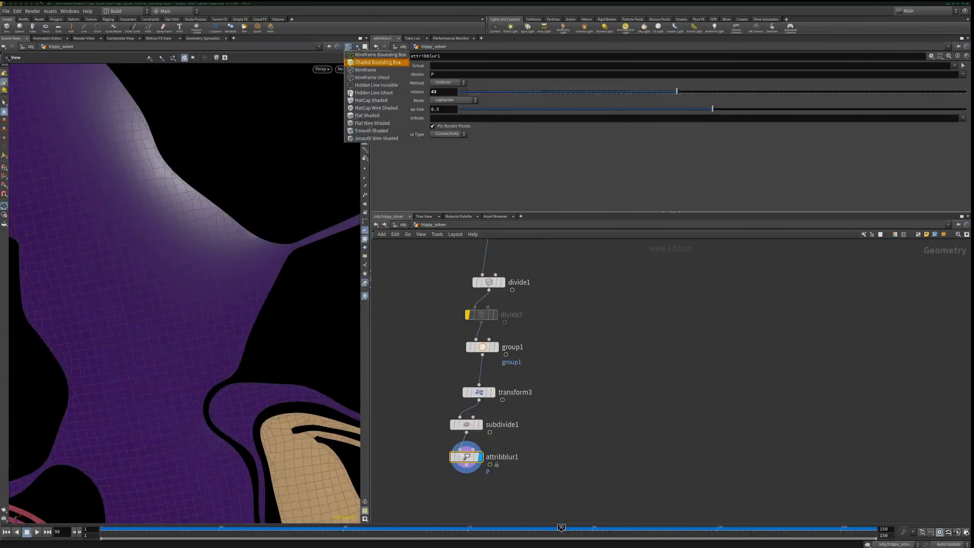
pyautogui.click(358, 131)
pyautogui.moveTo(277, 221); pyautogui.dragTo(88, 344, button='right')
pyautogui.moveTo(186, 335)
pyautogui.mouseDown(button='middle')
pyautogui.moveTo(174, 308)
pyautogui.moveTo(180, 274)
pyautogui.mouseUp(button='middle')
# - Add a Normal node after attribblur1 and set its Weighting Method to By Face Area
pyautogui.moveTo(427, 432); pyautogui.dragTo(441, 345, button='middle')
pyautogui.click(481, 376)
pyautogui.press('Tab')
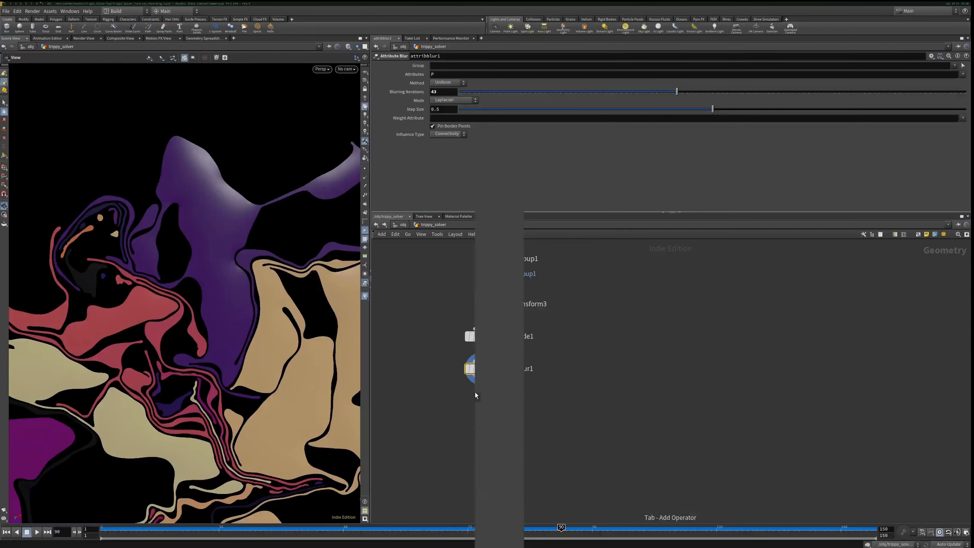
pyautogui.write('nor')
pyautogui.press('Return')
pyautogui.click(475, 398)
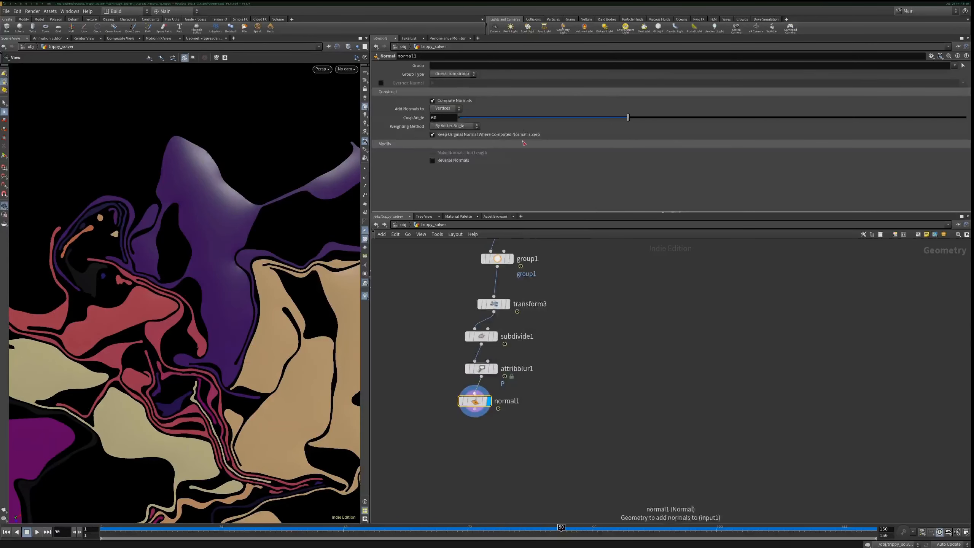
pyautogui.click(454, 126)
pyautogui.click(451, 135)
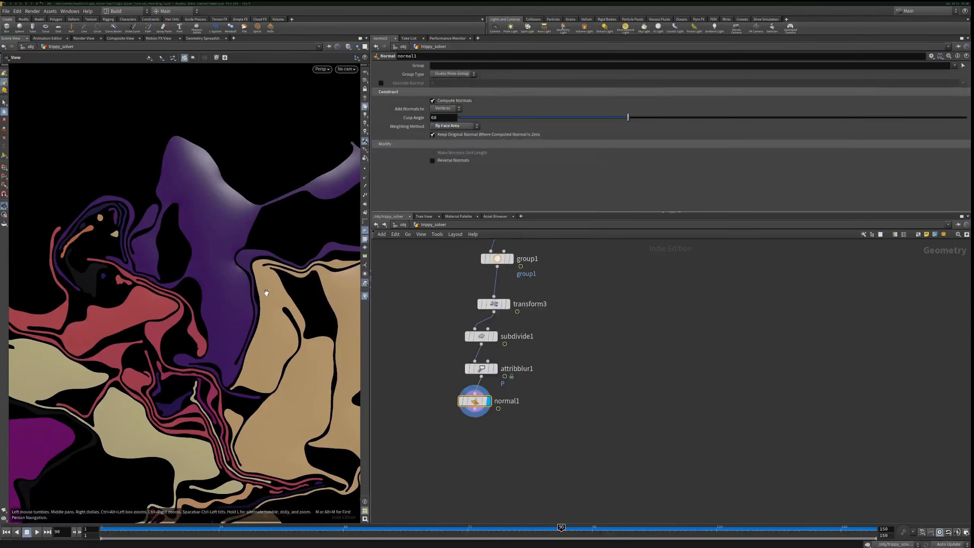
# - Scrub through the cached frames to examine the smoothed, lit pattern in motion
pyautogui.moveTo(265, 292); pyautogui.dragTo(189, 421, button='right')
pyautogui.moveTo(189, 421); pyautogui.dragTo(214, 368, button='middle')
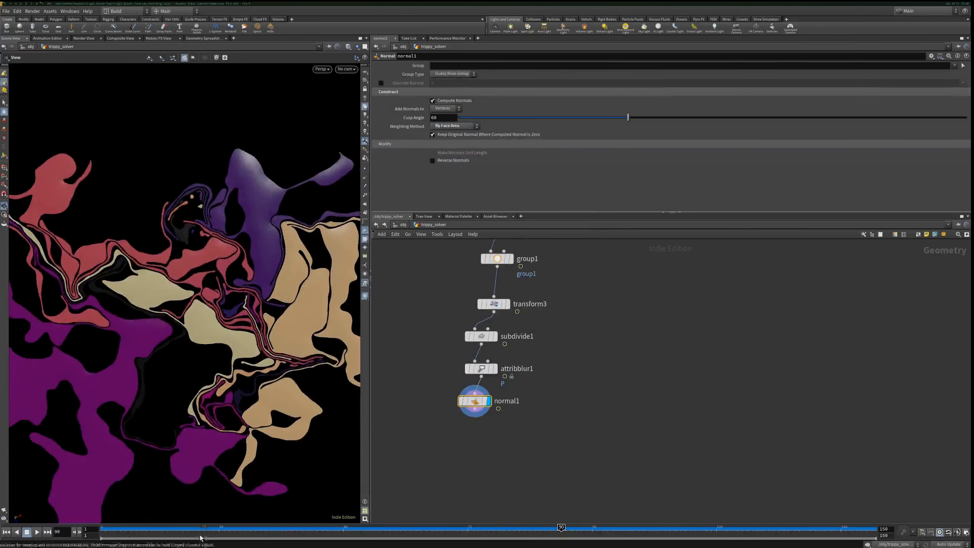
pyautogui.moveTo(197, 531); pyautogui.dragTo(445, 500)
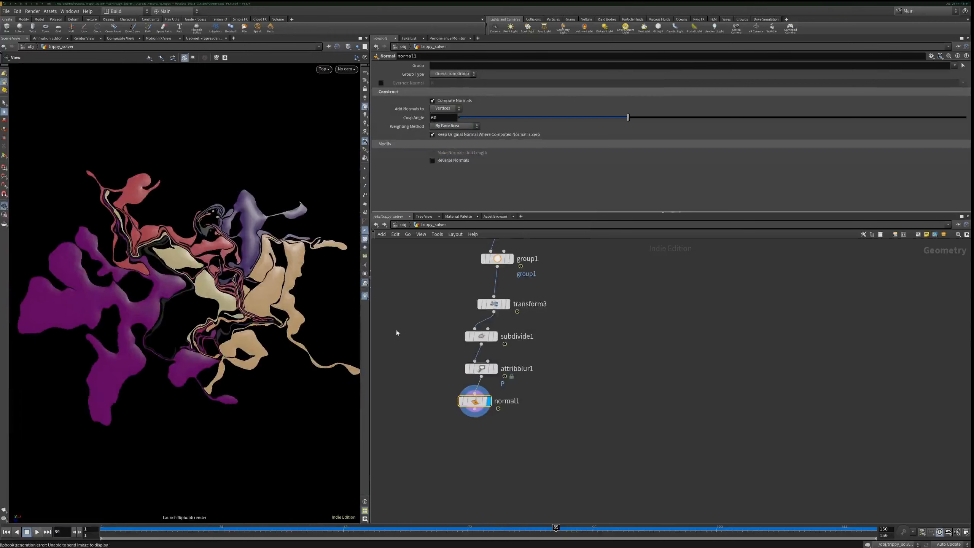
# - Add a Color node after normal1 and set its Color Type to Ramp from Attribute
pyautogui.moveTo(470, 431); pyautogui.dragTo(497, 361, button='middle')
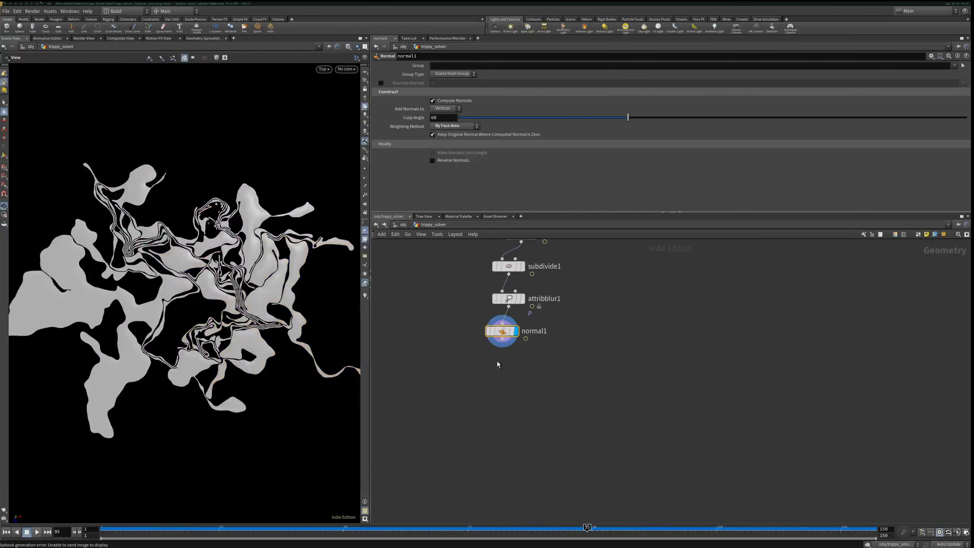
pyautogui.press('Tab')
pyautogui.write('color')
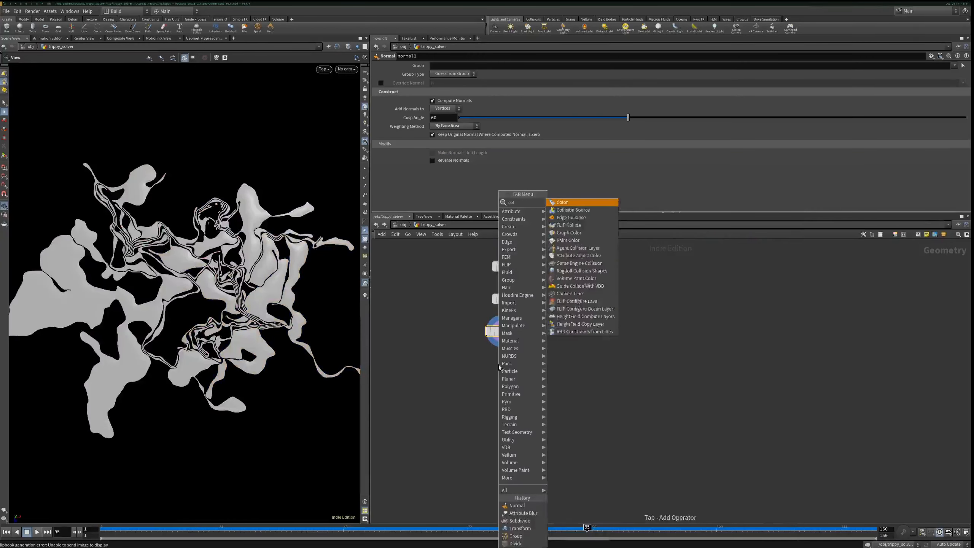
pyautogui.press('Return')
pyautogui.press('Return')
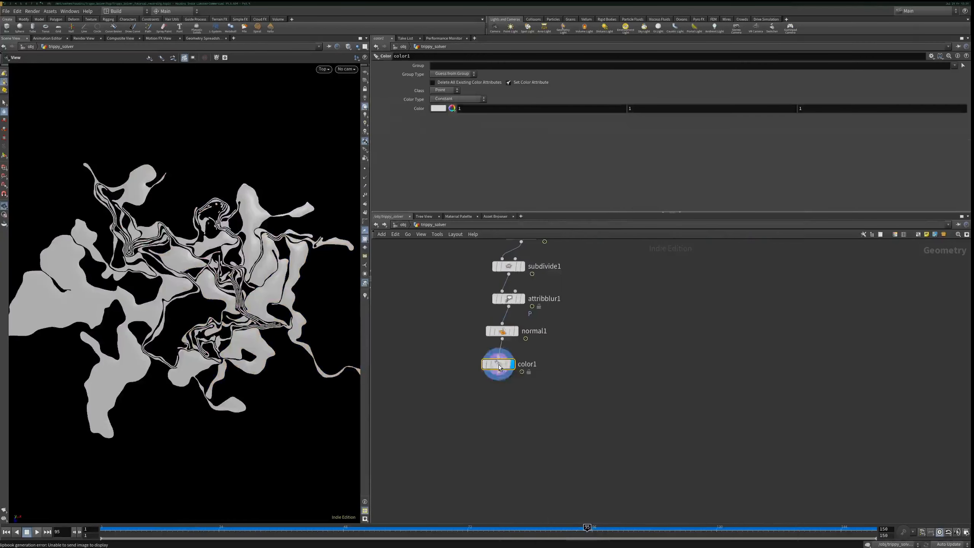
pyautogui.click(468, 98)
pyautogui.click(459, 130)
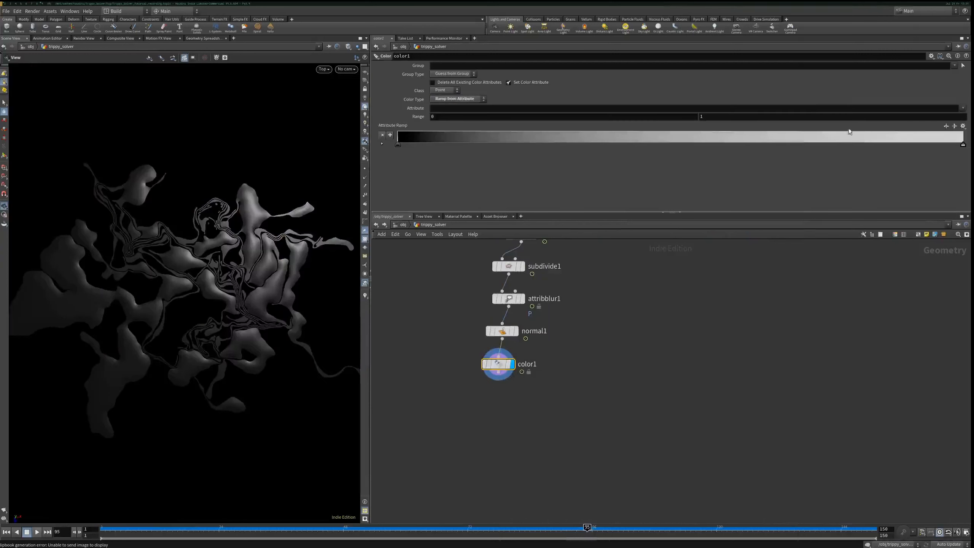
# - Set color1's Class to Primitive and drive its ramp with the rand attribute
pyautogui.click(963, 108)
pyautogui.click(953, 110)
pyautogui.click(444, 91)
pyautogui.click(451, 87)
pyautogui.click(448, 91)
pyautogui.click(444, 99)
pyautogui.click(962, 108)
pyautogui.click(953, 122)
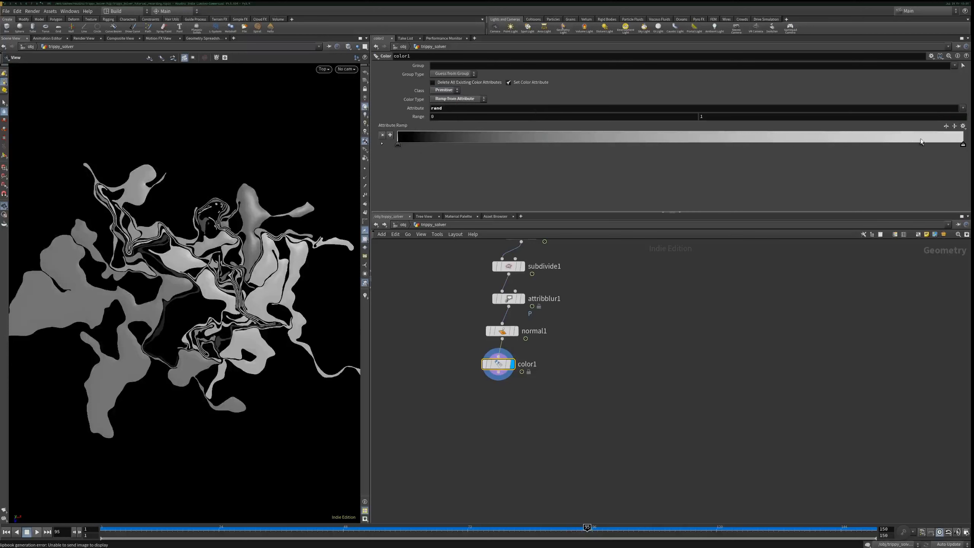
# - Save the scene and try the Sand preset on color1's Attribute Ramp before applying Plasma
pyautogui.hotkey('ctrl', 's')
pyautogui.click(963, 126)
pyautogui.click(933, 204)
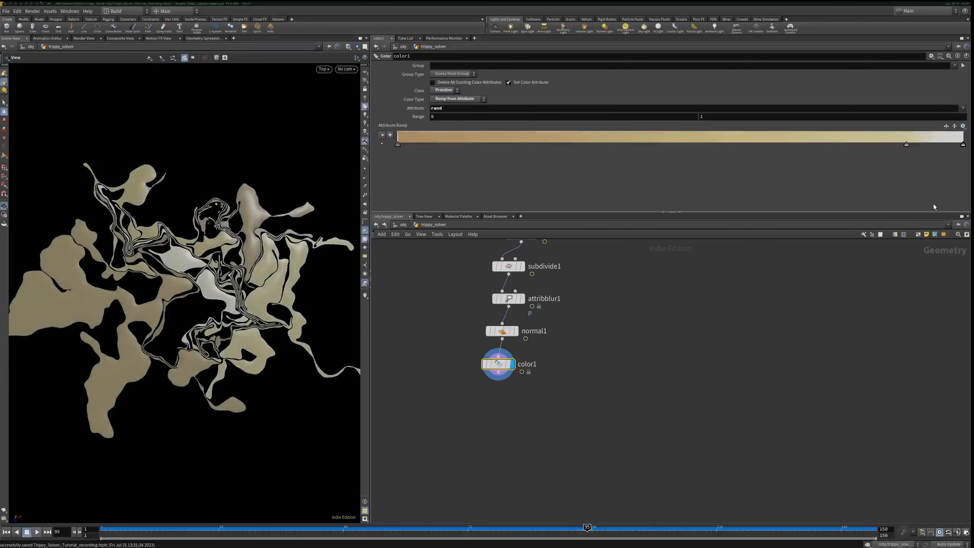
pyautogui.click(963, 127)
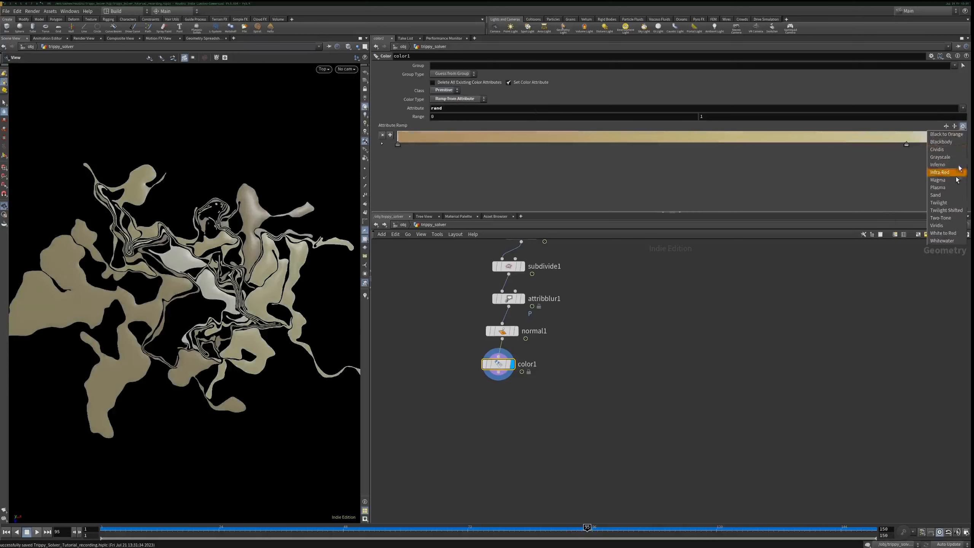
pyautogui.click(947, 190)
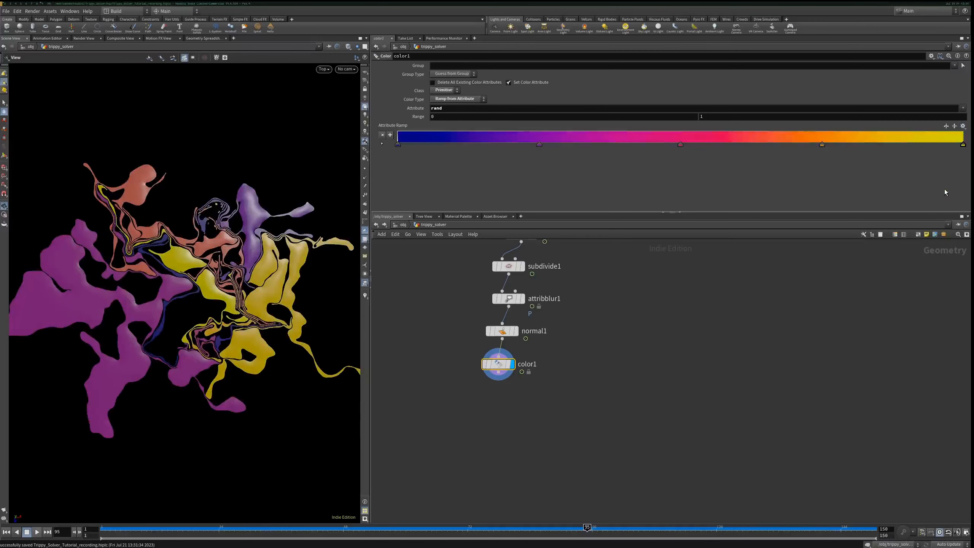
# - Scrub through the cached frames and examine the recoloured pattern up close
pyautogui.moveTo(230, 529); pyautogui.dragTo(628, 513)
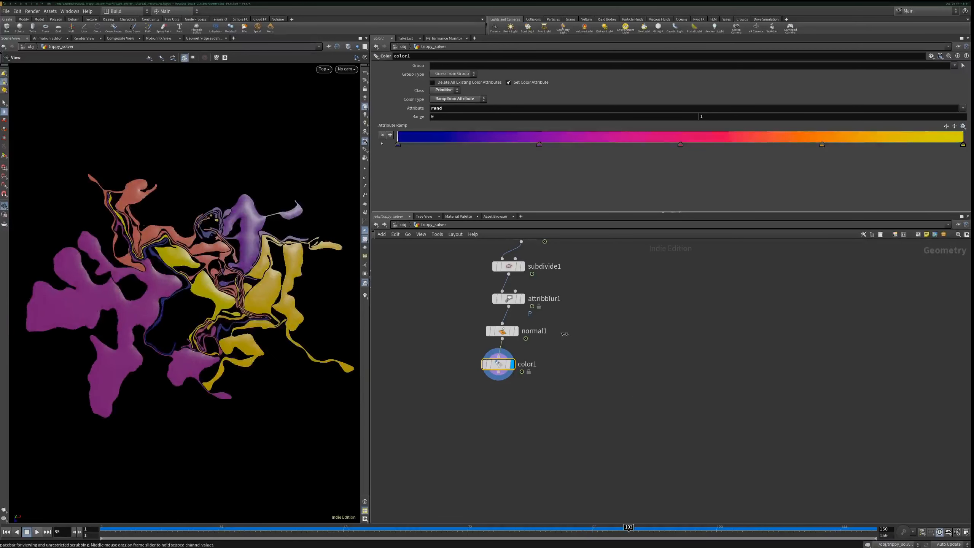
pyautogui.scroll(5, 250, 261)
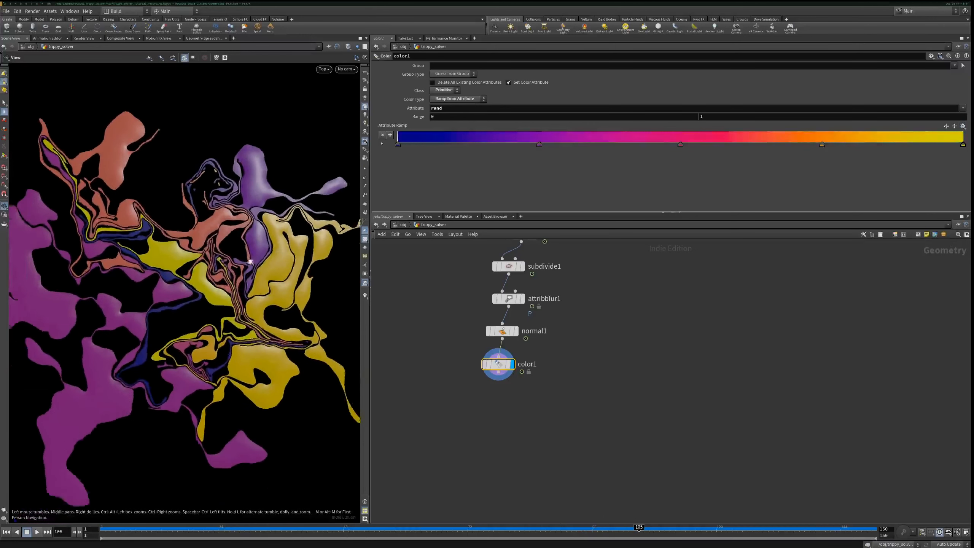
pyautogui.moveTo(250, 262); pyautogui.dragTo(231, 265, button='right')
pyautogui.moveTo(246, 279); pyautogui.dragTo(267, 326, button='middle')
pyautogui.moveTo(433, 292); pyautogui.dragTo(438, 280, button='middle')
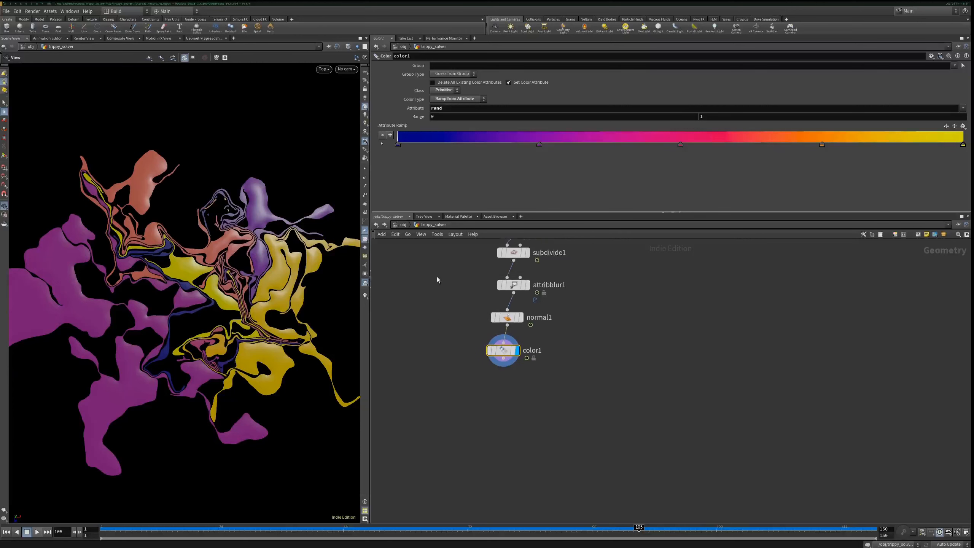
# - Leave the trippy_solver geometry network and open the img1 compositing network in the img context
pyautogui.press('u')
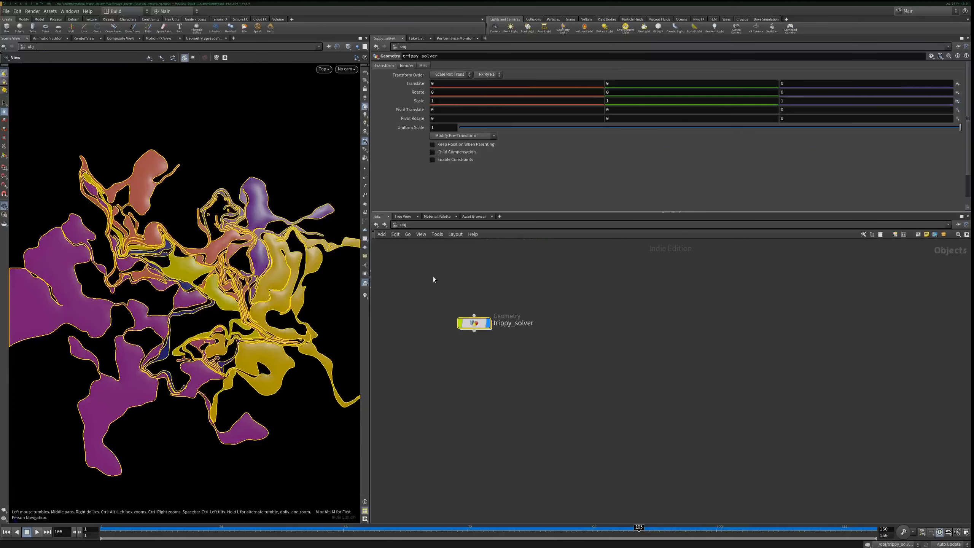
pyautogui.click(407, 234)
pyautogui.click(422, 246)
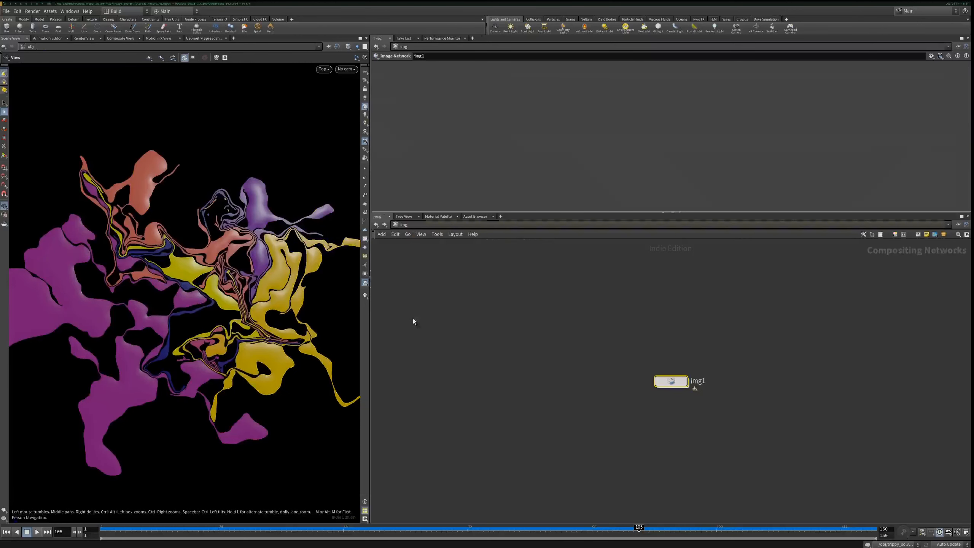
pyautogui.doubleClick(669, 381)
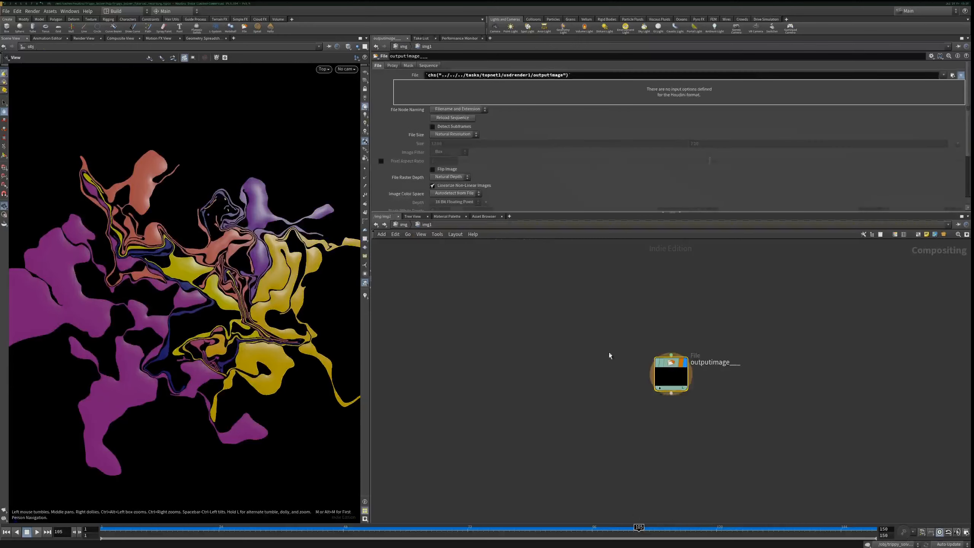
# - Replace the existing output image node in img1 with a new File node
pyautogui.press('Delete')
pyautogui.press('Tab')
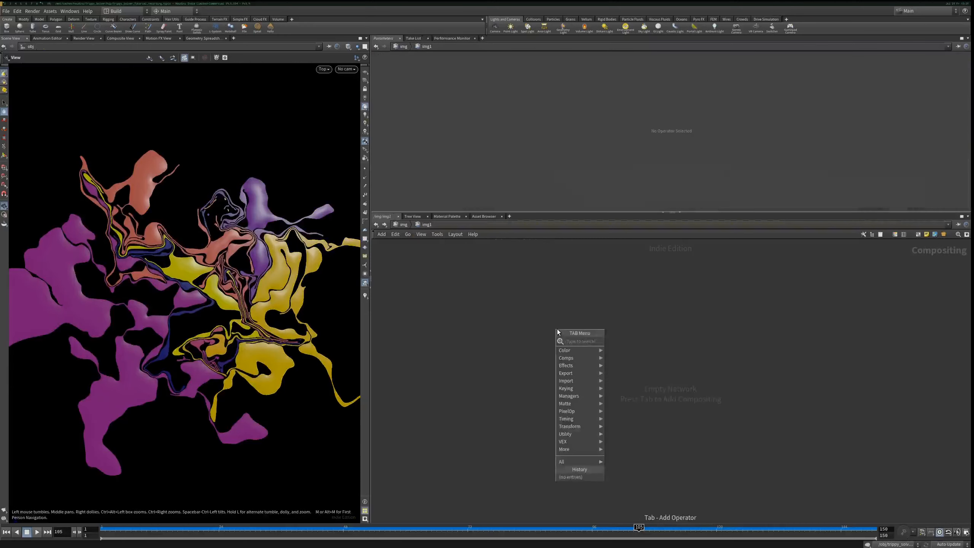
pyautogui.write('fi')
pyautogui.press('Return')
pyautogui.click(561, 346)
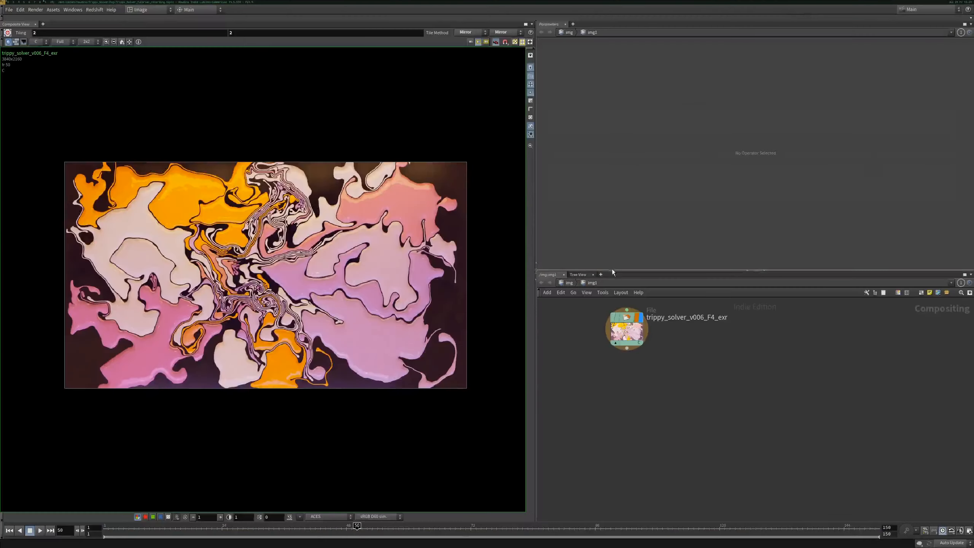
# - Add a Crop node after the trippy_solver_v006_F4_exr file and trim the image's right side to a horizontal crop of about 0.589
pyautogui.moveTo(611, 270); pyautogui.dragTo(604, 207)
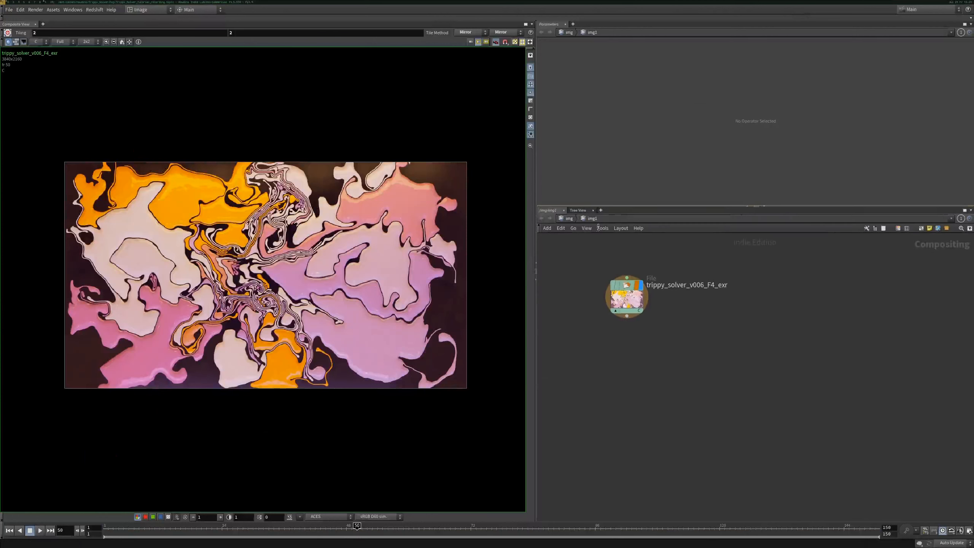
pyautogui.moveTo(594, 348); pyautogui.dragTo(640, 350, button='middle')
pyautogui.click(672, 317)
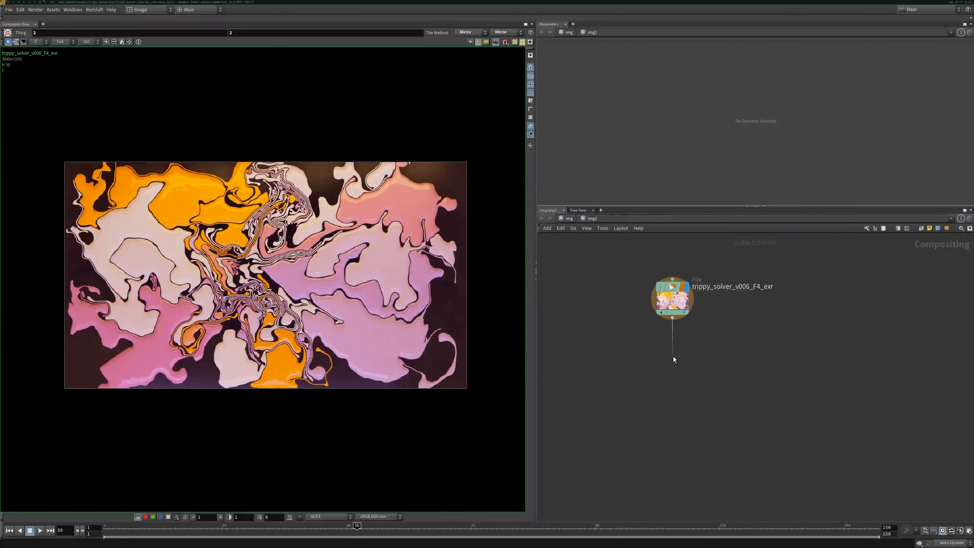
pyautogui.press('Tab')
pyautogui.write('crop')
pyautogui.press('Return')
pyautogui.click(674, 357)
pyautogui.moveTo(673, 358); pyautogui.dragTo(484, 326)
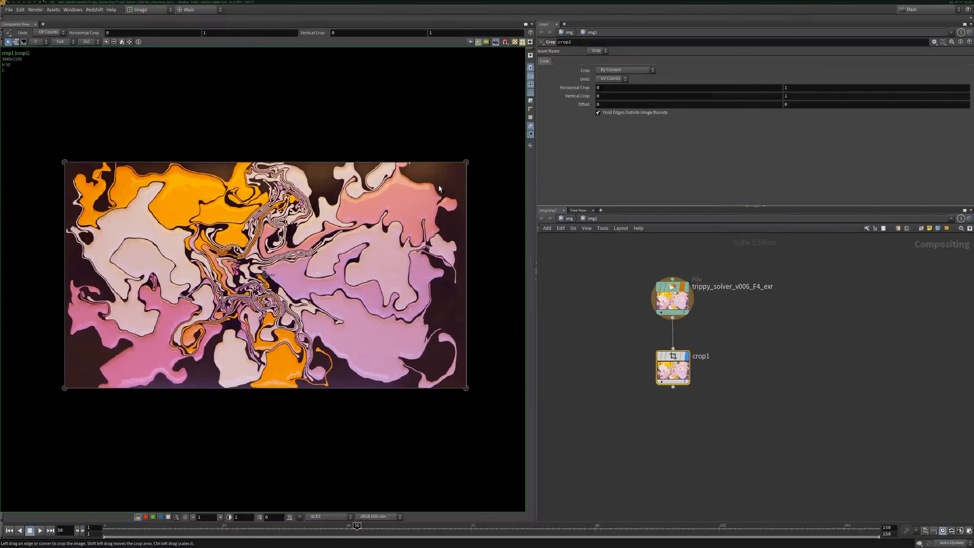
pyautogui.moveTo(466, 163); pyautogui.dragTo(301, 165)
# - Add and display a Tile node after crop1 with its horizontal Tiling set to 2
pyautogui.moveTo(671, 428); pyautogui.dragTo(675, 392, button='middle')
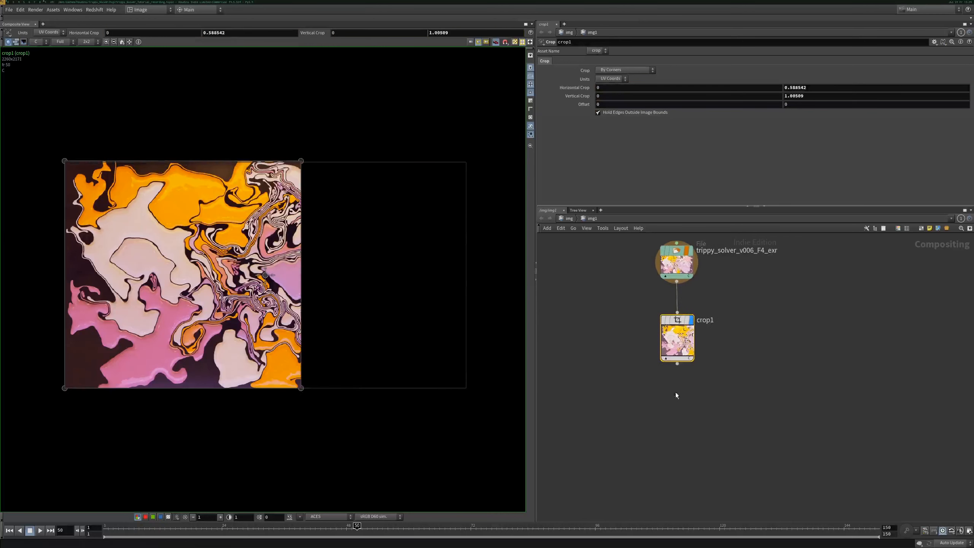
pyautogui.press('Tab')
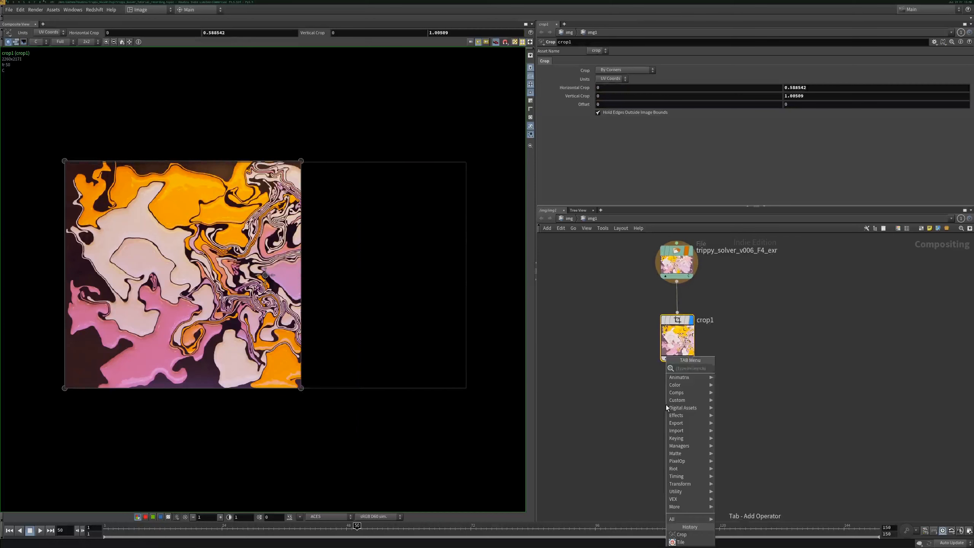
pyautogui.write('i')
pyautogui.press('BackSpace')
pyautogui.write('tile')
pyautogui.press('Return')
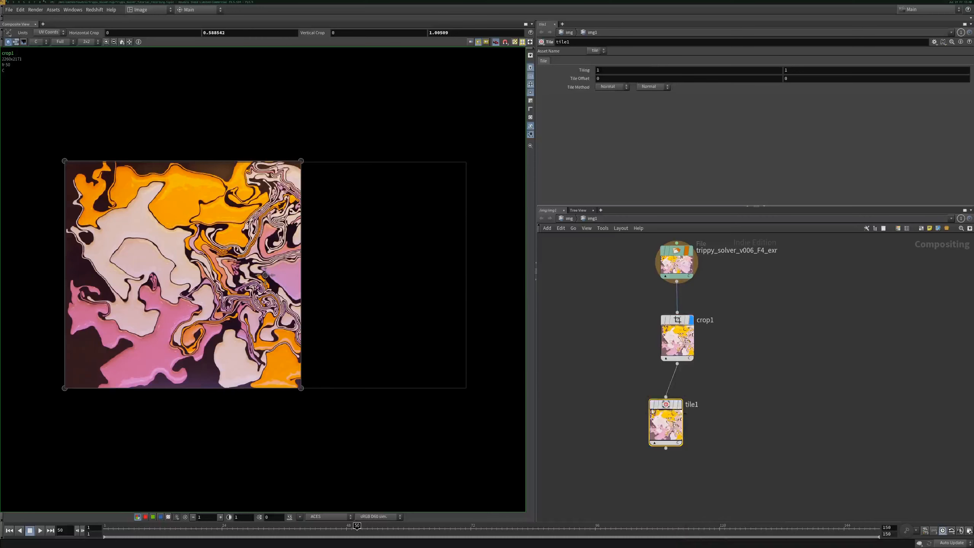
pyautogui.doubleClick(613, 70)
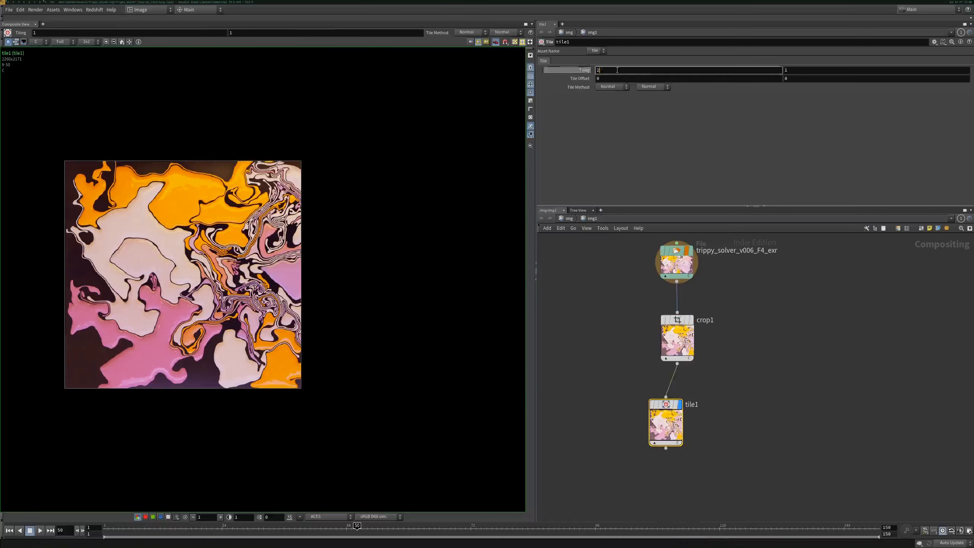